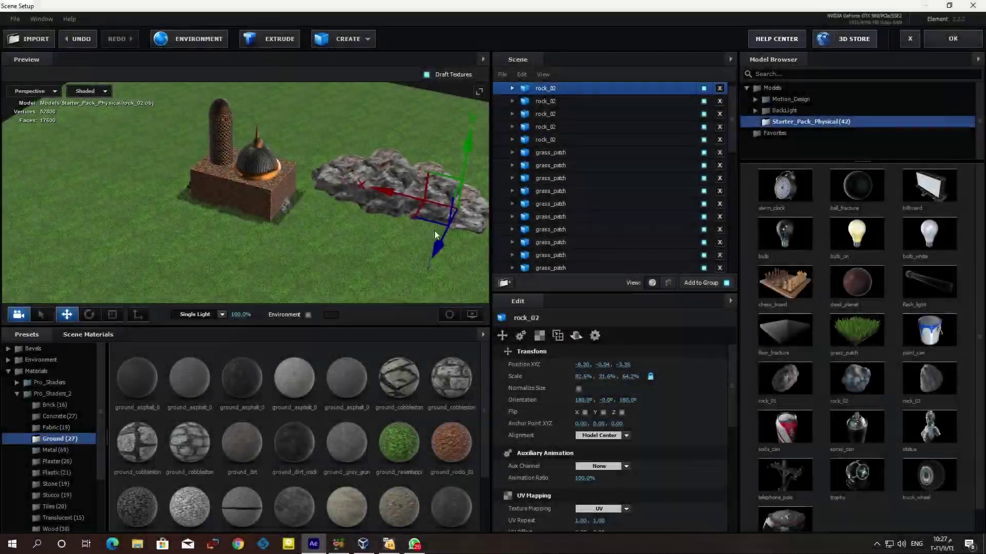
Look down on the building and rock, try moving the ground plane, then undo it
scroll(440, 233, "up", 5)
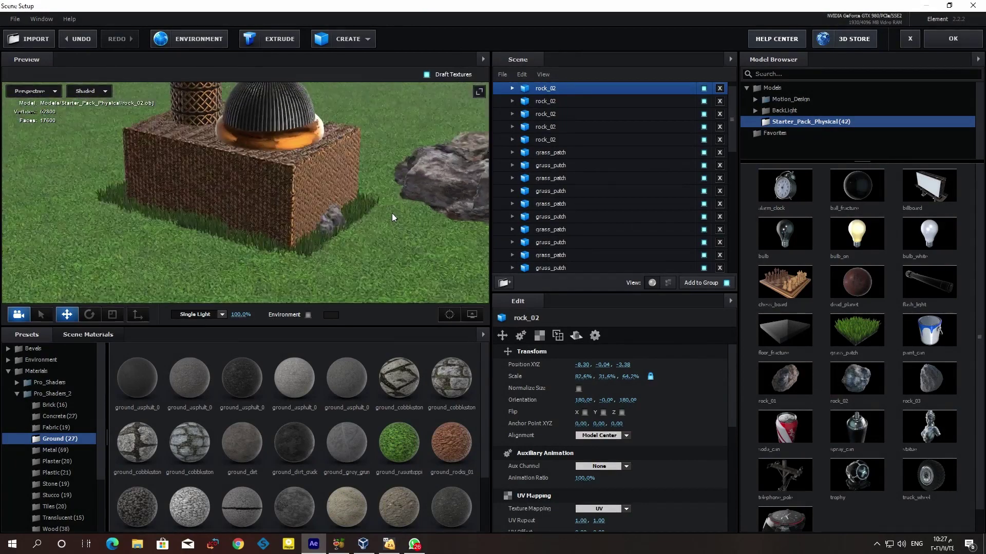
scroll(400, 212, "down", 5)
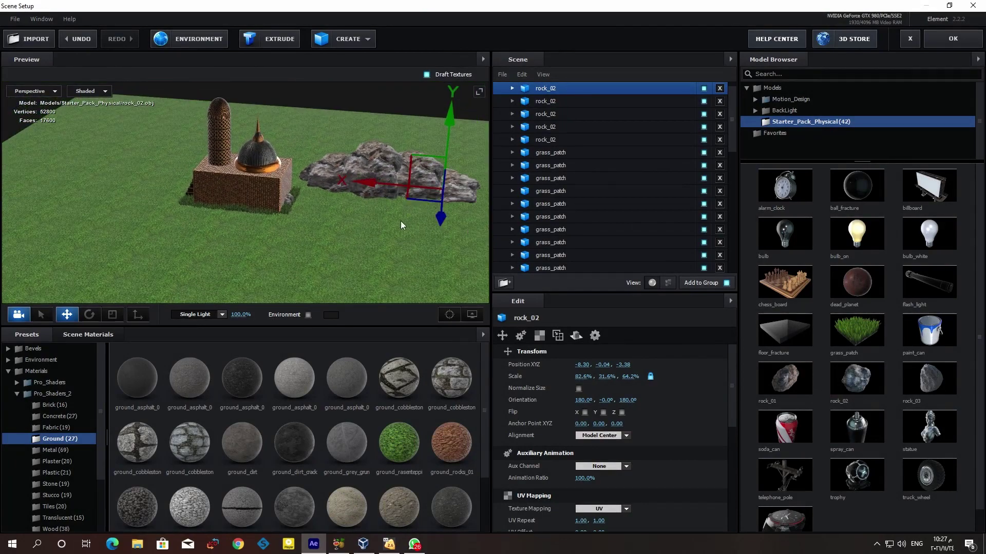
scroll(415, 206, "up", 5)
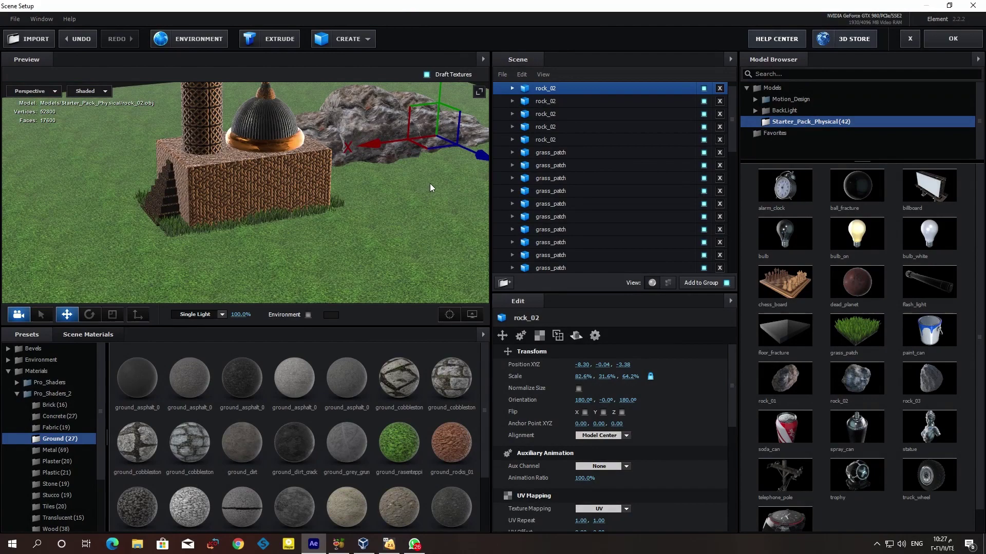
left_click_drag(430, 183, 381, 205)
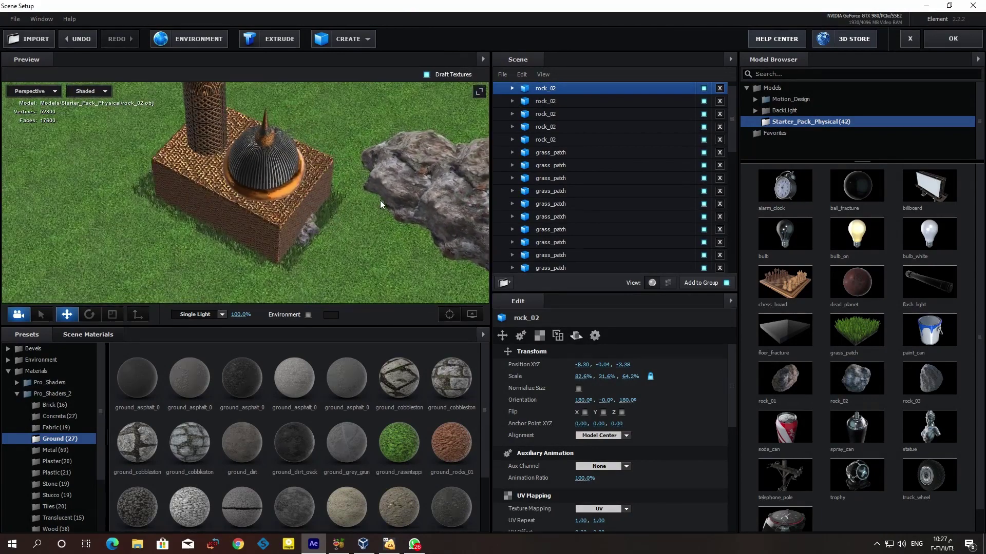
left_click(294, 260)
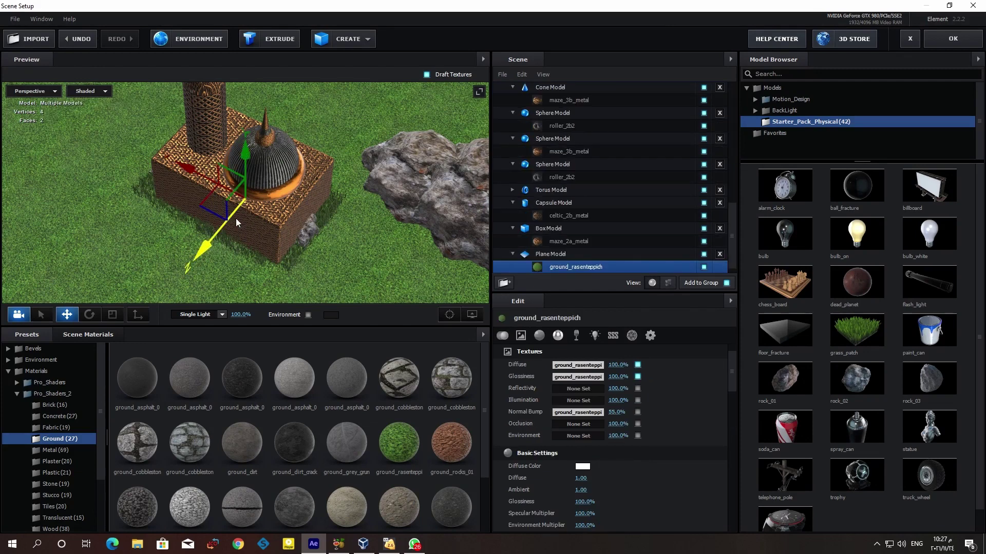
mouse_move(198, 251)
left_mouse_down()
mouse_move(109, 298)
mouse_move(152, 281)
left_mouse_up()
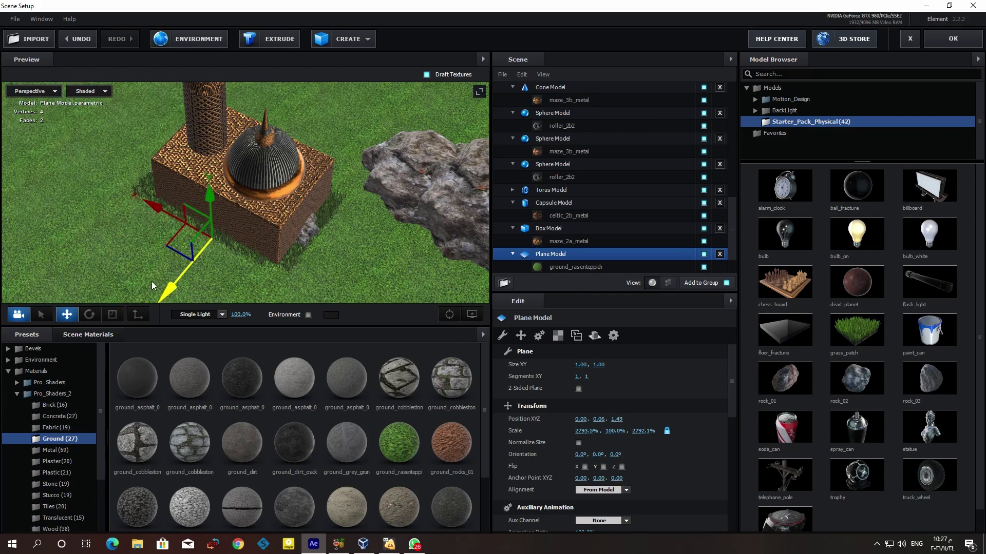
key("ctrl+z")
key("ctrl+z")
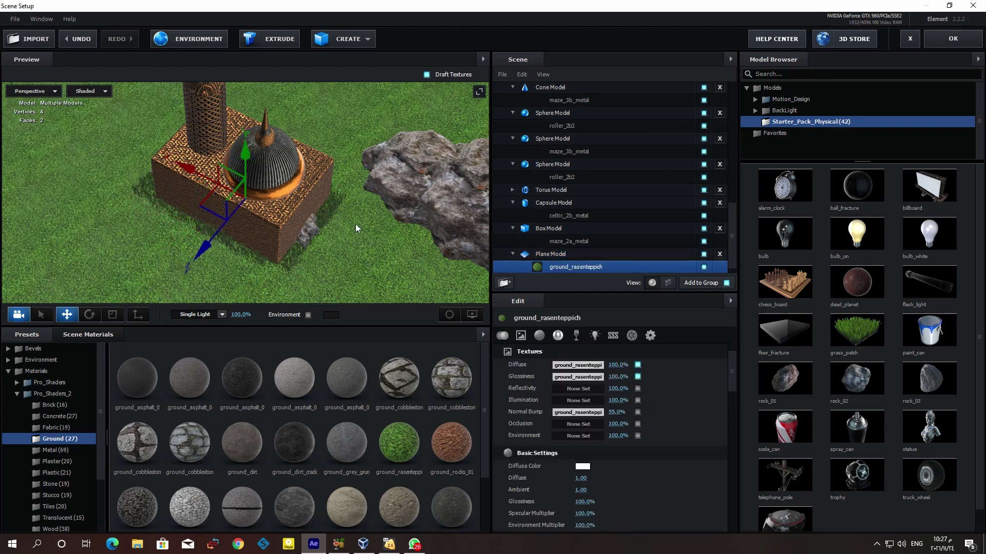
Add a grass_patch model and slide it along X to about -4.50
double_click(865, 331)
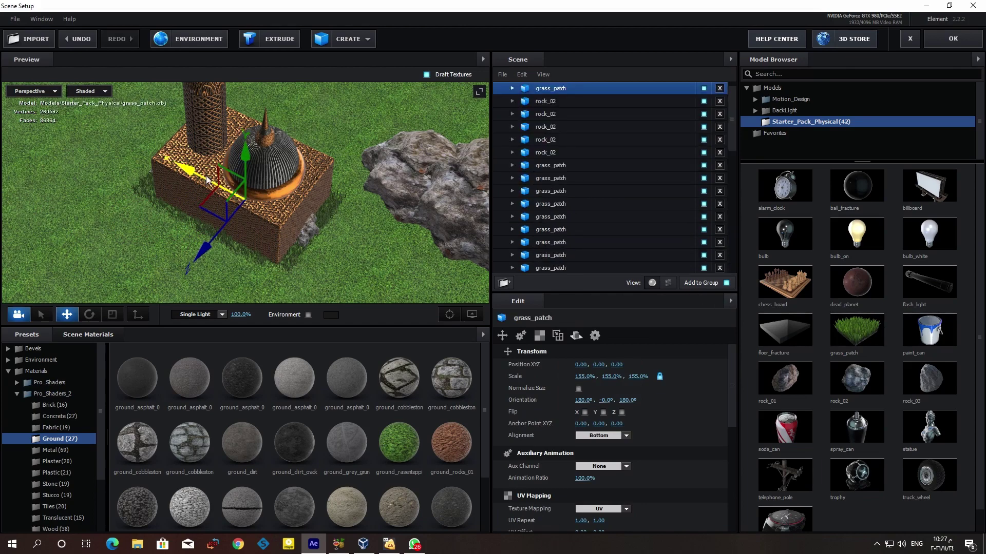
left_click_drag(192, 171, 319, 202)
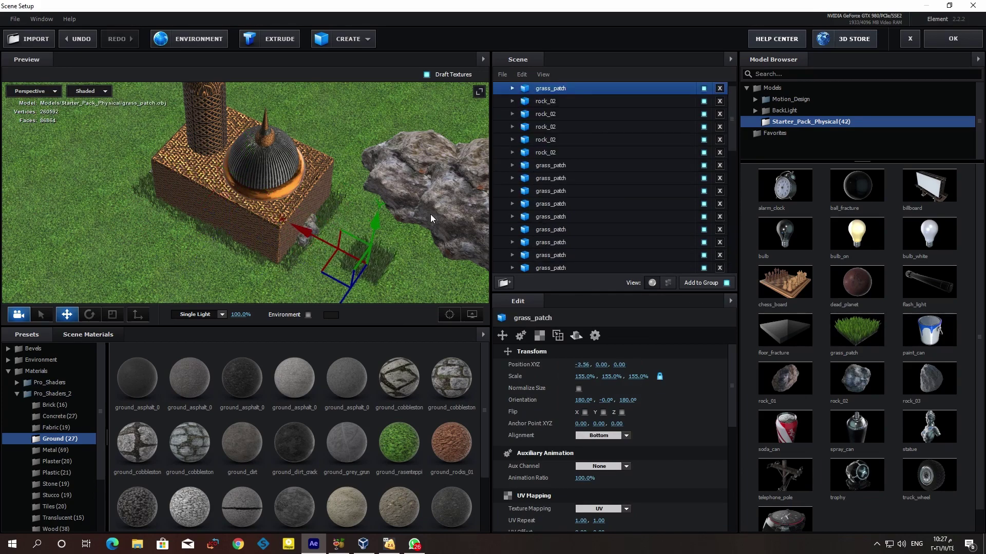
mouse_move(431, 214)
left_mouse_down()
mouse_move(412, 223)
mouse_move(386, 209)
mouse_move(399, 199)
mouse_move(403, 214)
mouse_move(423, 205)
mouse_move(386, 220)
left_mouse_up()
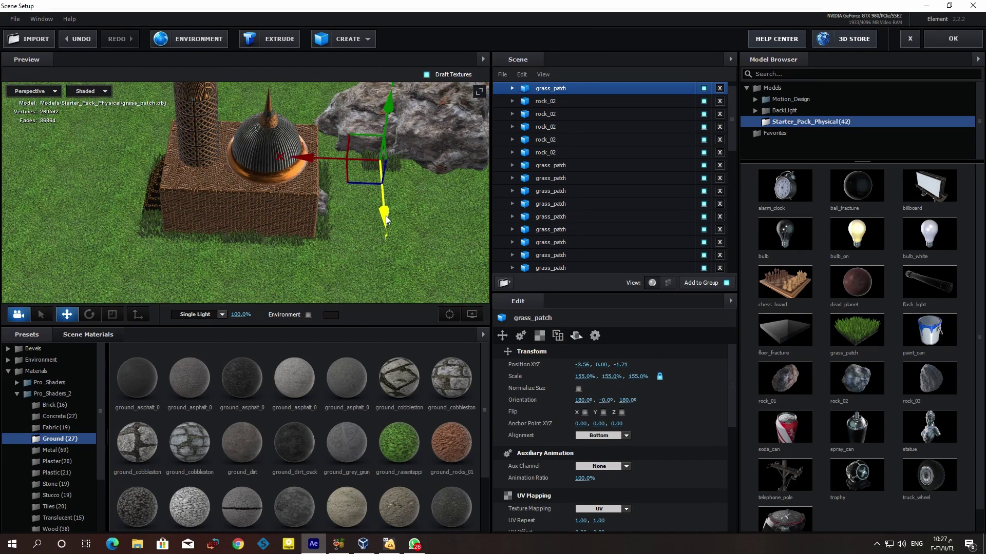
left_click_drag(319, 162, 344, 162)
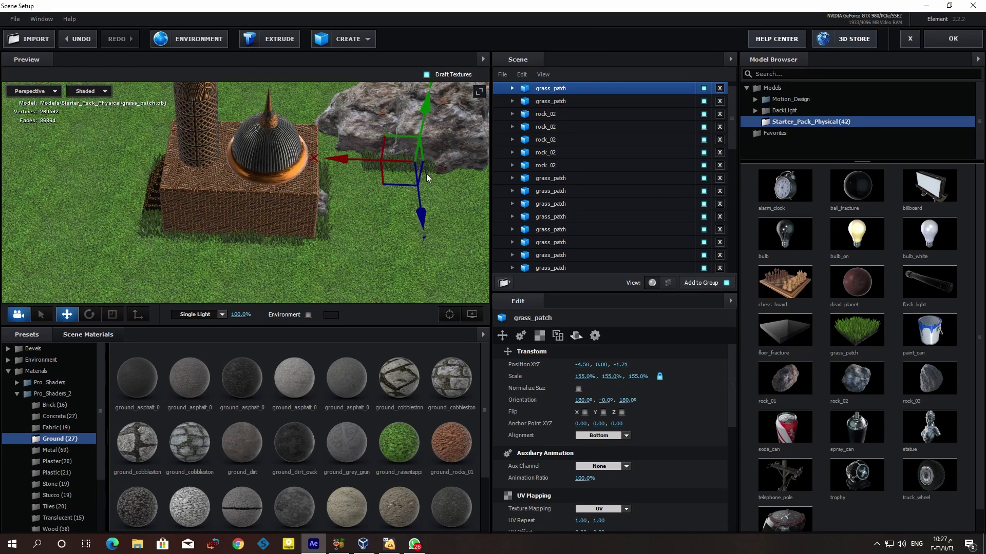
left_click_drag(453, 170, 352, 208)
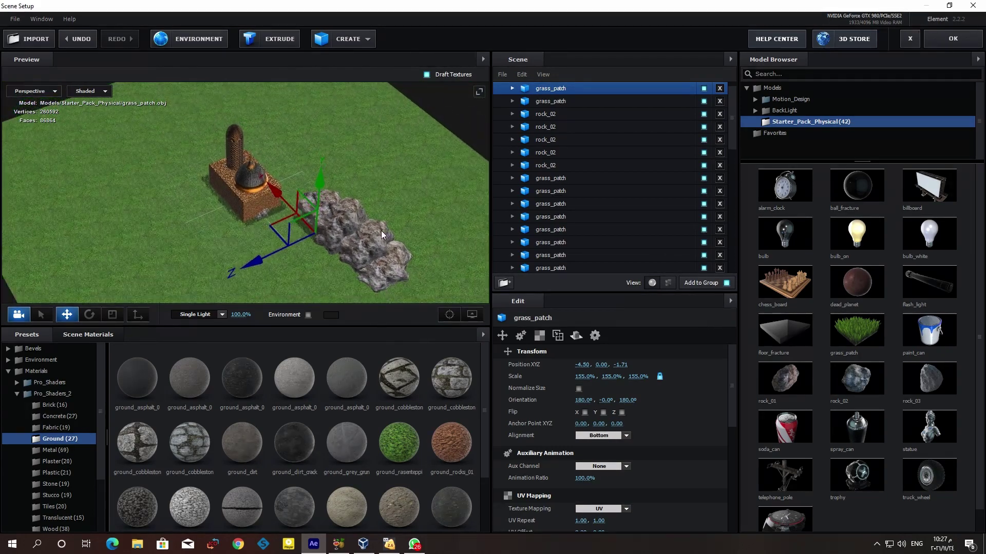
Keep sliding the grass patch along X to about -8.47 in front of the rock
scroll(345, 241, "up", 2)
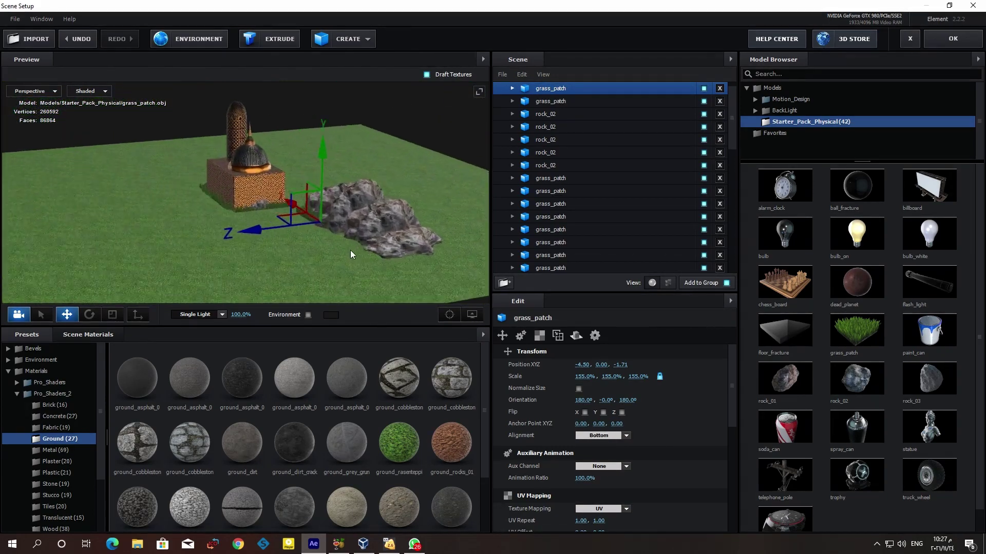
scroll(390, 265, "up", 2)
left_click_drag(403, 273, 478, 267)
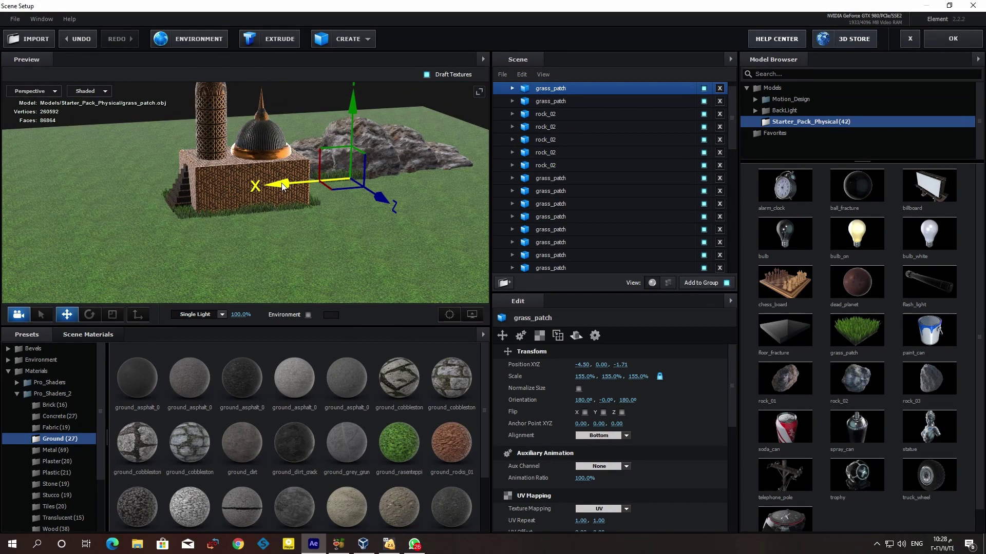
left_click_drag(312, 186, 386, 179)
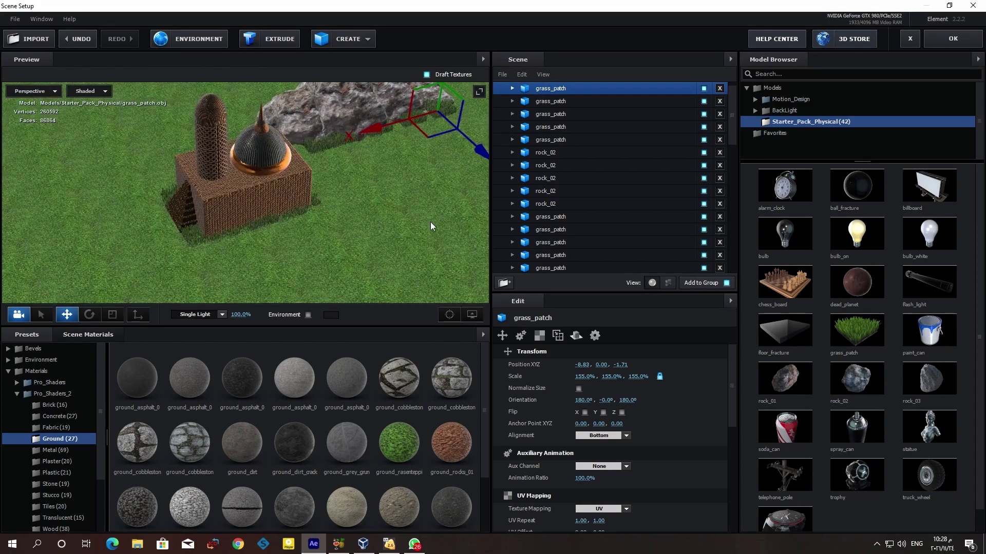
left_click_drag(430, 222, 427, 172)
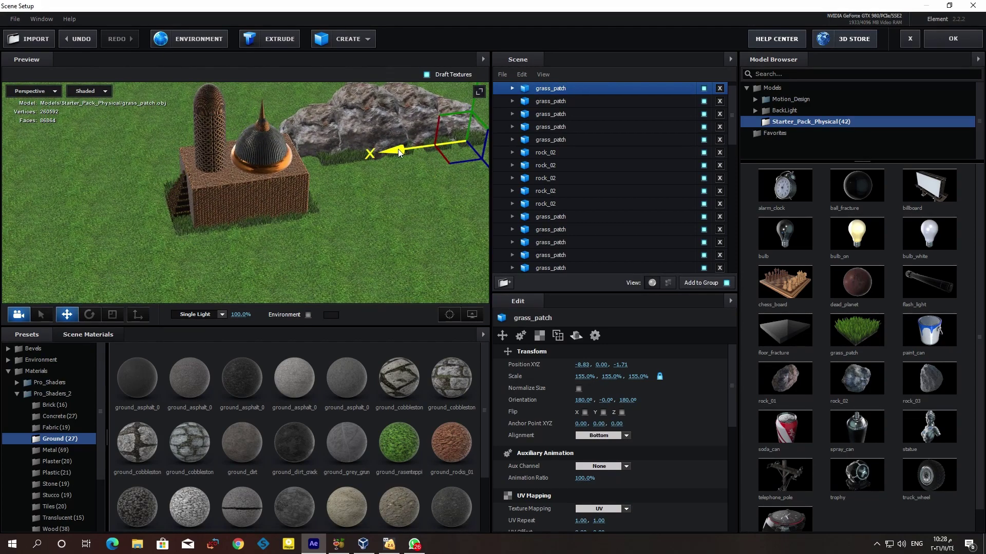
left_click_drag(398, 152, 389, 153)
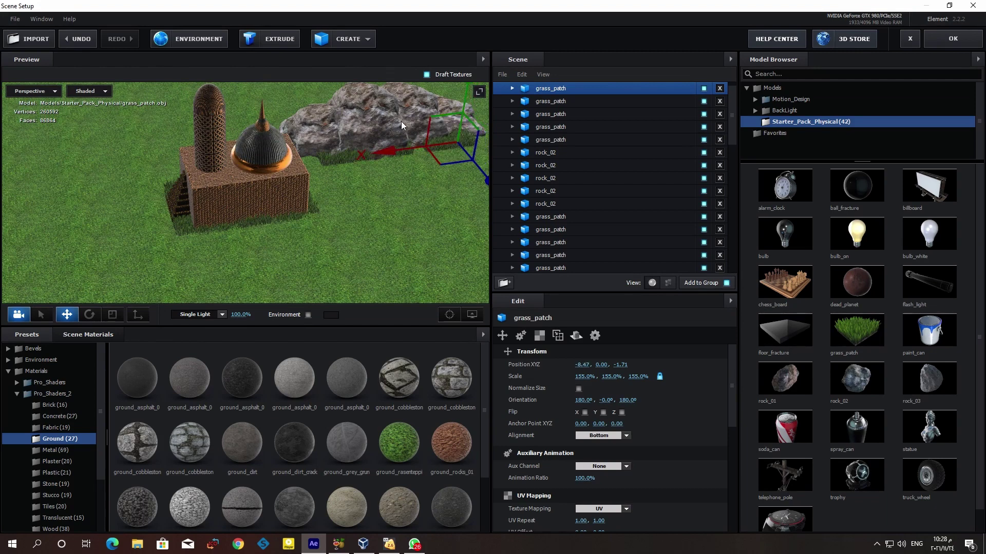
mouse_move(475, 191)
left_mouse_down()
mouse_move(400, 159)
mouse_move(359, 246)
mouse_move(256, 255)
mouse_move(393, 258)
mouse_move(352, 260)
left_mouse_up()
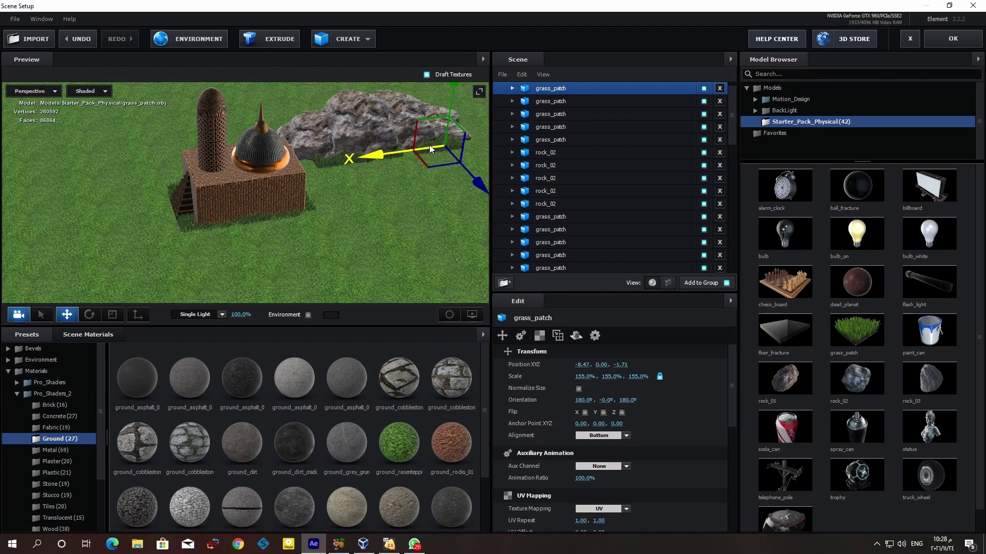
scroll(452, 159, "up", 2)
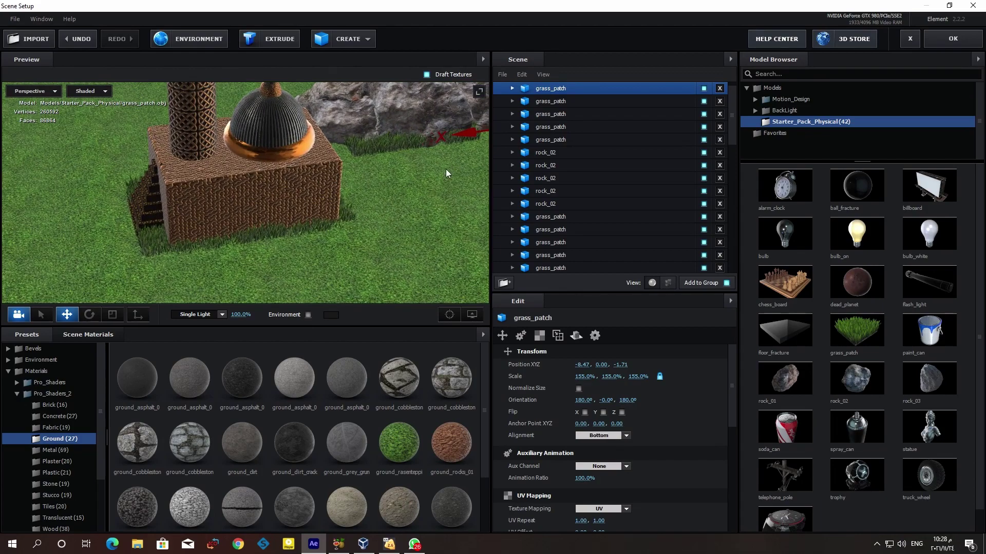
mouse_move(445, 169)
left_mouse_down()
mouse_move(443, 144)
mouse_move(442, 158)
left_mouse_up()
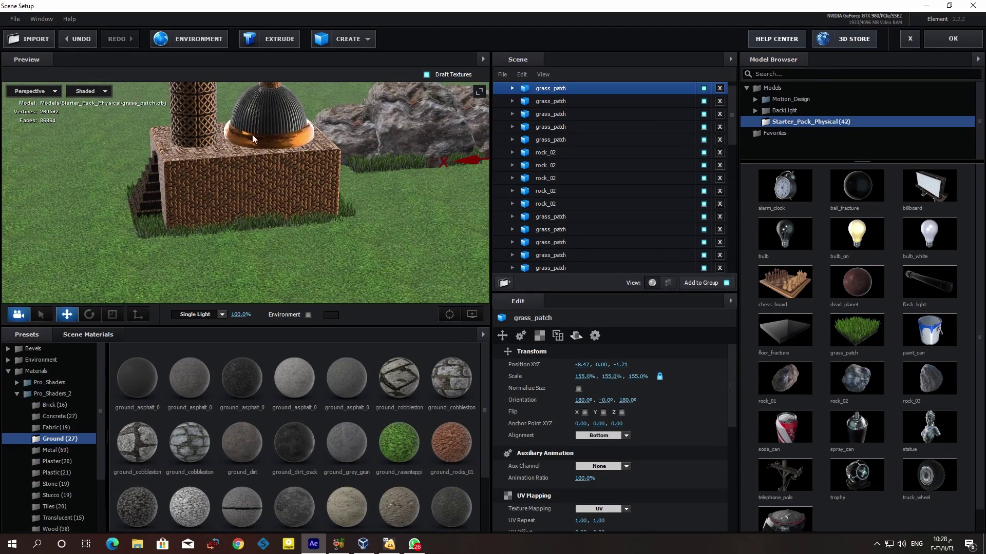
left_click(45, 92)
left_click(38, 105)
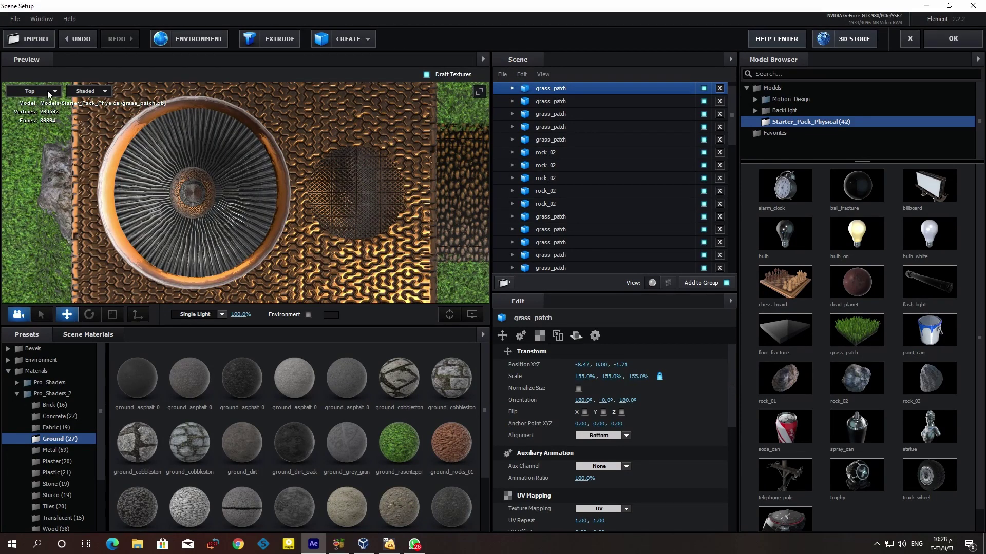
left_click(47, 90)
left_click(40, 114)
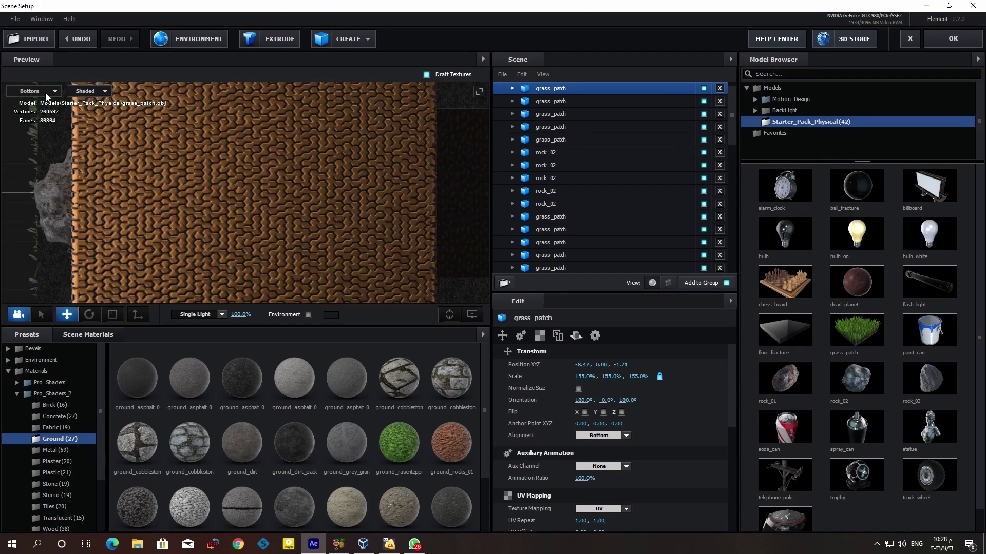
left_click(36, 91)
left_click(43, 122)
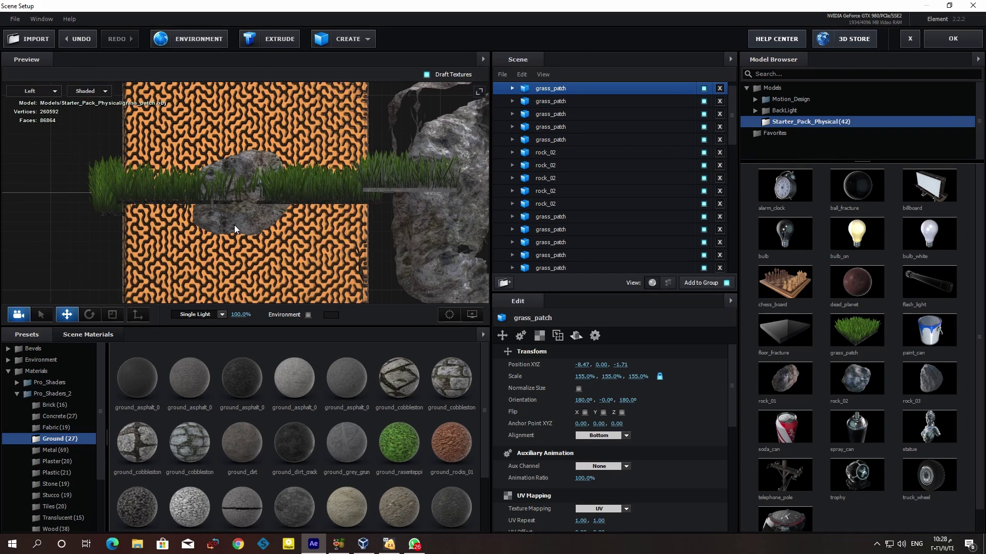
left_click(35, 91)
left_click(47, 139)
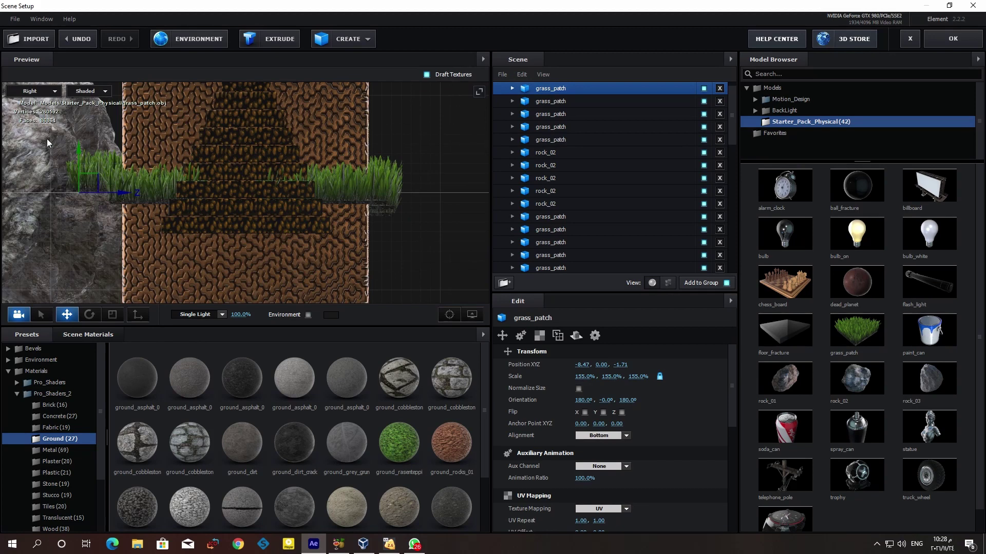
left_click(35, 91)
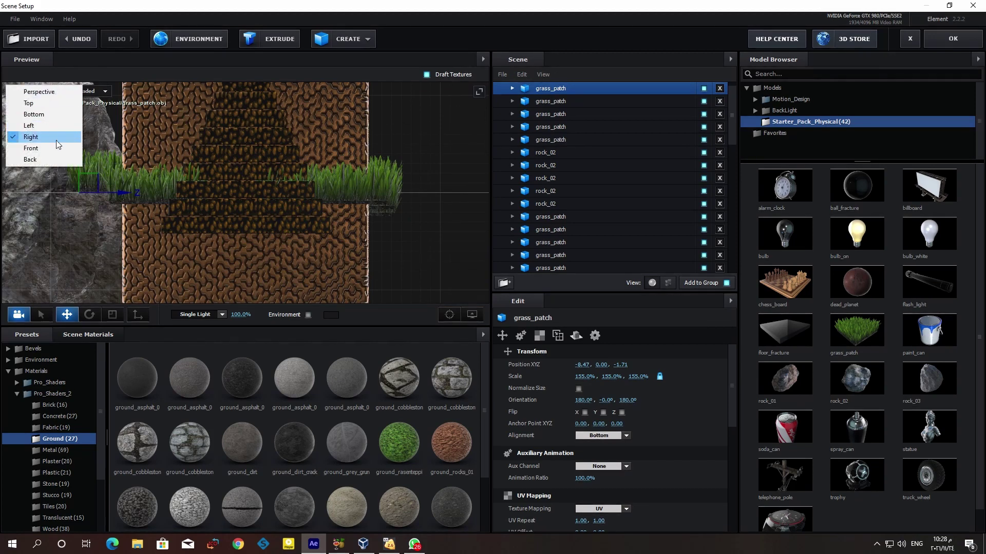
left_click(54, 147)
left_click(41, 92)
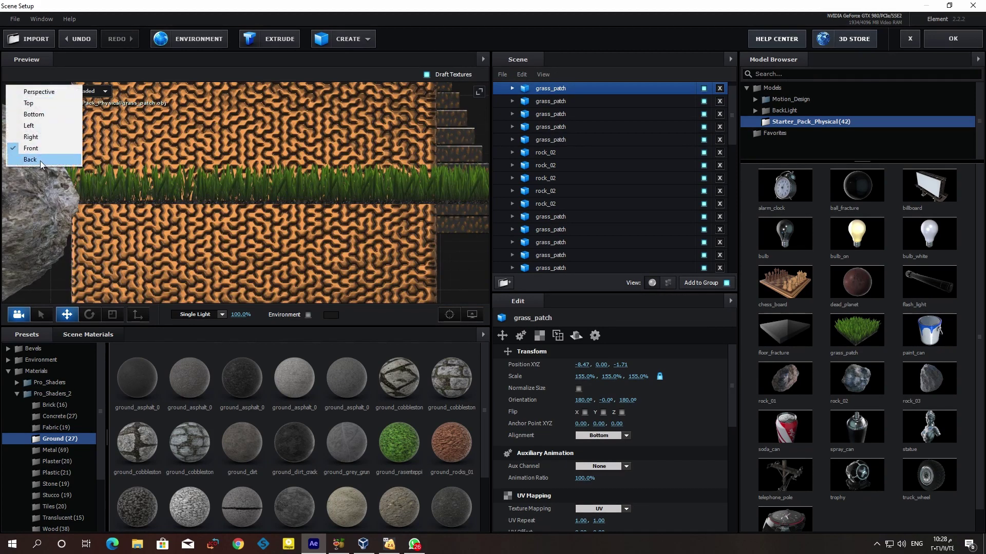
left_click(40, 160)
left_click(51, 92)
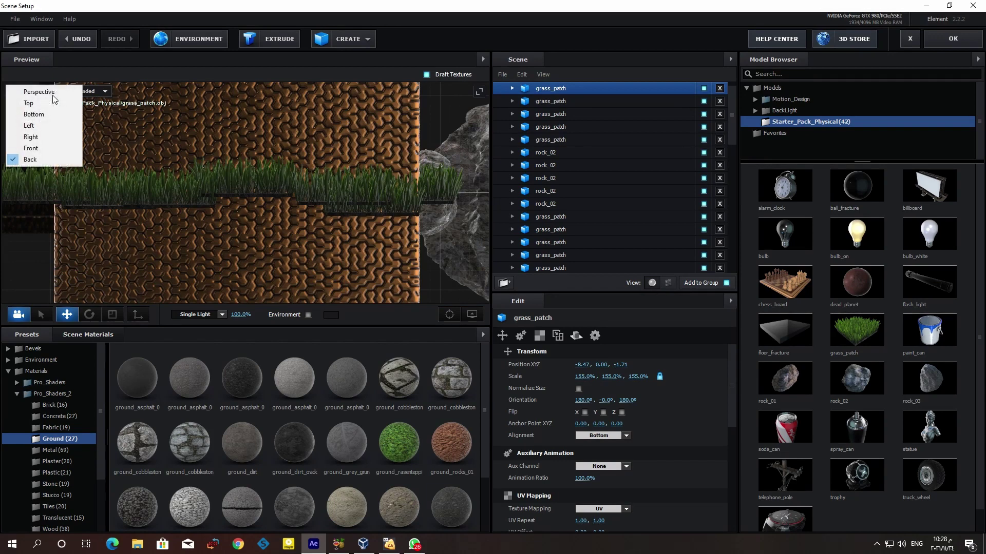
left_click(53, 94)
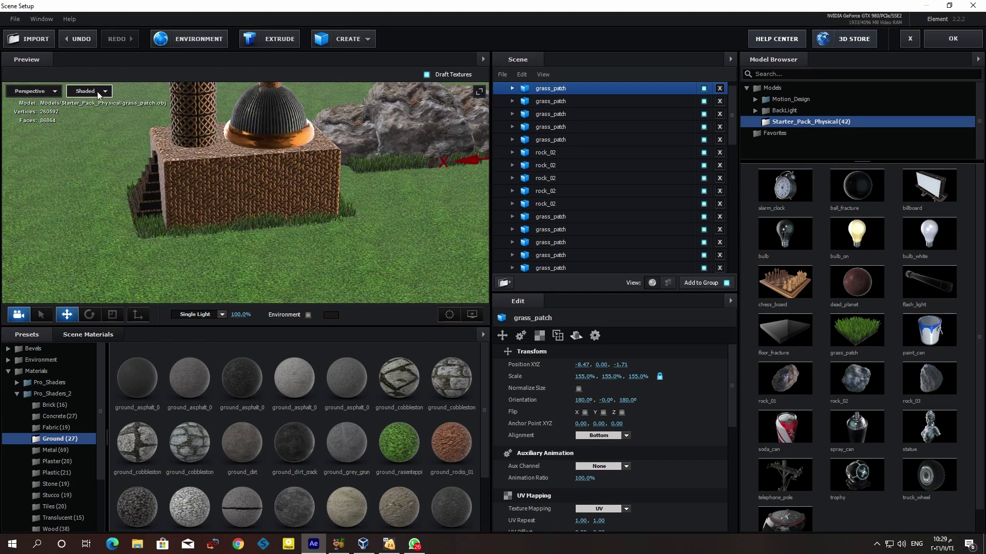
Frame the grass patch, nudge it along X, and slide another patch left along X
left_click(458, 318)
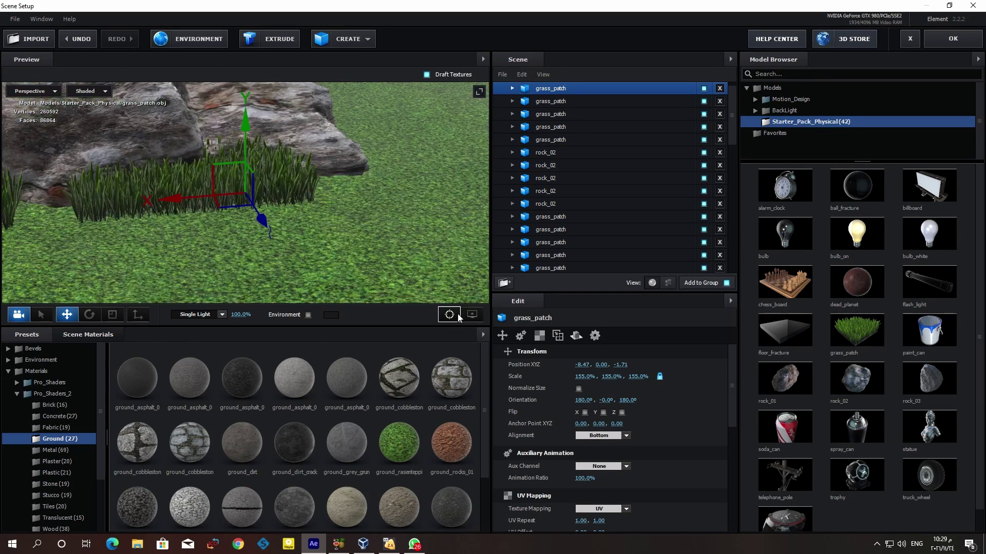
left_click_drag(362, 221, 240, 206)
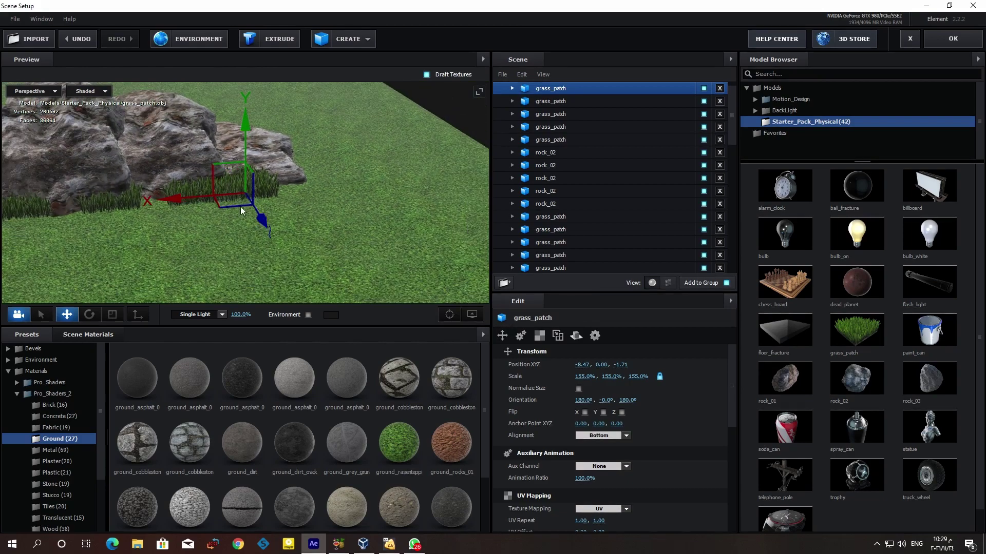
scroll(254, 218, "up", 5)
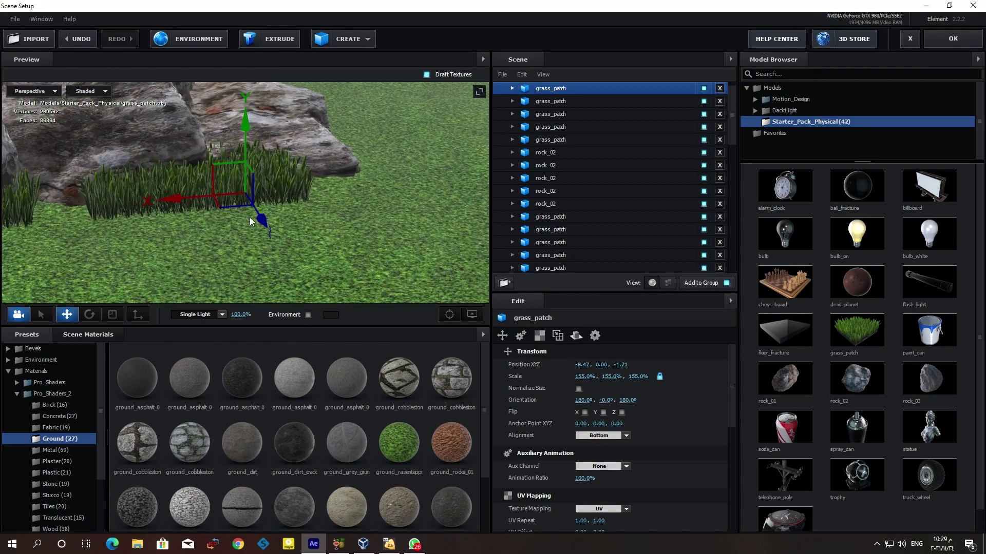
scroll(250, 220, "down", 2)
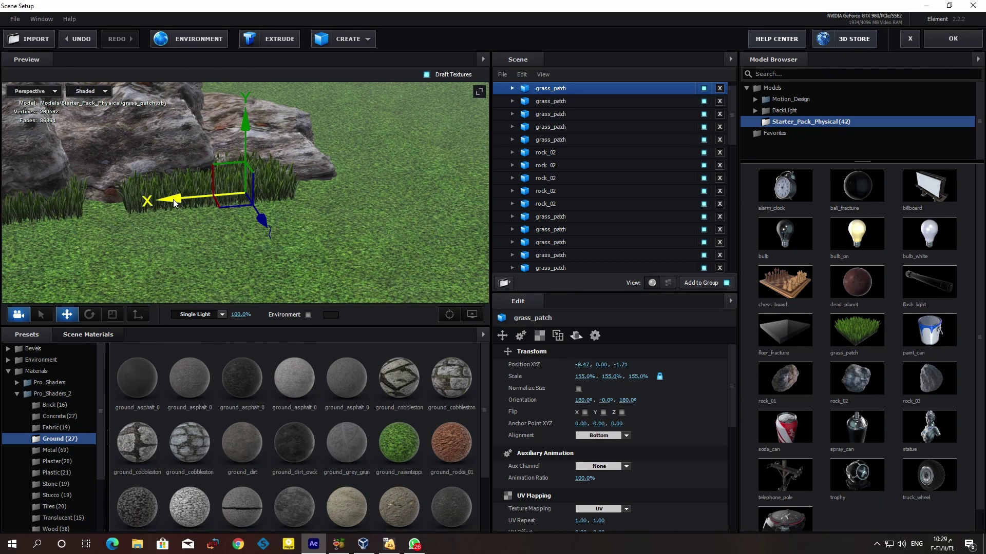
left_click_drag(173, 202, 171, 201)
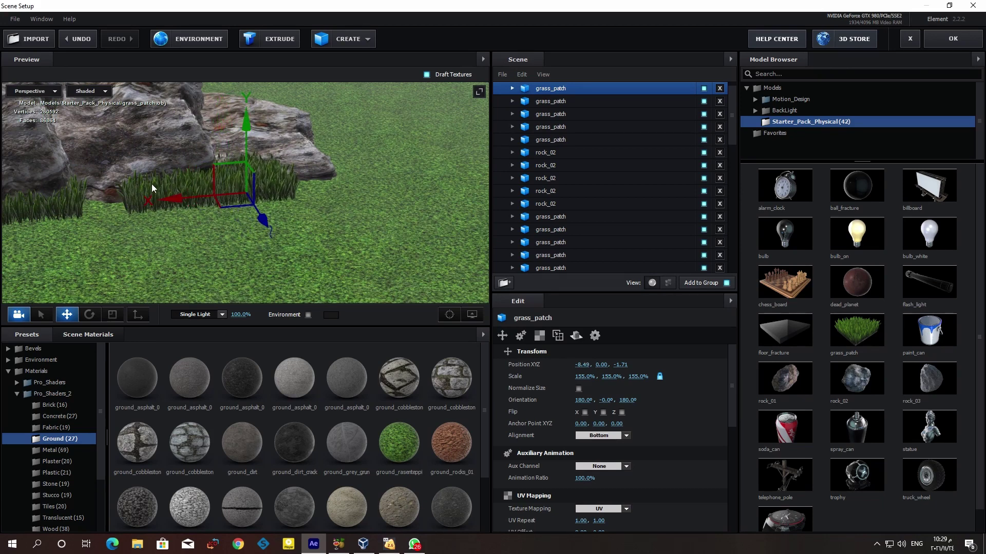
left_click(153, 189)
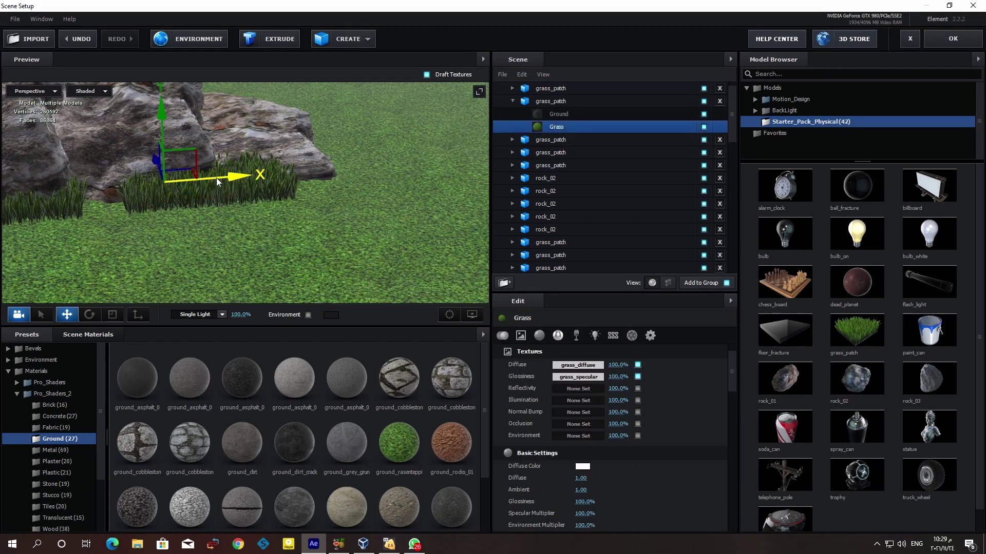
left_click_drag(232, 177, 193, 178)
Slide the next grass patch left toward the rock and fine-tune its X position
left_click(257, 183)
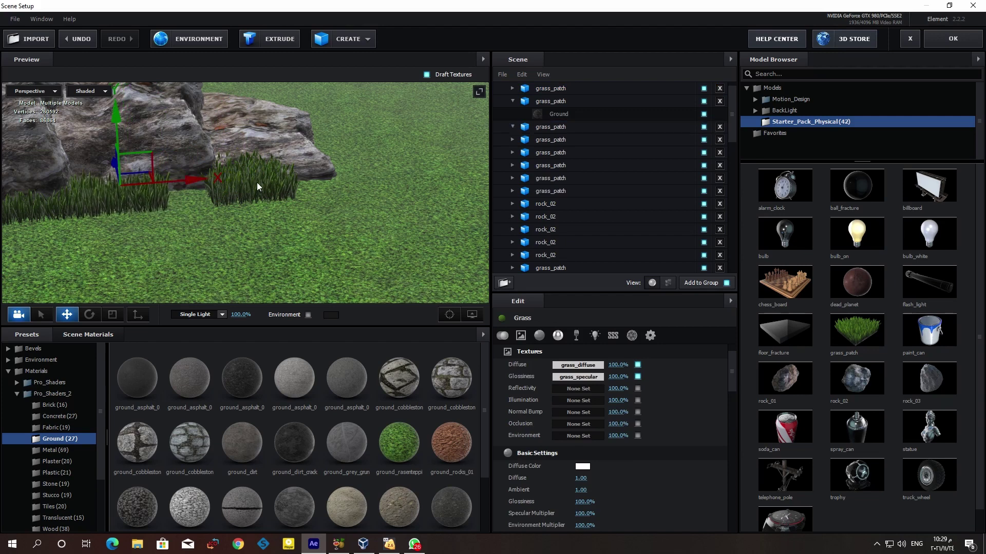
mouse_move(312, 170)
left_mouse_down()
mouse_move(267, 170)
mouse_move(275, 176)
mouse_move(267, 180)
left_mouse_up()
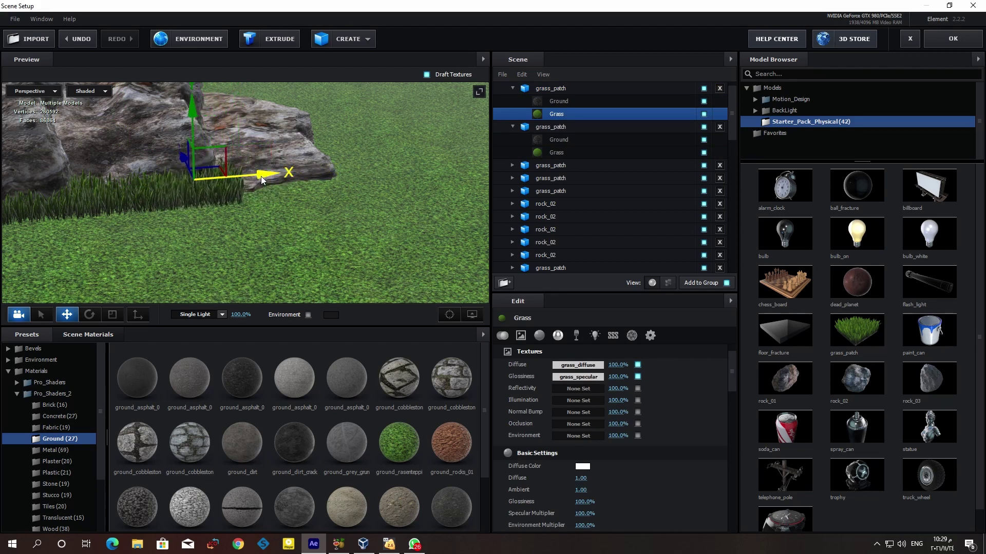
left_click_drag(260, 175, 267, 180)
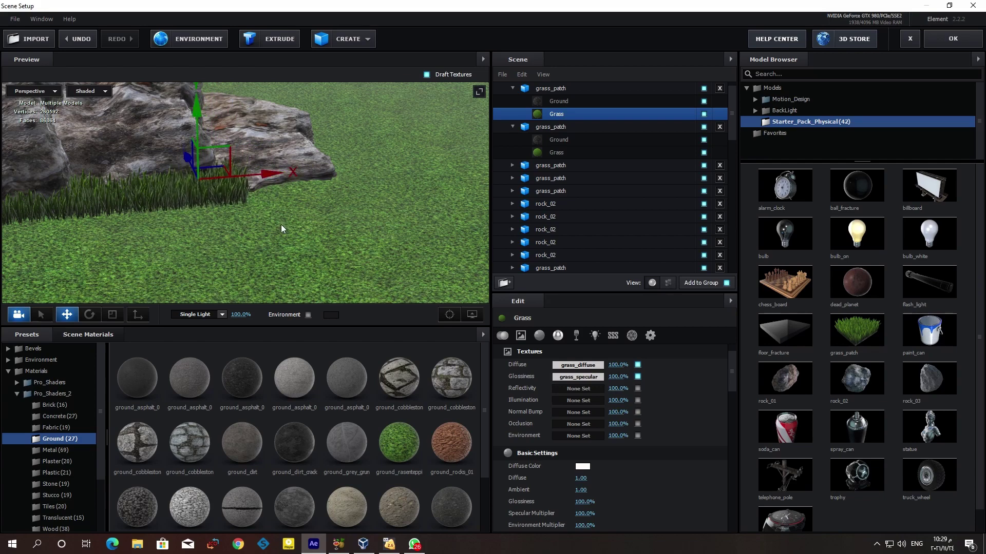
left_click_drag(310, 237, 274, 226)
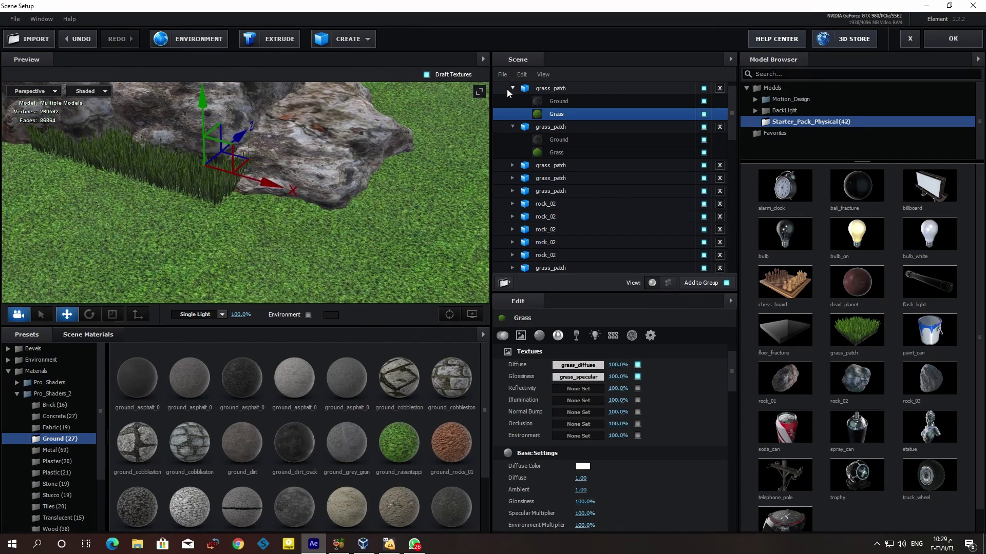
left_click_drag(300, 193, 279, 218)
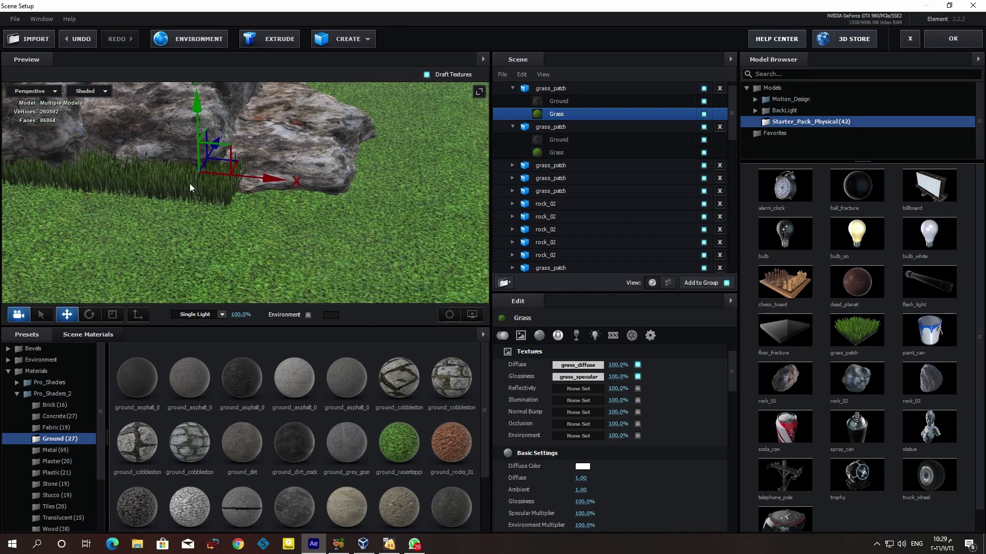
Move the first grass patch further along the rock and push it slightly along Z
left_click(263, 199)
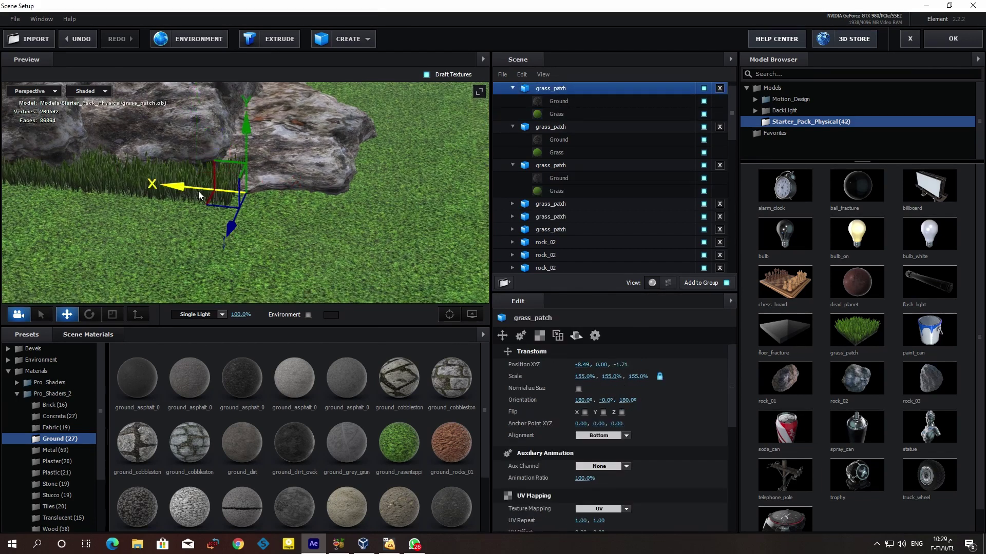
left_click_drag(198, 191, 259, 210)
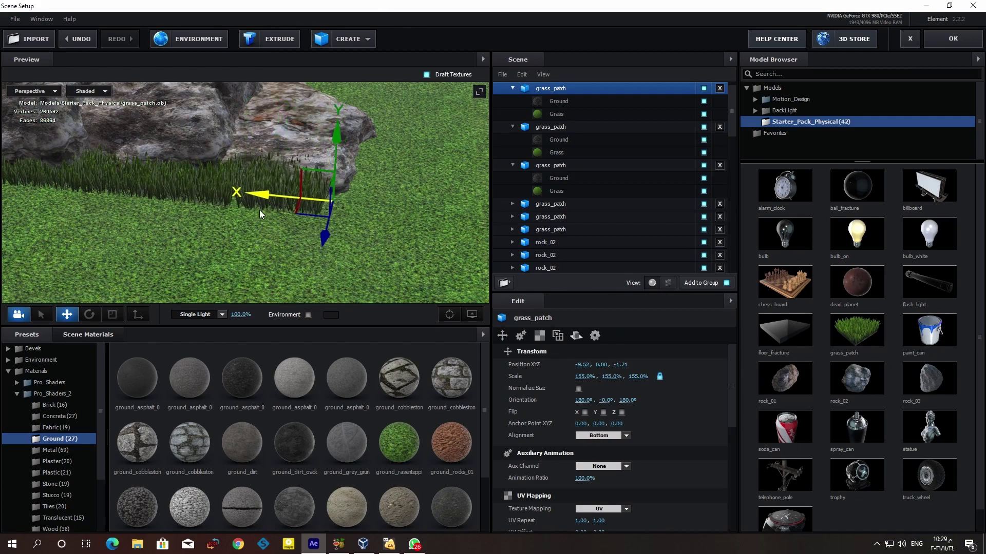
left_click_drag(343, 201, 344, 205)
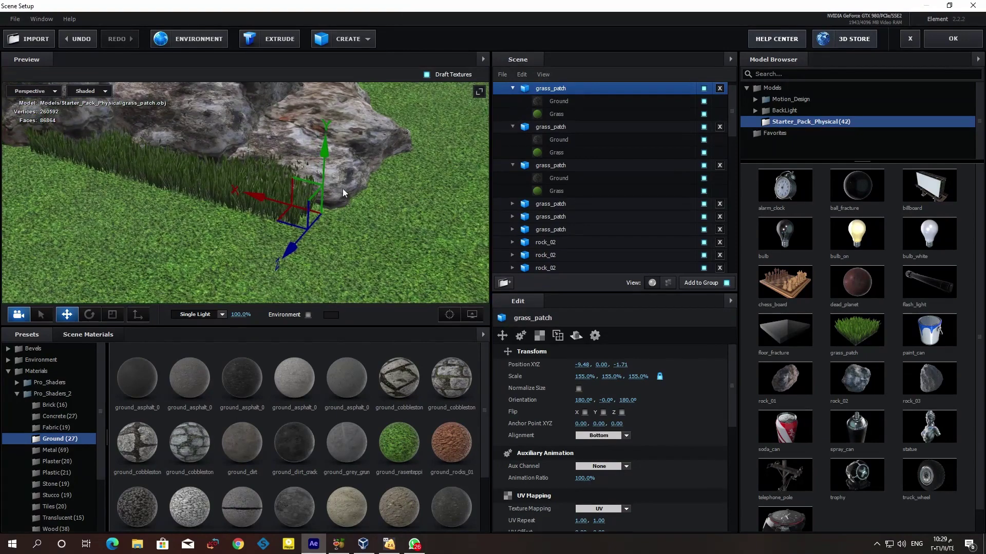
mouse_move(294, 245)
left_mouse_down()
mouse_move(300, 239)
mouse_move(152, 236)
mouse_move(198, 227)
left_mouse_up()
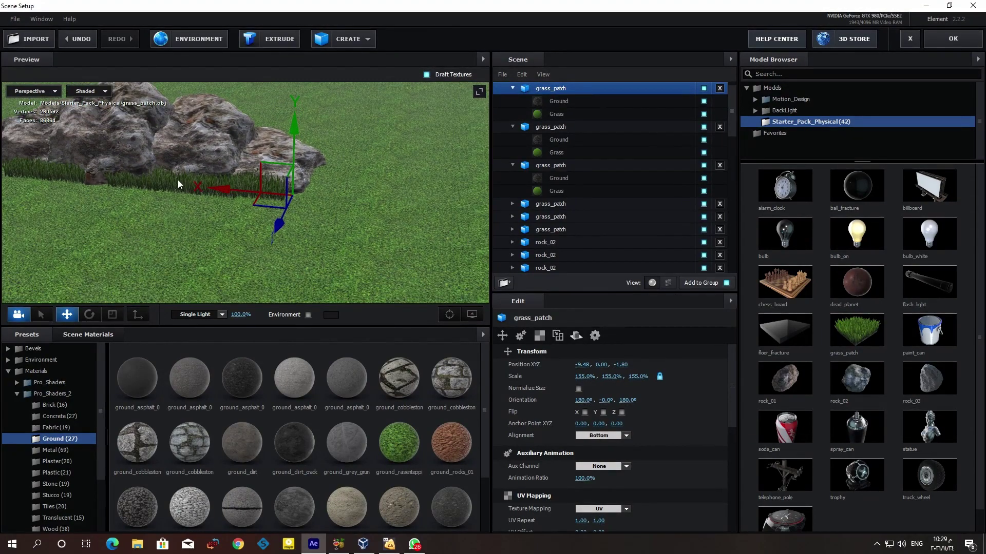
Move the third grass patch along Z, then frame it and check its placement against the dome
left_click(178, 182)
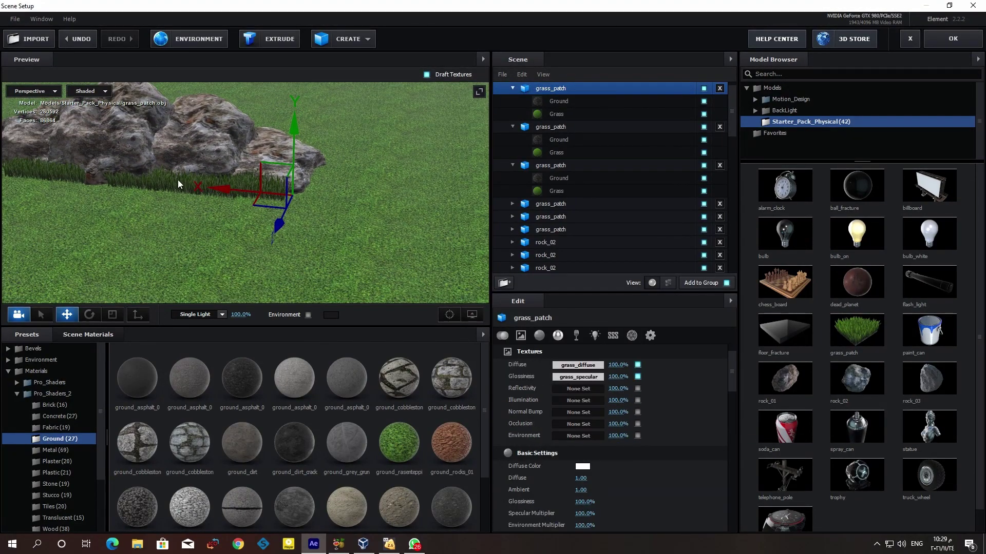
left_click(519, 165)
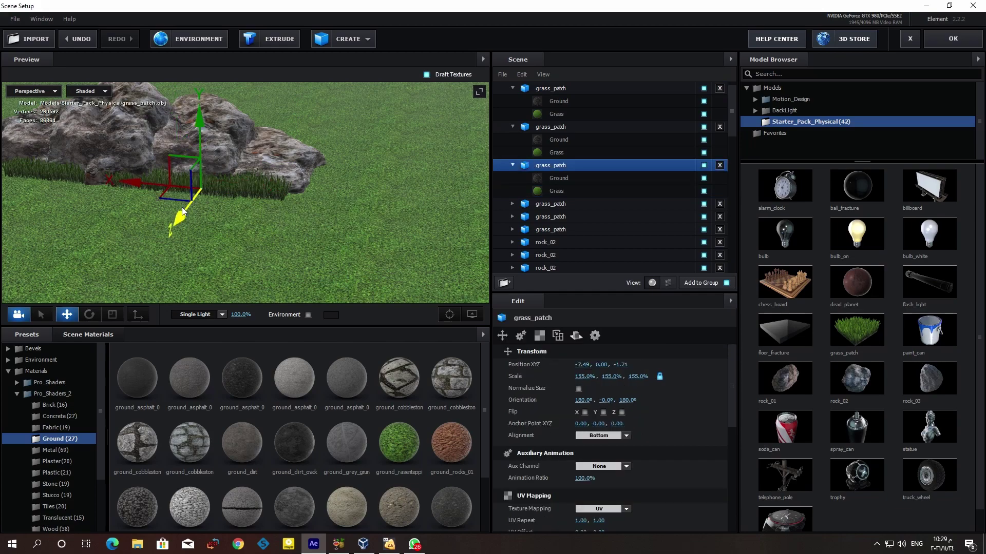
left_click_drag(179, 214, 250, 239)
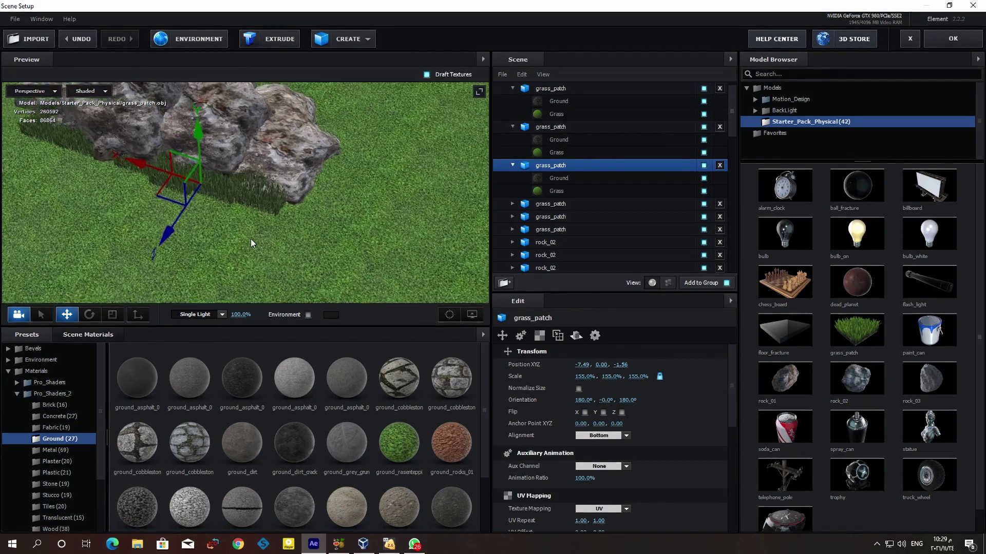
scroll(251, 239, "down", 2)
scroll(252, 236, "down", 2)
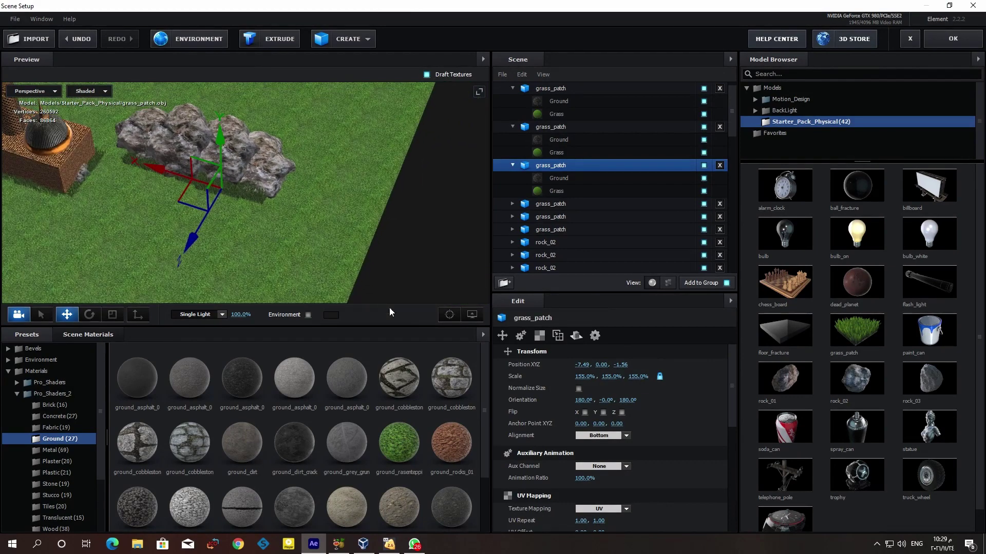
scroll(199, 217, "up", 4)
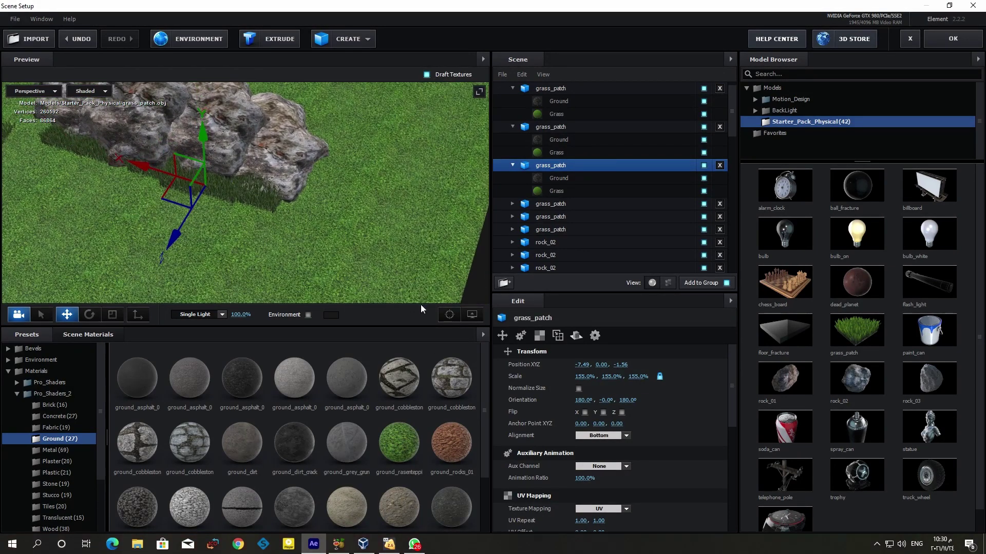
left_click(451, 316)
mouse_move(144, 240)
left_mouse_down()
mouse_move(63, 230)
mouse_move(104, 232)
mouse_move(87, 220)
mouse_move(125, 250)
mouse_move(117, 245)
left_mouse_up()
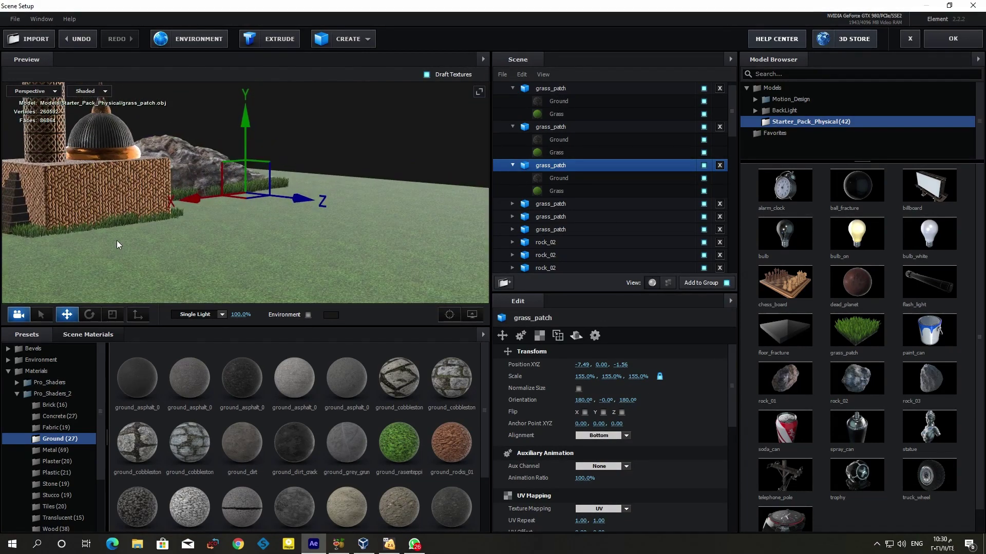
left_click(109, 201)
left_click(449, 314)
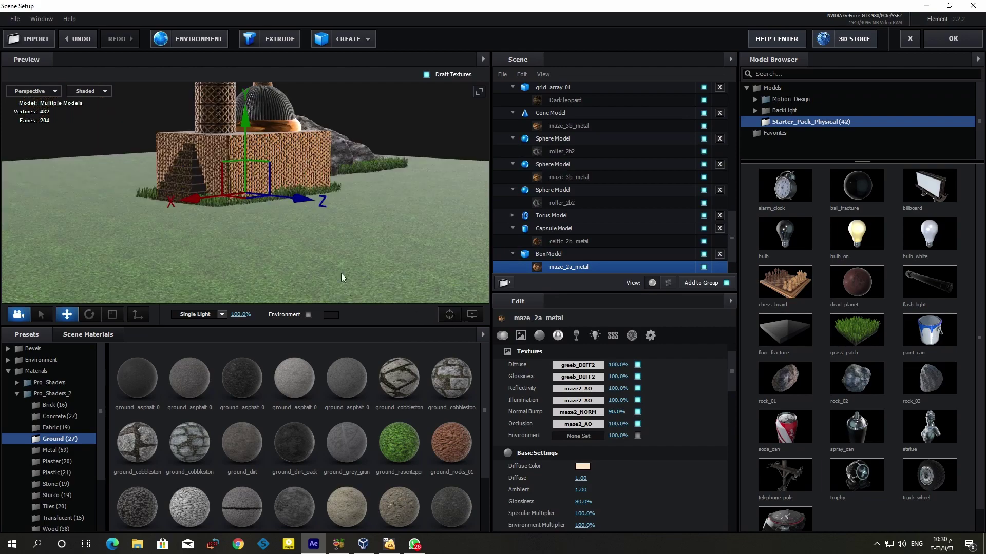
mouse_move(304, 246)
left_mouse_down()
mouse_move(290, 291)
mouse_move(322, 257)
left_mouse_up()
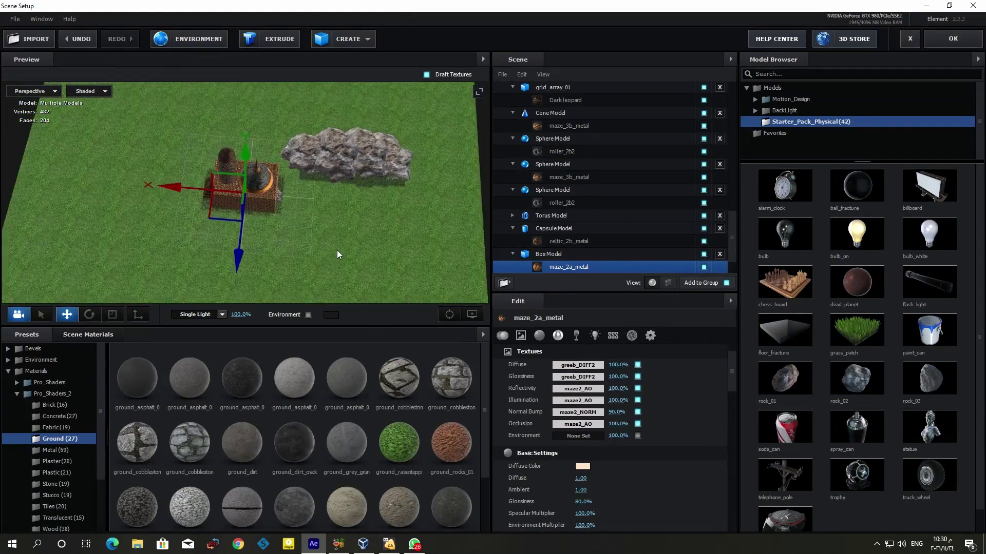
scroll(352, 246, "up", 5)
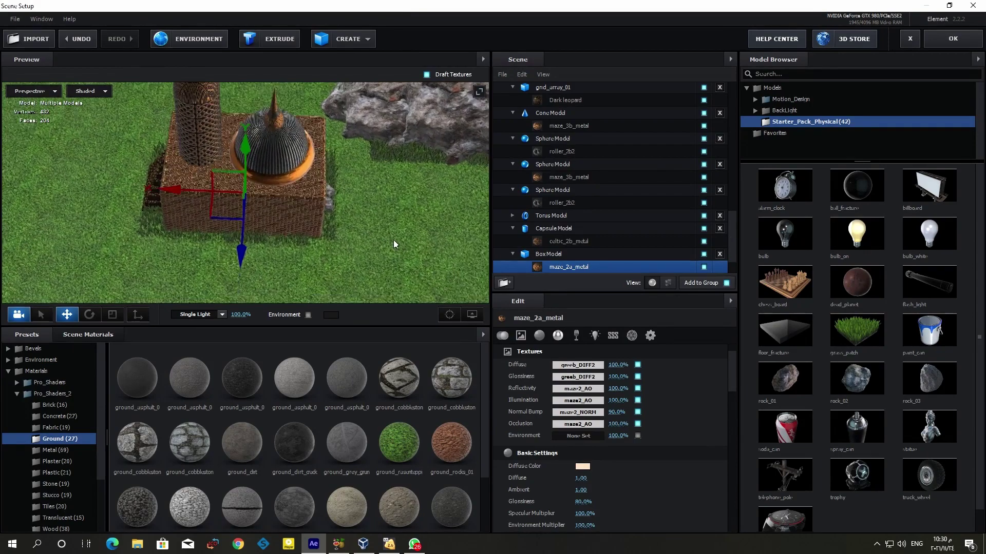
left_click_drag(394, 241, 404, 202)
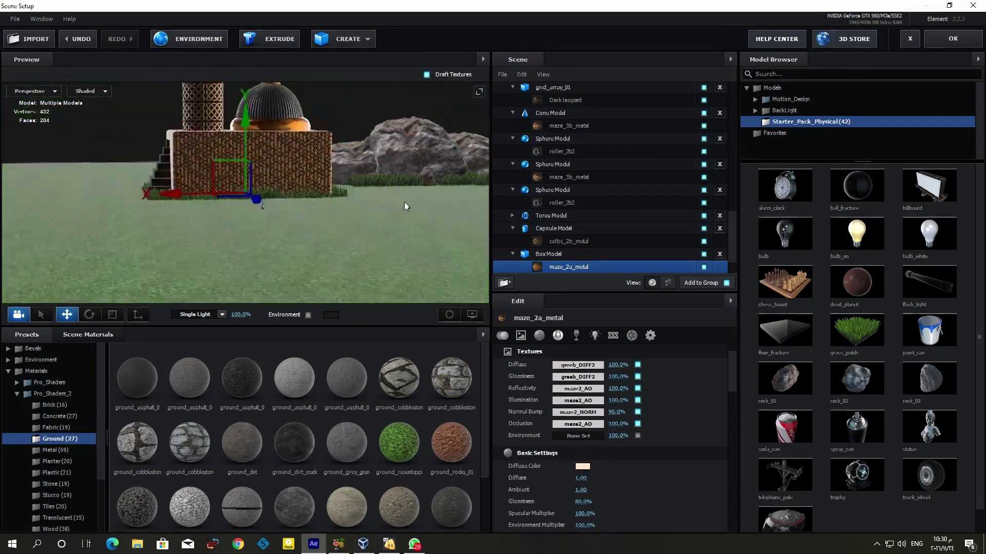
left_click_drag(411, 208, 403, 228)
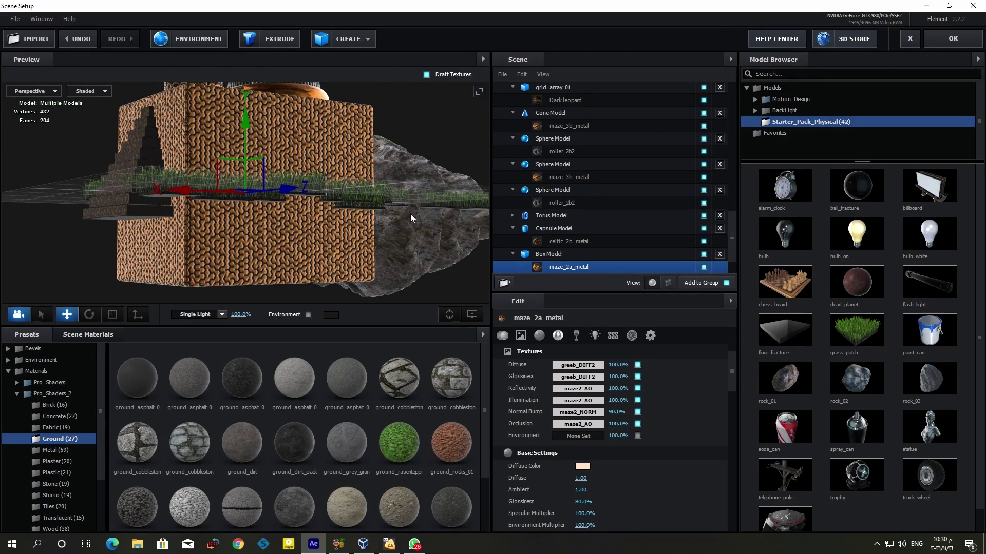
left_click_drag(408, 197, 405, 207)
left_click(472, 315)
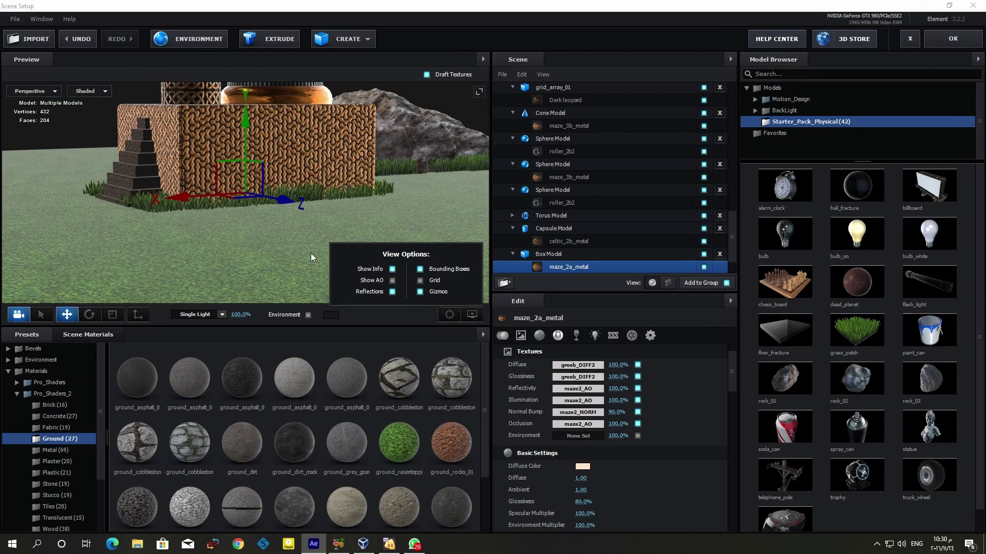
mouse_move(310, 254)
left_mouse_down()
mouse_move(309, 238)
mouse_move(344, 248)
mouse_move(340, 256)
left_mouse_up()
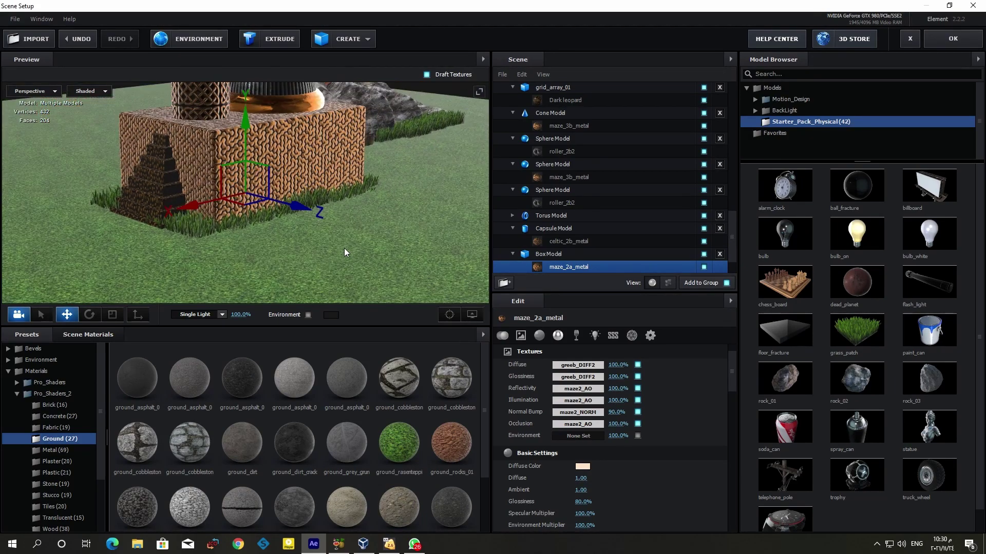
scroll(341, 253, "down", 2)
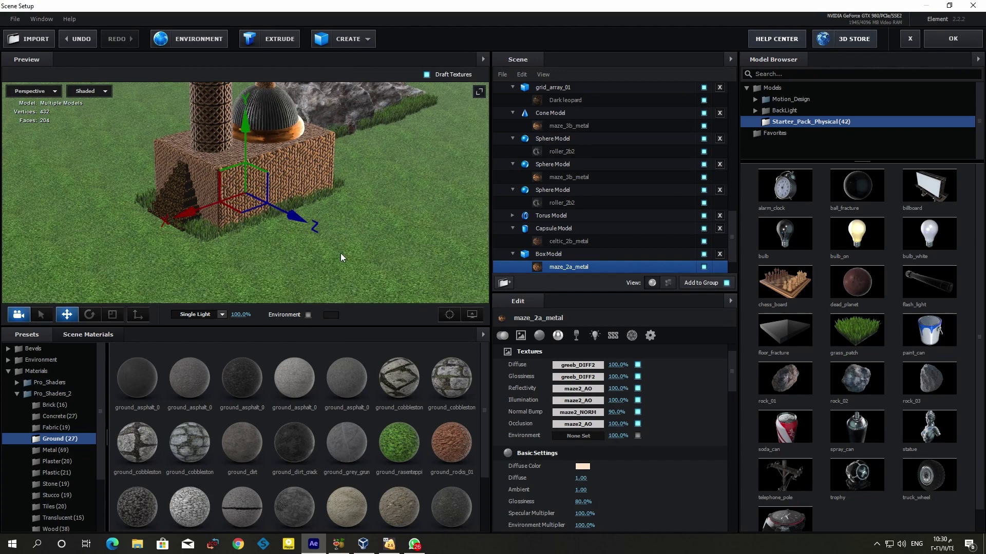
scroll(340, 254, "down", 2)
scroll(340, 254, "down", 2)
scroll(346, 263, "up", 2)
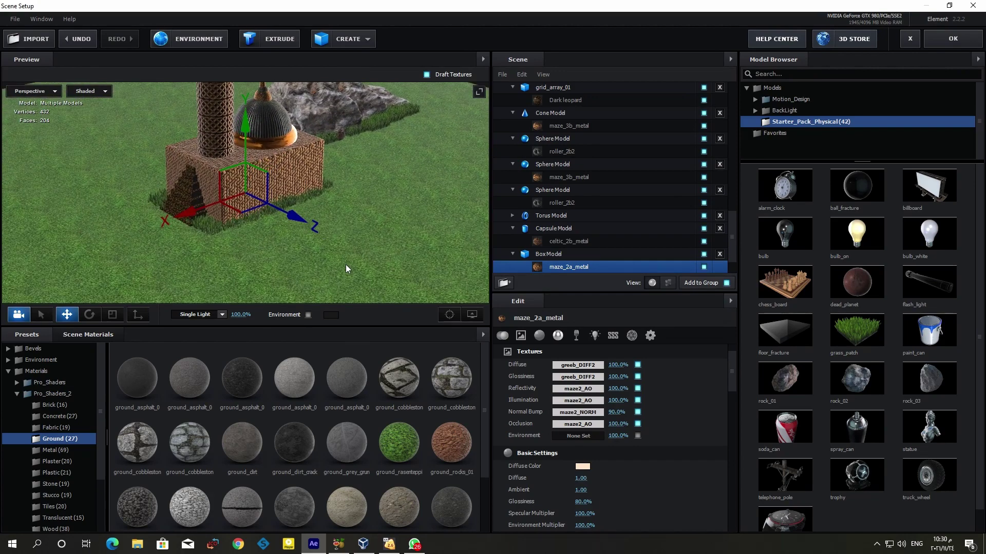
mouse_move(346, 264)
left_mouse_down()
mouse_move(346, 254)
mouse_move(337, 316)
mouse_move(300, 262)
mouse_move(268, 253)
mouse_move(270, 272)
left_mouse_up()
scroll(346, 254, "up", 2)
scroll(346, 253, "up", 2)
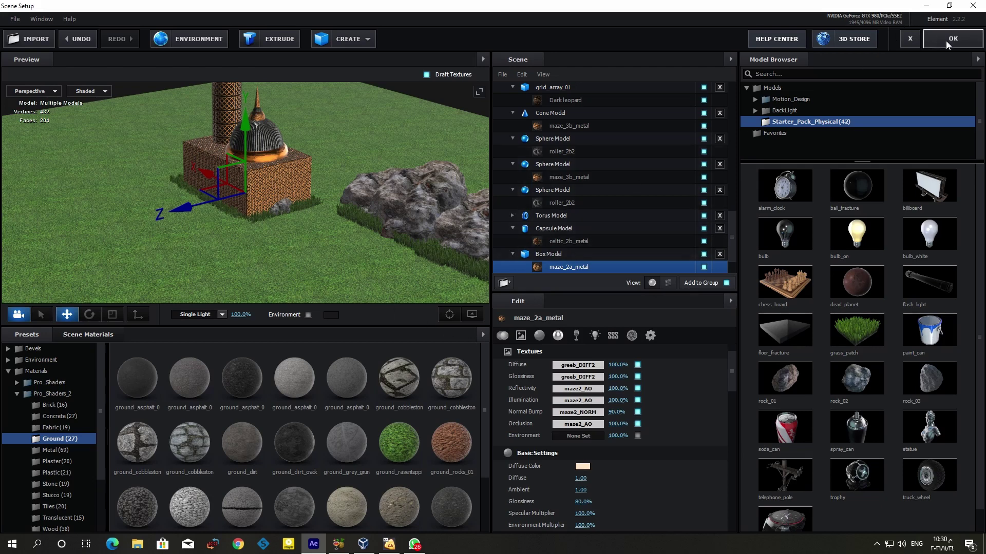
Close the 3D Store browser page and accept the Element 3D Scene Setup with OK
left_click(858, 40)
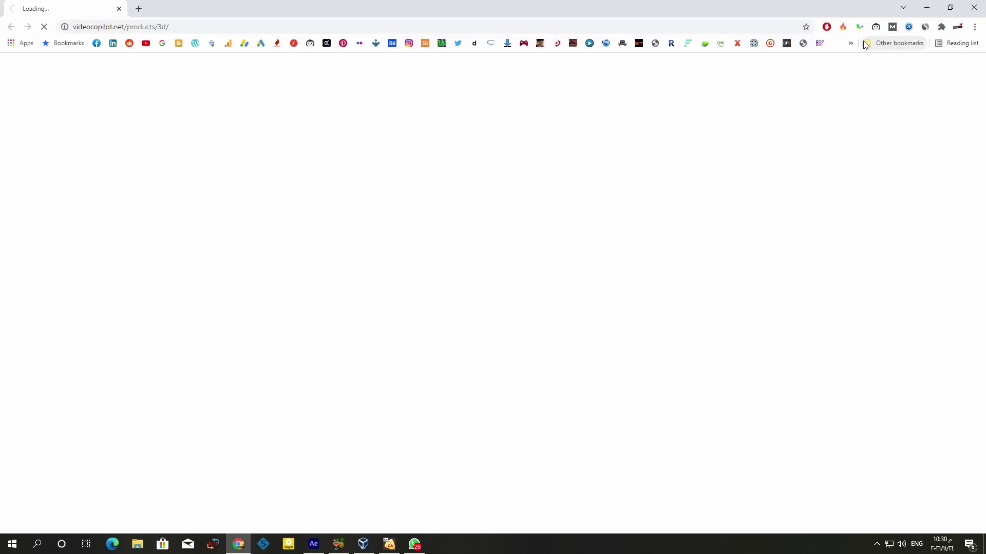
left_click(974, 8)
left_click(956, 40)
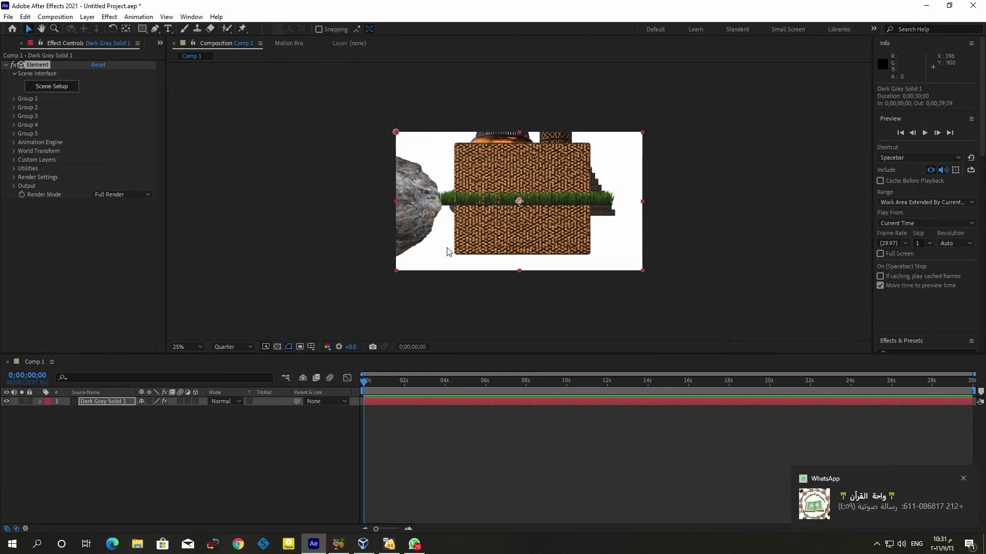
Add Camera 1, a Two-Node 50mm camera, through the timeline's New > Camera menu
right_click(140, 468)
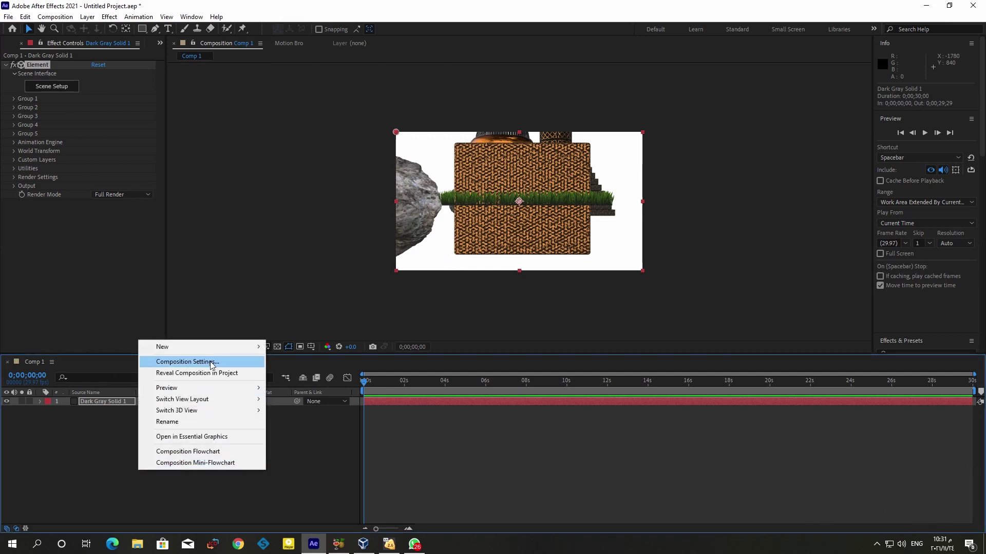
mouse_move(221, 347)
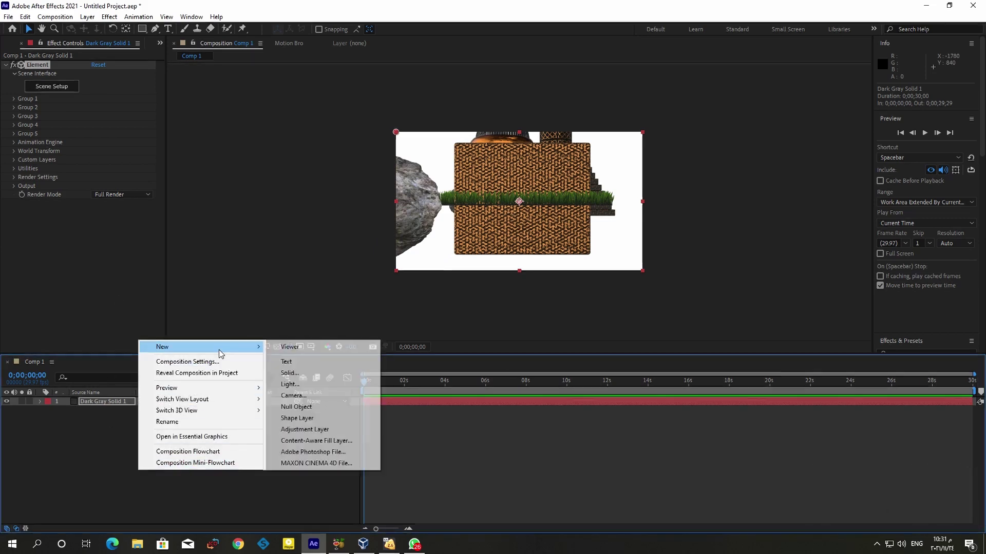
left_click(297, 396)
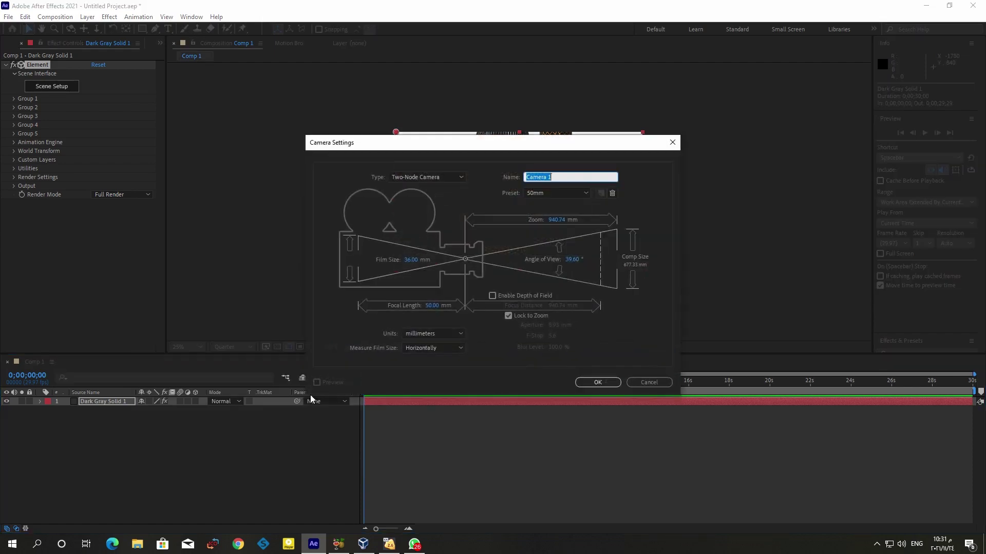
left_click(592, 385)
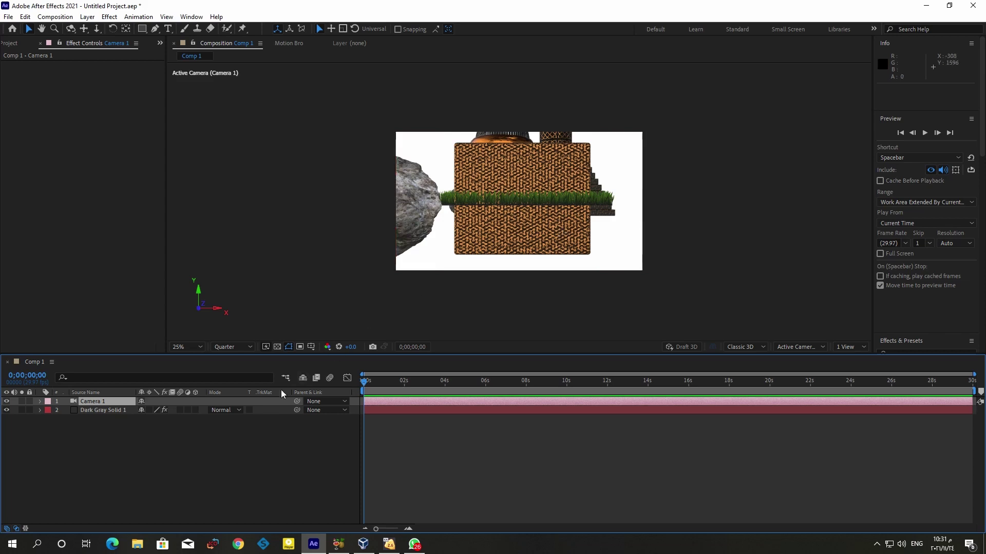
Tilt Camera 1 down onto the grass and dolly it back to 746.6, -984.7, -6111.7
left_click(70, 29)
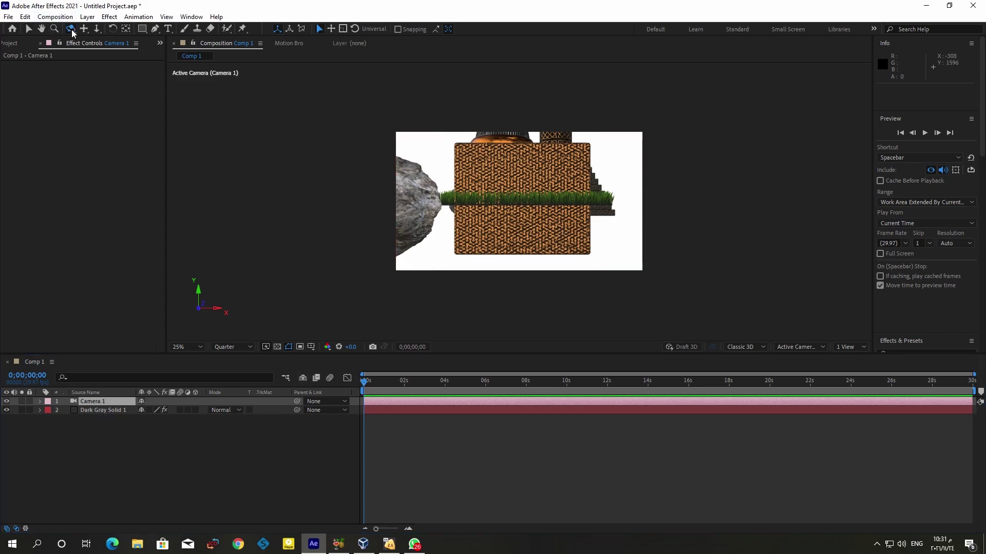
left_click_drag(481, 201, 483, 210)
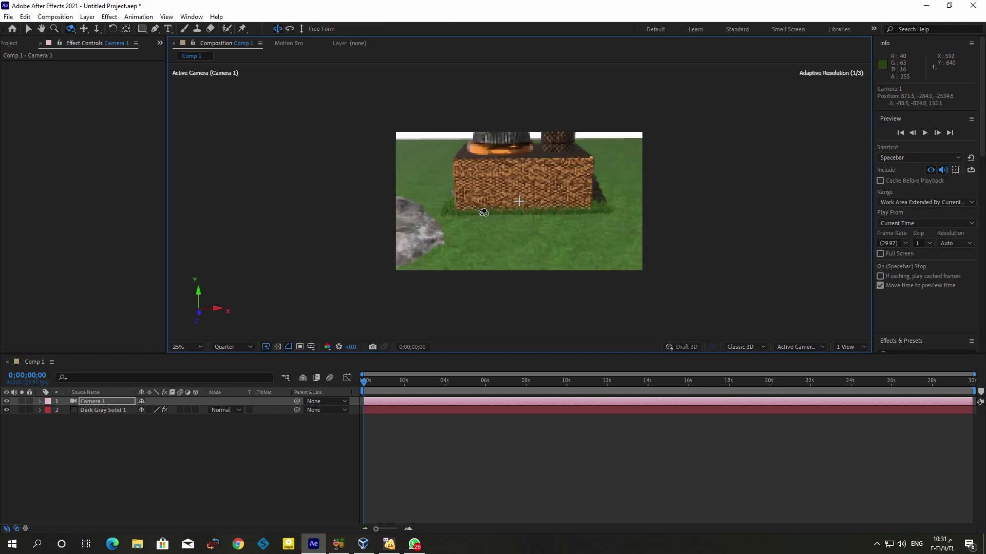
scroll(483, 211, "down", 1)
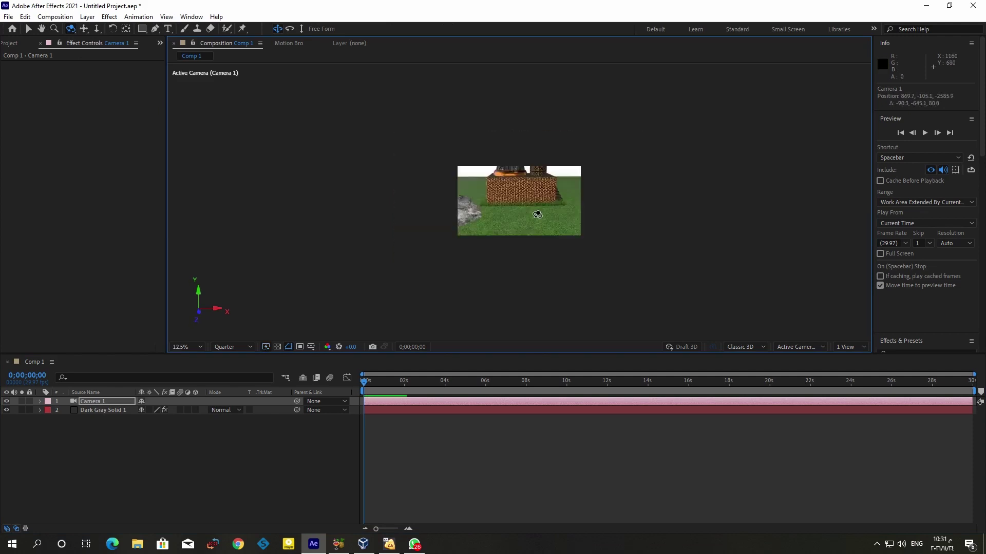
scroll(483, 211, "down", 1)
scroll(544, 214, "up", 2)
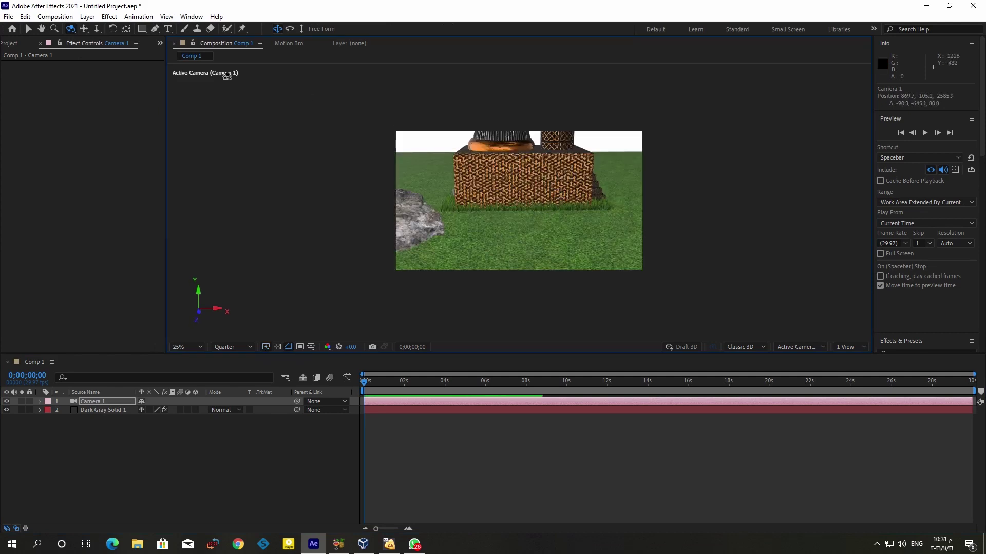
left_click(97, 29)
left_click_drag(544, 208, 540, 229)
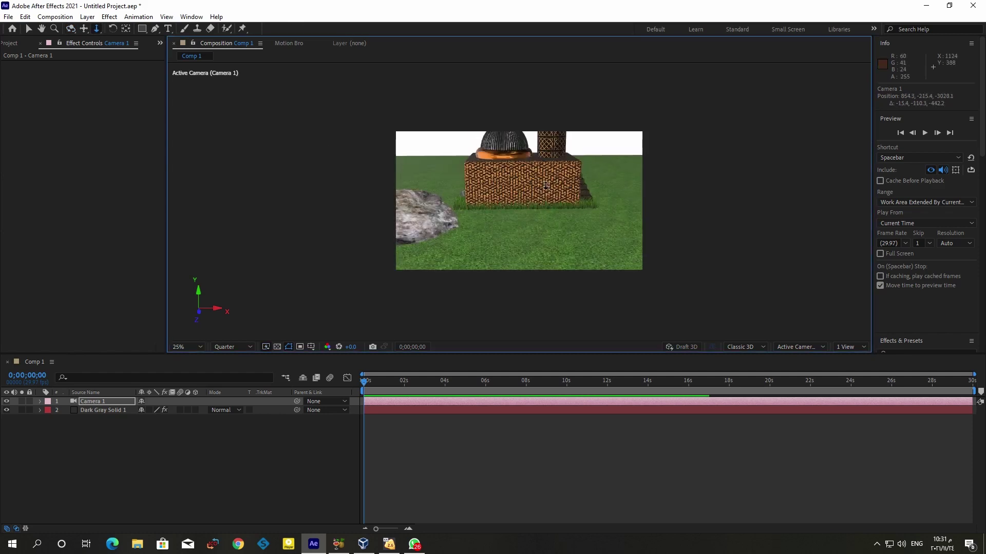
mouse_move(546, 181)
left_mouse_down()
mouse_move(534, 218)
mouse_move(543, 225)
left_mouse_up()
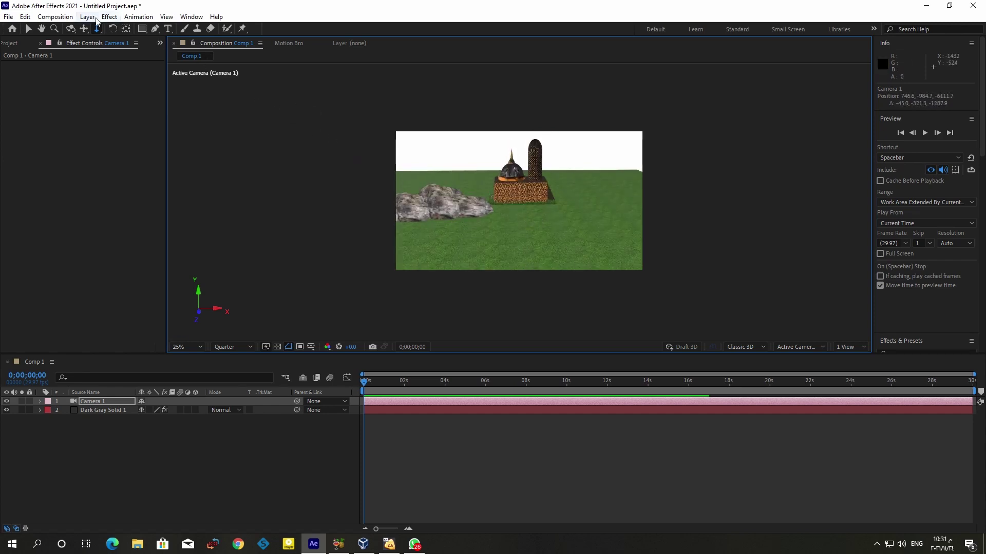
Orbit Camera 1 around the building and pan the view down across the scene
left_click(71, 29)
left_click_drag(439, 202, 538, 230)
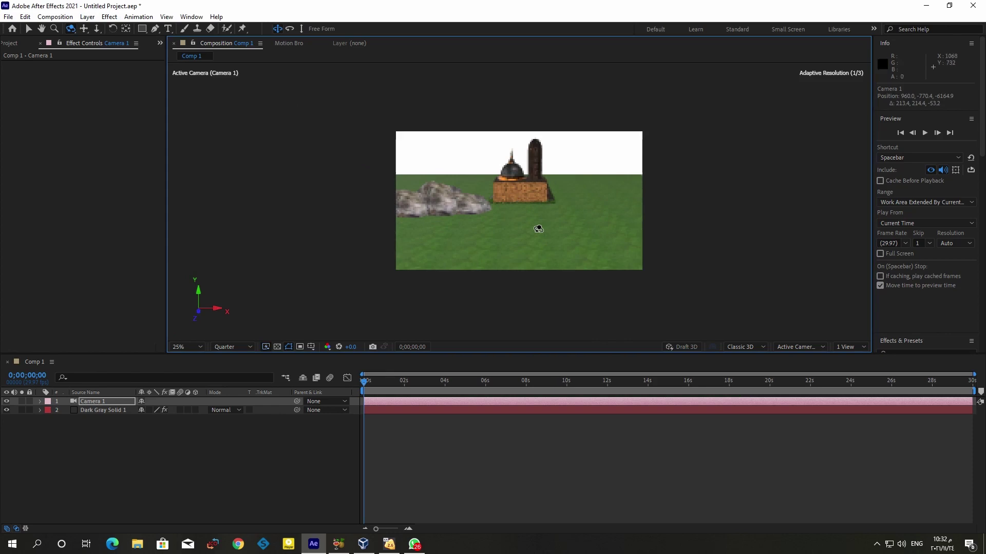
left_click(84, 28)
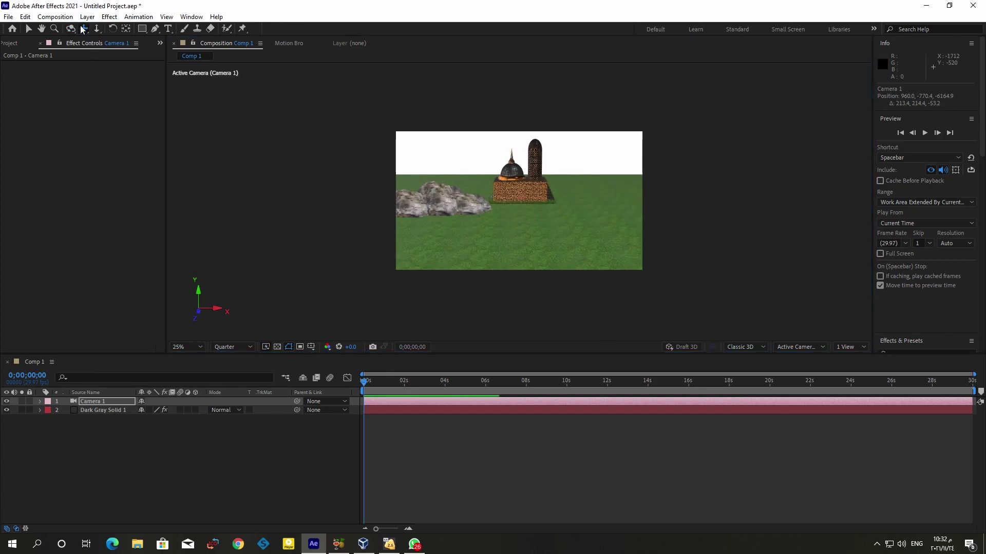
left_click(76, 29)
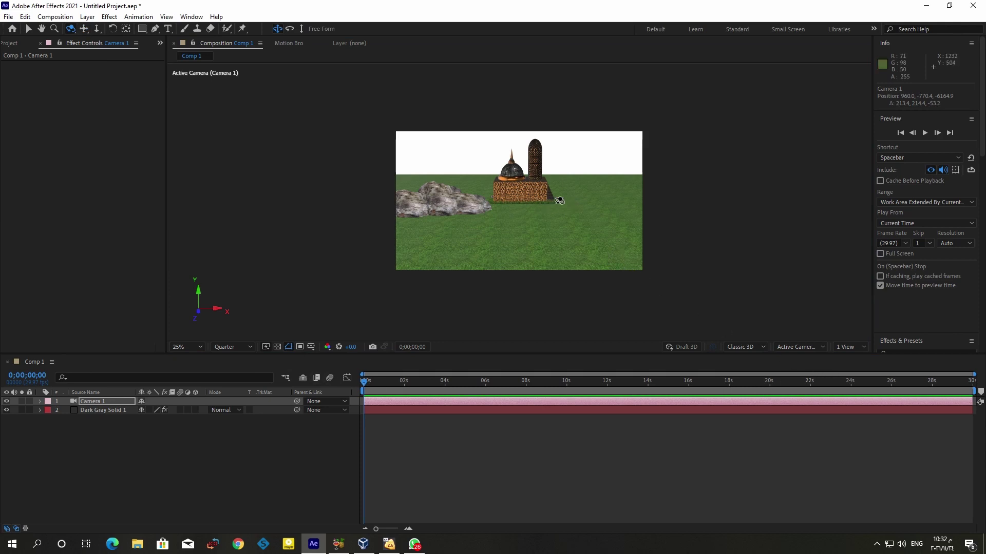
left_click(97, 29)
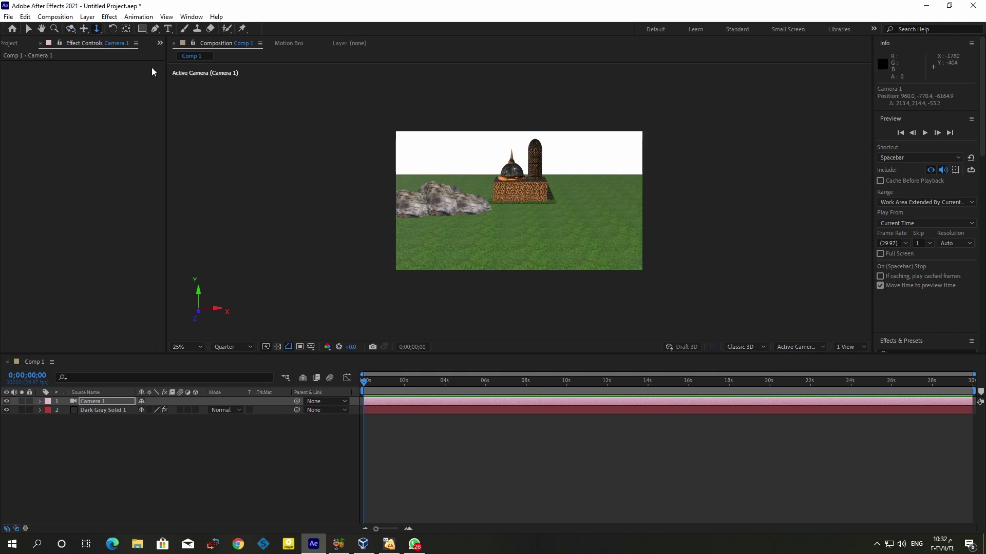
left_click(85, 29)
left_click_drag(526, 221, 527, 251)
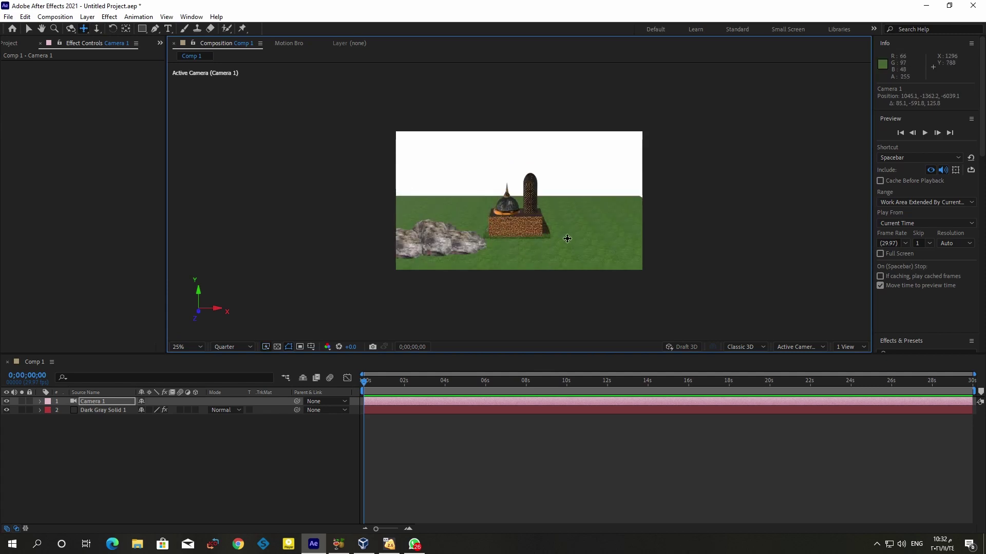
left_click_drag(567, 239, 567, 247)
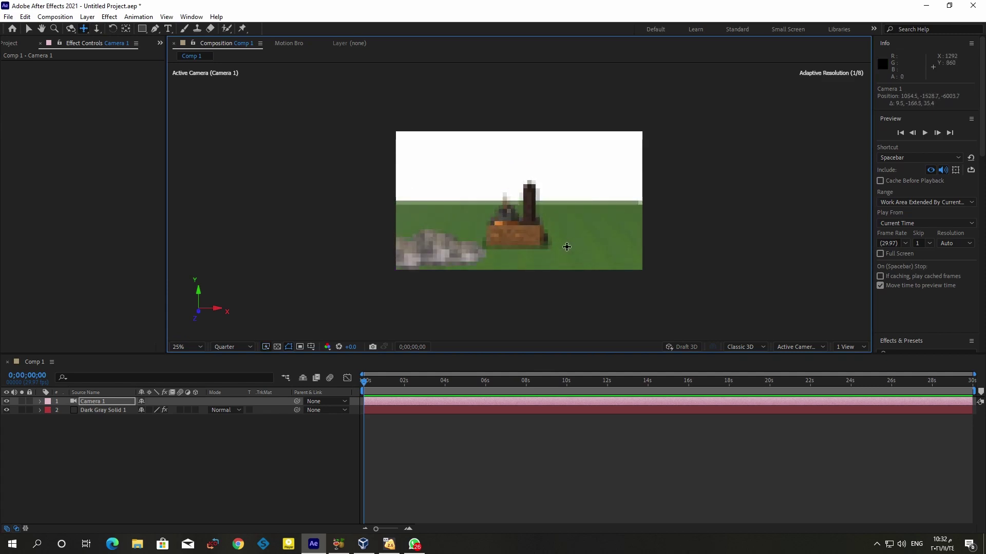
Orbit Camera 1 again, then dolly it closer and back out from the building
left_click(72, 30)
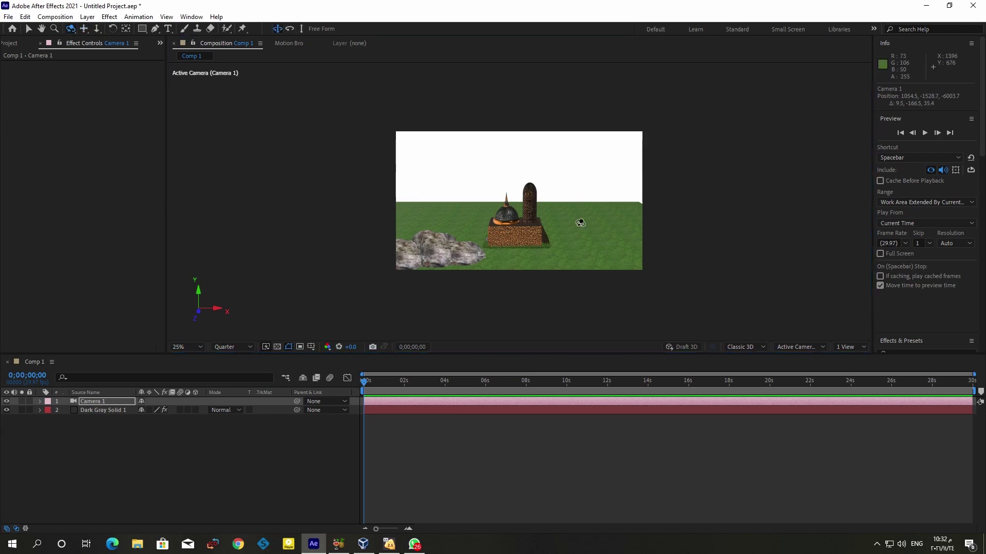
left_click_drag(579, 224, 576, 233)
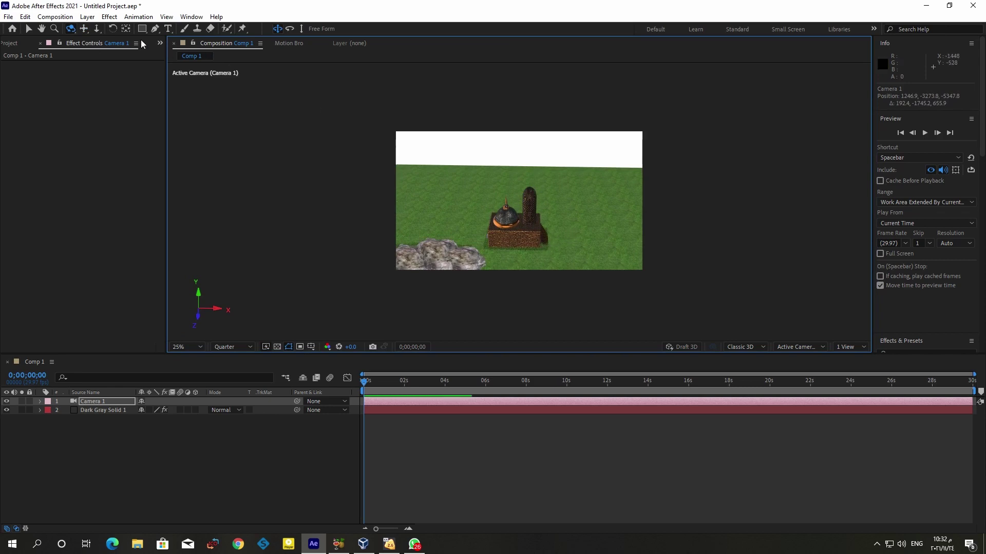
left_click(97, 29)
mouse_move(557, 256)
left_mouse_down()
mouse_move(557, 223)
mouse_move(554, 243)
left_mouse_up()
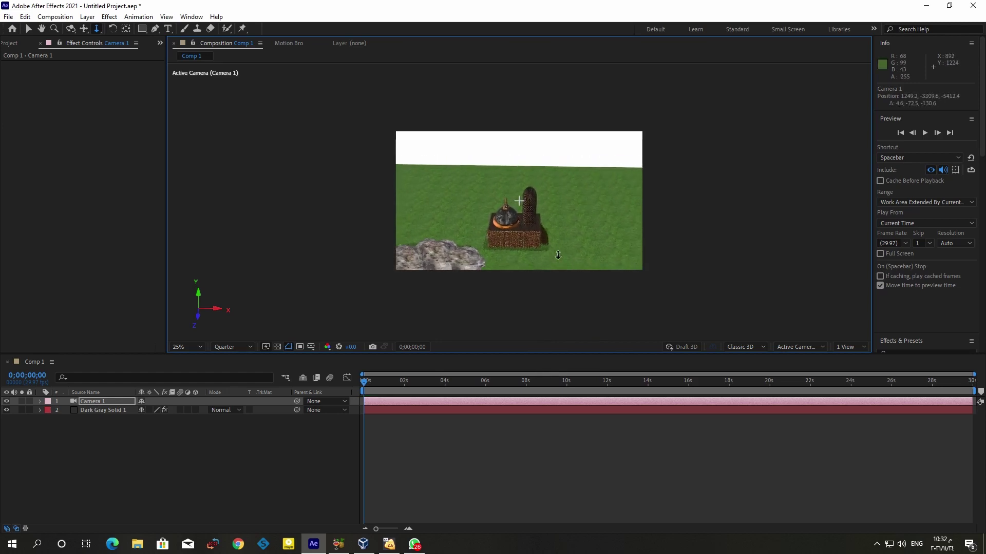
mouse_move(554, 231)
left_mouse_down()
mouse_move(559, 351)
mouse_move(572, 190)
mouse_move(569, 219)
left_mouse_up()
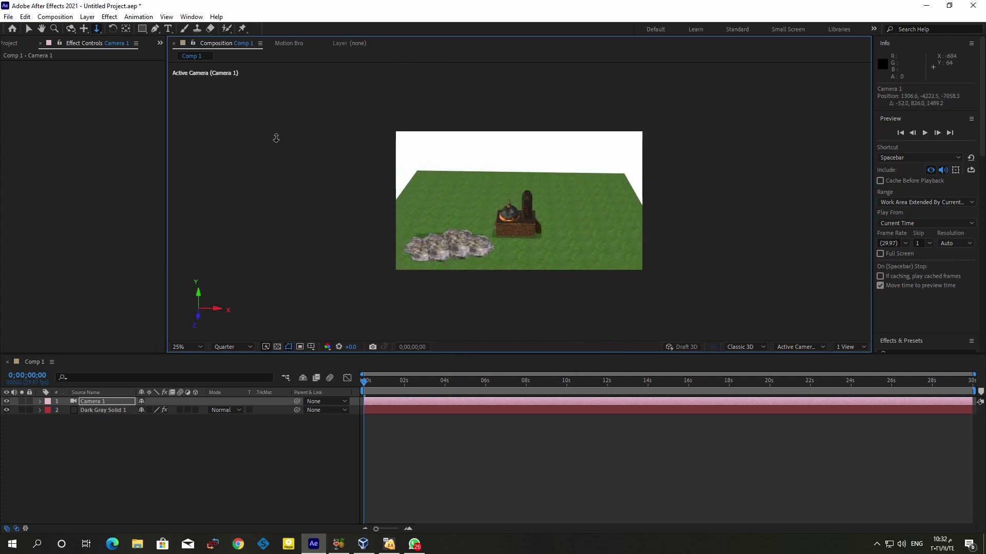
Orbit Camera 1 to lower the horizon, then dolly toward the dome and back out
left_click(71, 28)
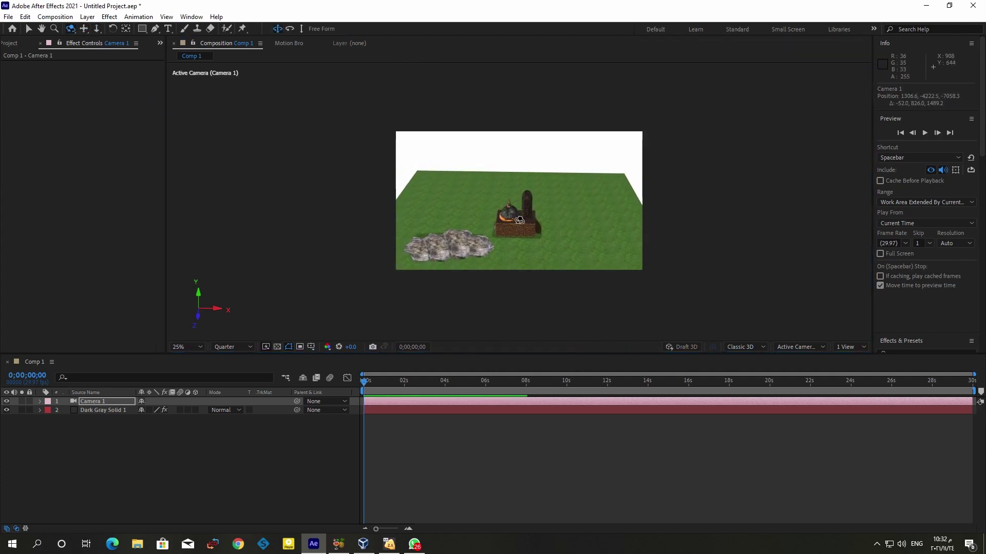
left_click_drag(581, 241, 582, 242)
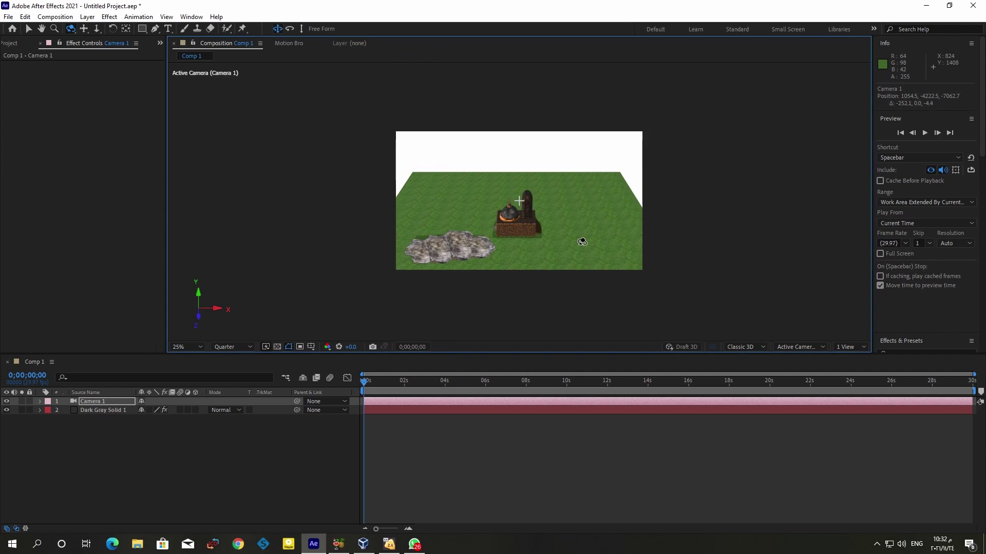
left_click_drag(577, 242, 576, 237)
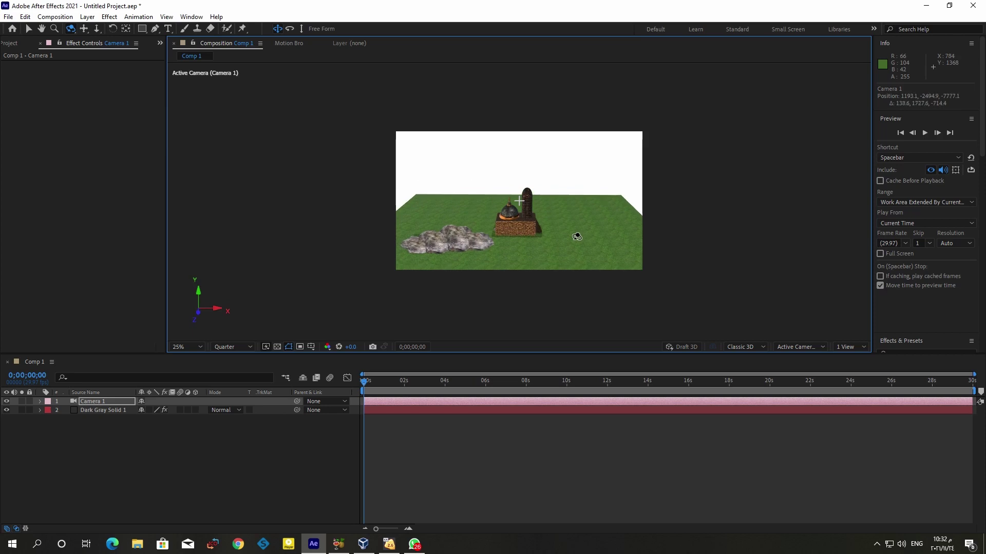
left_click_drag(576, 237, 578, 236)
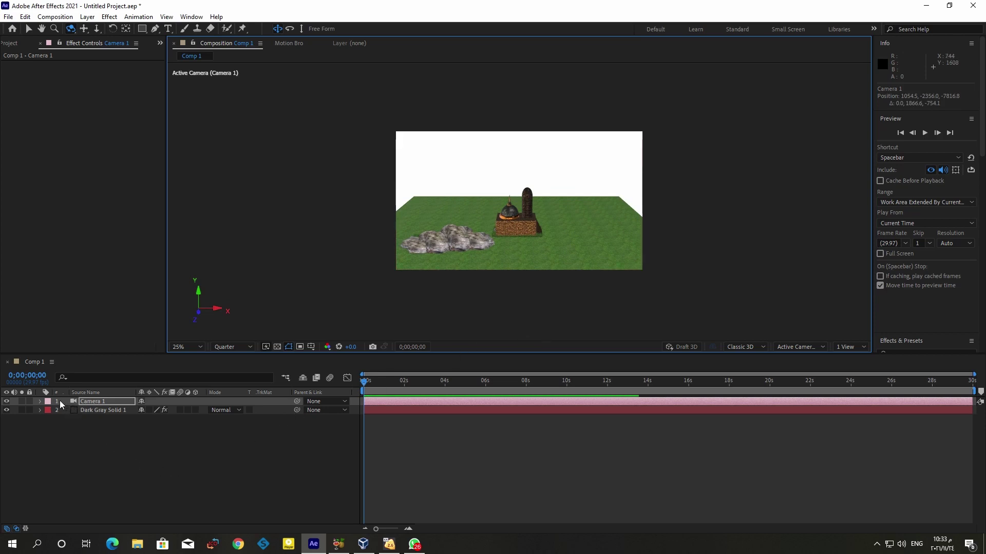
left_click(97, 30)
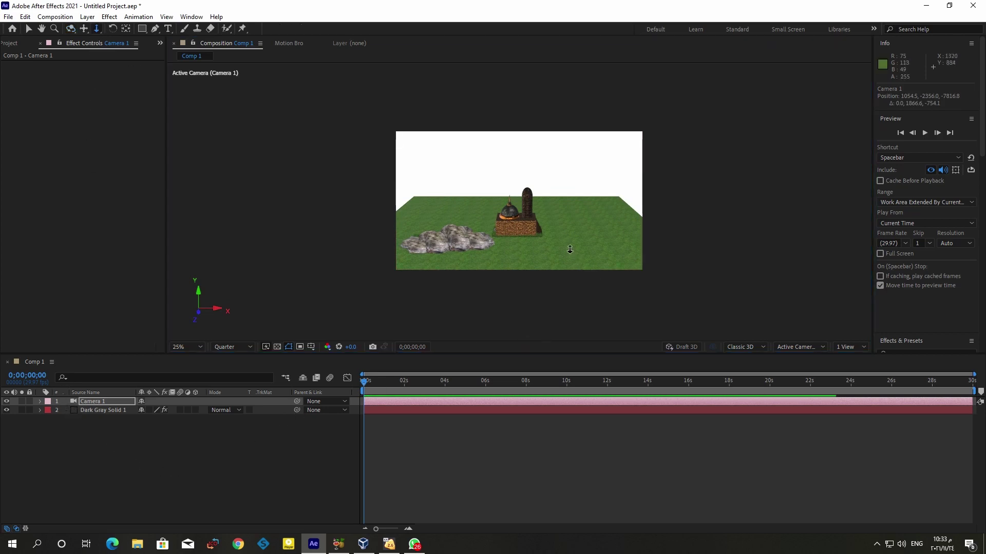
mouse_move(568, 249)
left_mouse_down()
mouse_move(569, 173)
mouse_move(573, 179)
mouse_move(583, 139)
left_mouse_up()
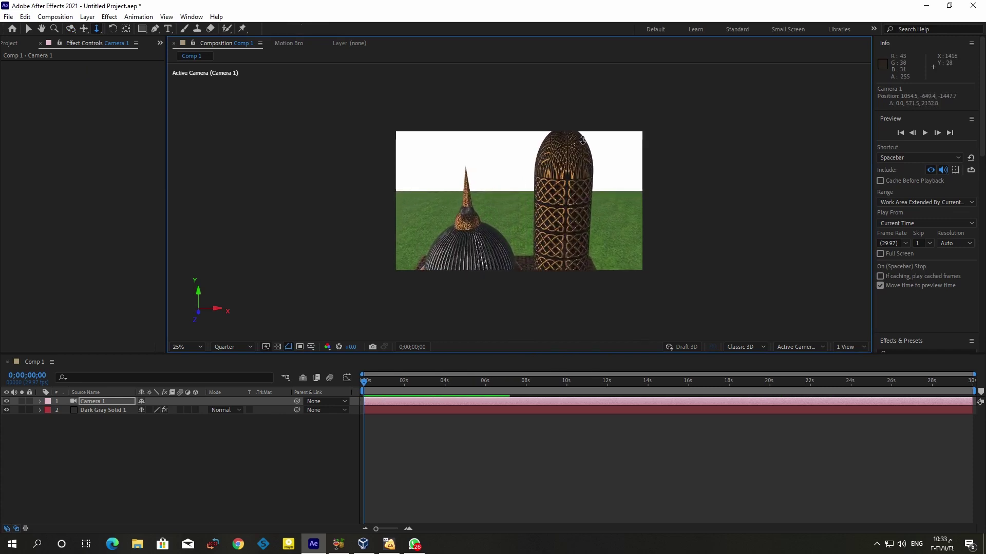
left_click_drag(567, 195, 536, 496)
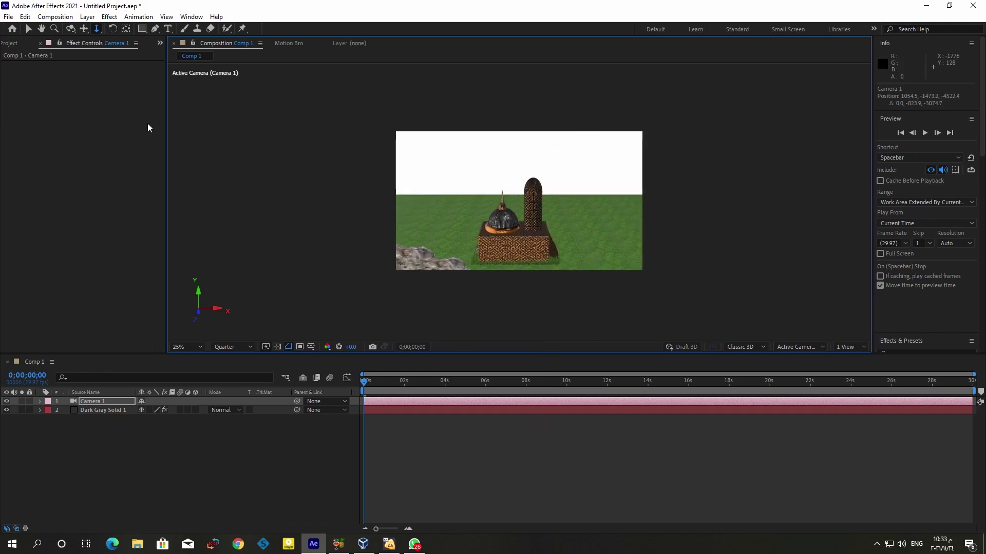
Frame the building's stepped side with Camera 1 at 4532.3, 6.0, -1192.4
left_click(71, 30)
left_click_drag(443, 214, 545, 242)
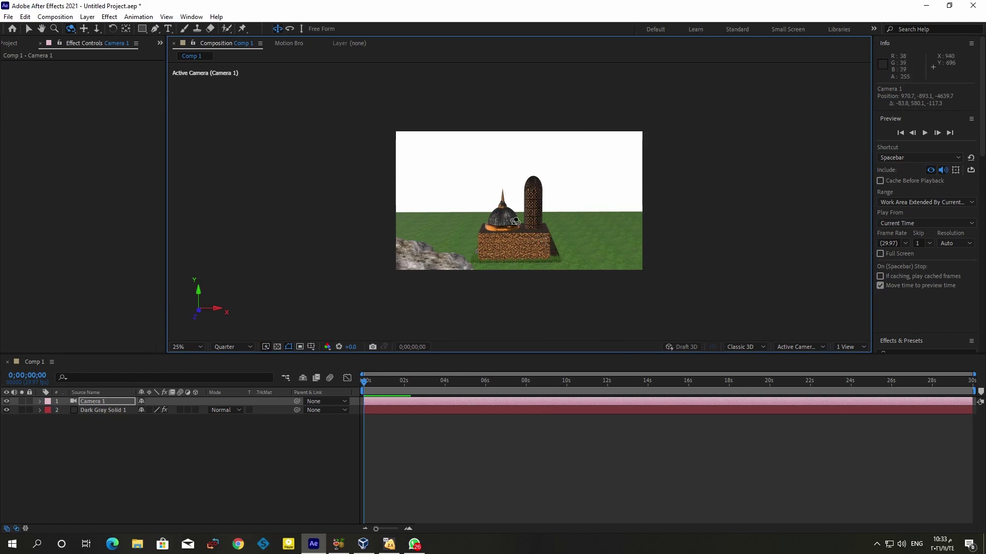
left_click(84, 28)
mouse_move(531, 233)
left_mouse_down()
mouse_move(533, 219)
mouse_move(543, 232)
left_mouse_up()
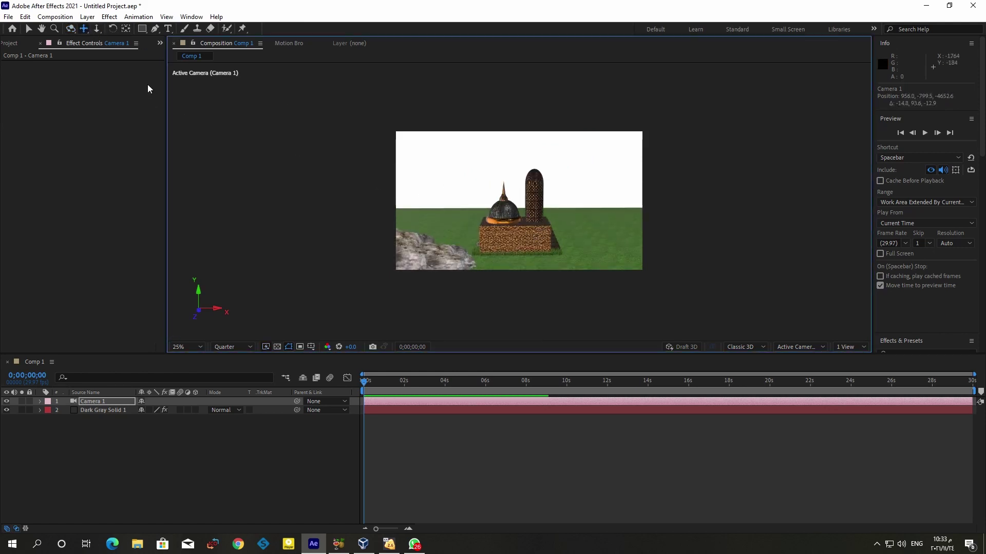
left_click(97, 28)
left_click_drag(612, 239, 601, 189)
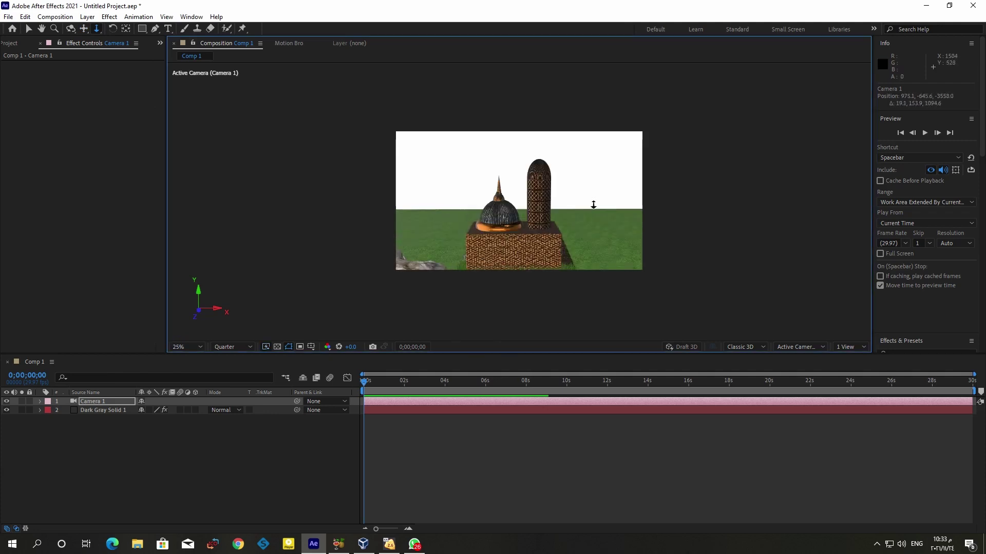
left_click(71, 29)
mouse_move(534, 221)
left_mouse_down()
mouse_move(559, 244)
mouse_move(524, 239)
left_mouse_up()
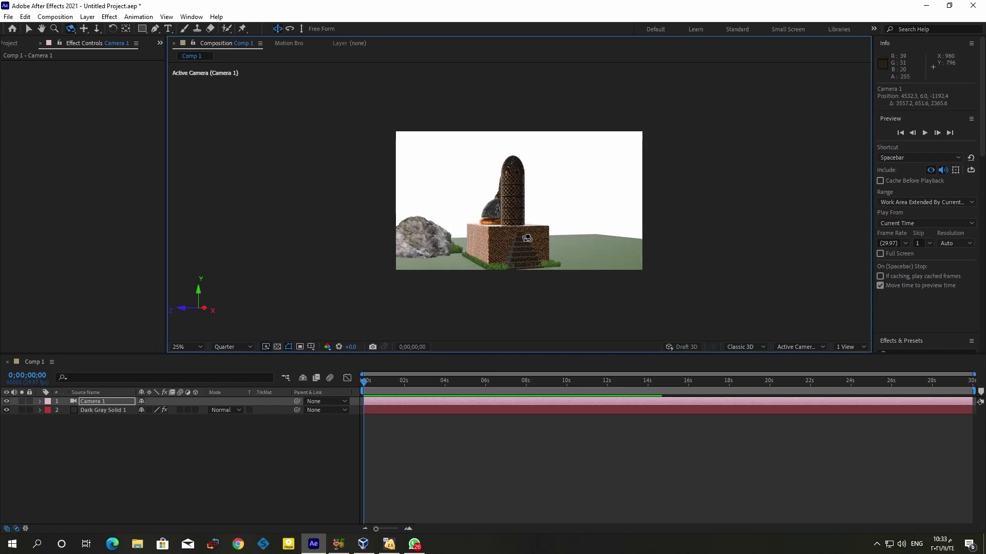
Swing Camera 1 to 3292.5, -124.6, 3137.8, dismiss the notification, and expand its layer
mouse_move(533, 238)
left_mouse_down()
mouse_move(500, 230)
mouse_move(524, 245)
mouse_move(605, 156)
left_mouse_up()
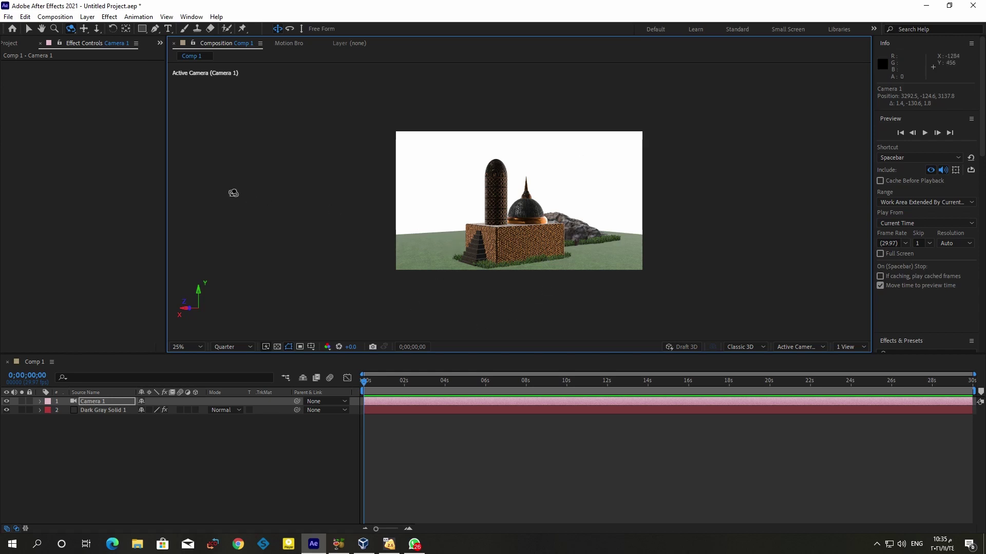
left_click(26, 31)
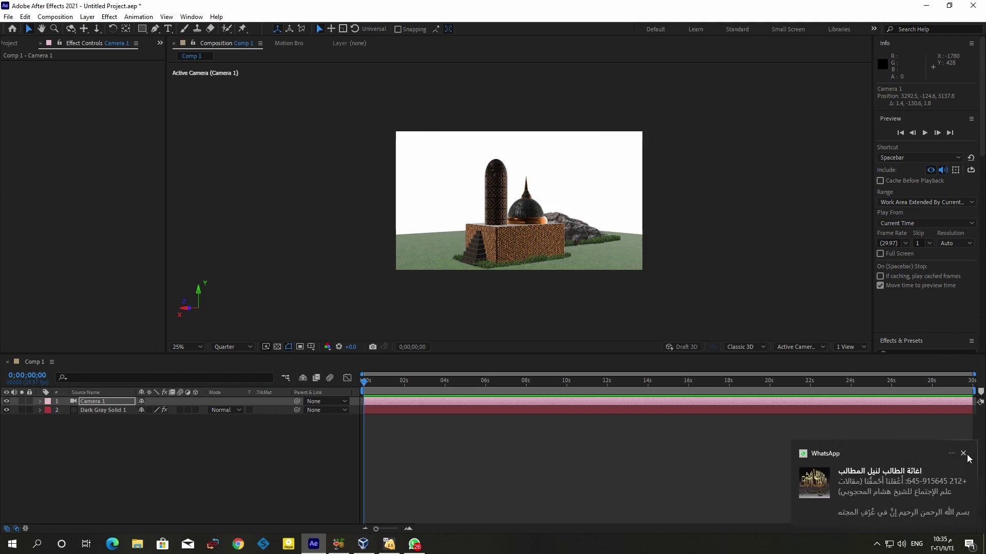
left_click(964, 454)
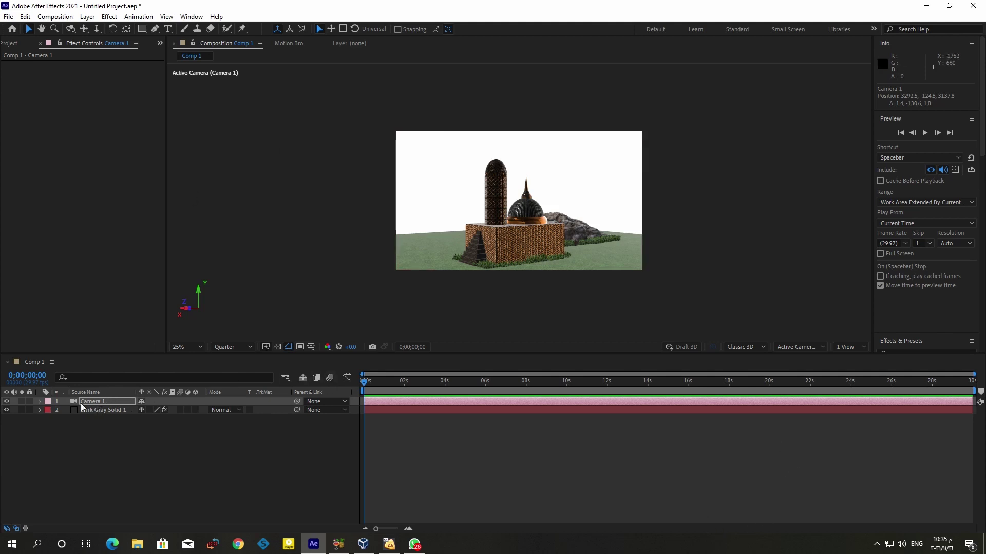
left_click(40, 401)
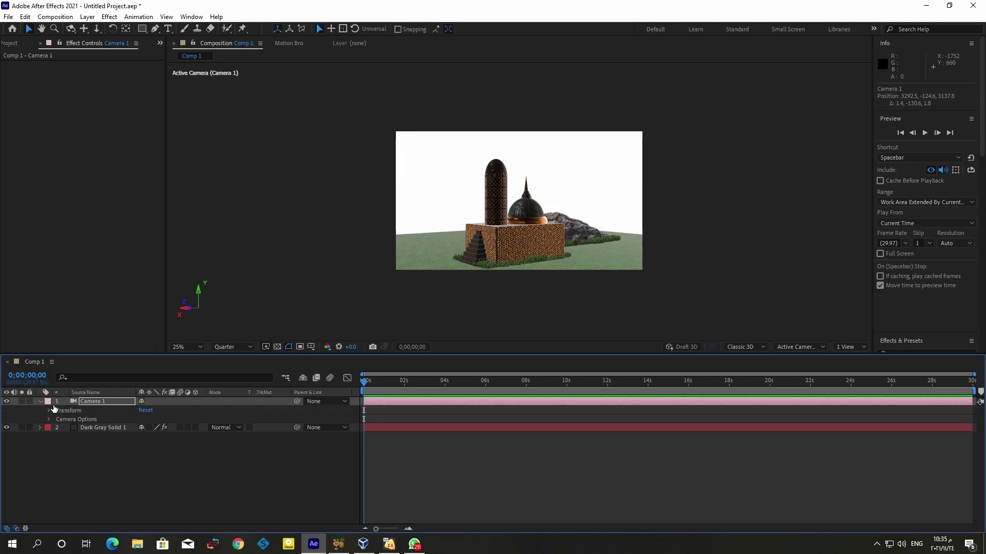
Keyframe Point of Interest and Position, then at 2 s dolly Camera 1 to 1597.0, -124.6, 887.7
left_click(49, 411)
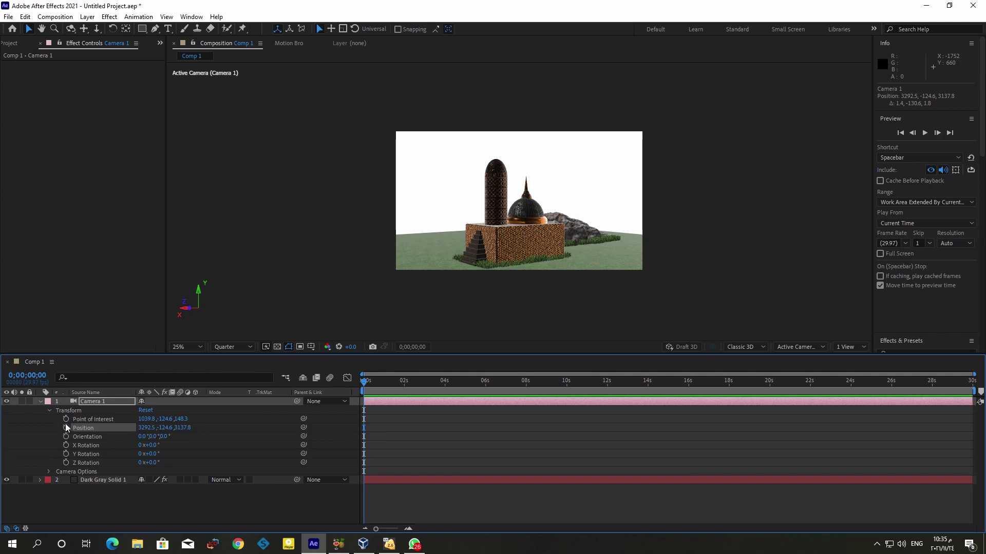
left_click(66, 419)
left_click(66, 428)
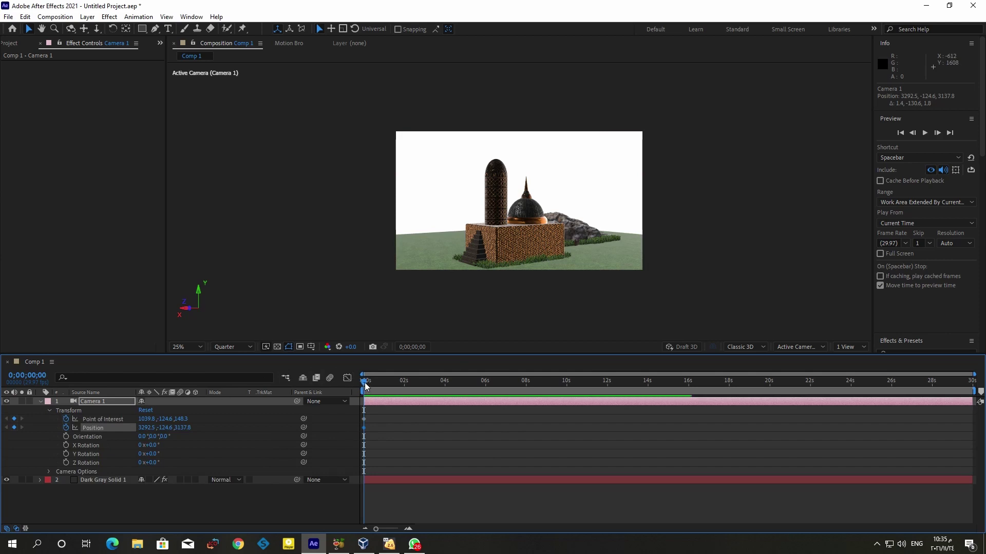
left_click_drag(365, 386, 406, 390)
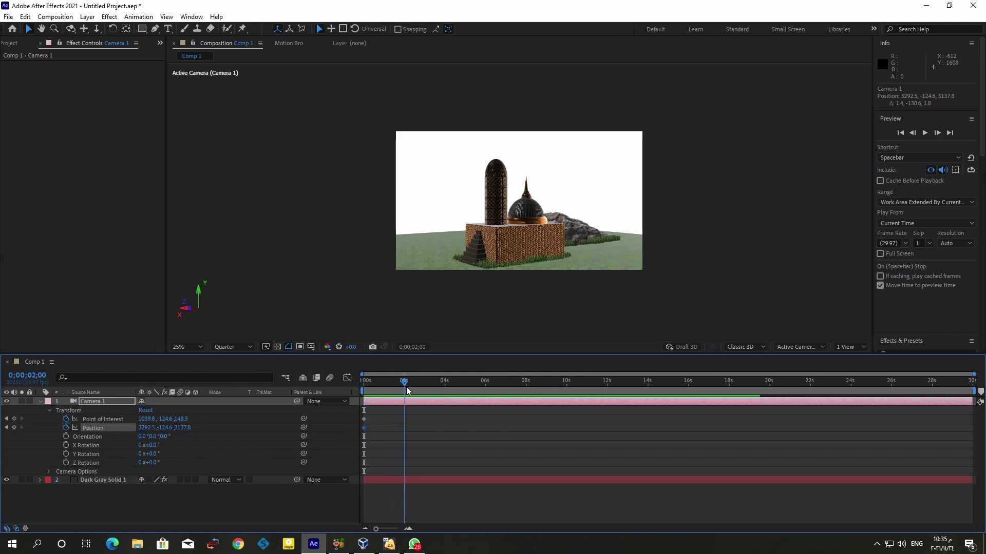
left_click(97, 29)
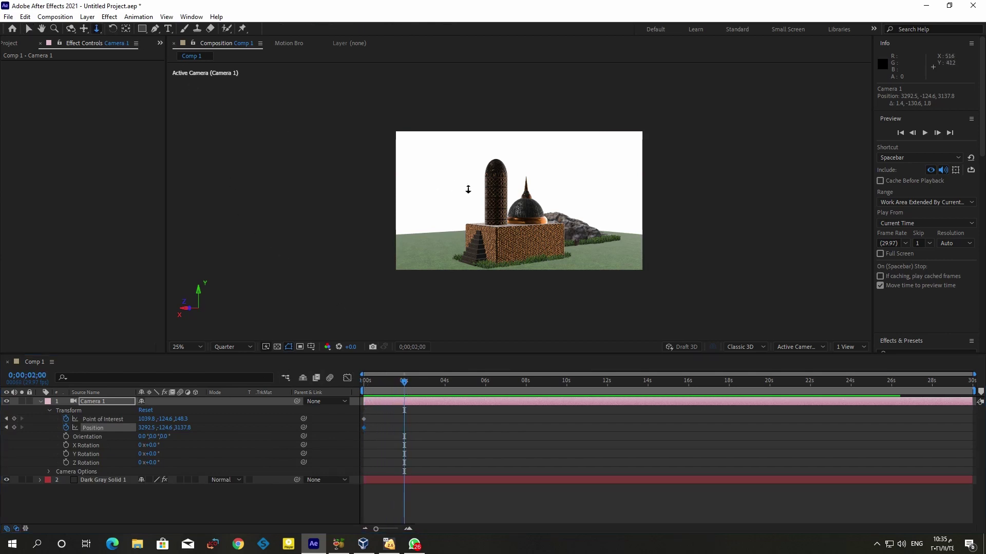
mouse_move(468, 190)
left_mouse_down()
mouse_move(576, 194)
mouse_move(575, 161)
left_mouse_up()
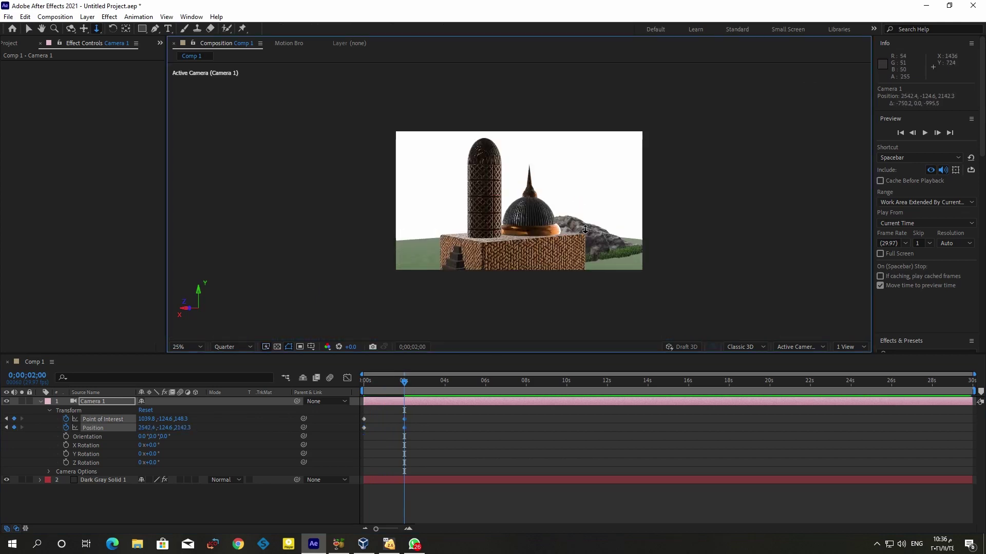
left_click_drag(585, 230, 584, 216)
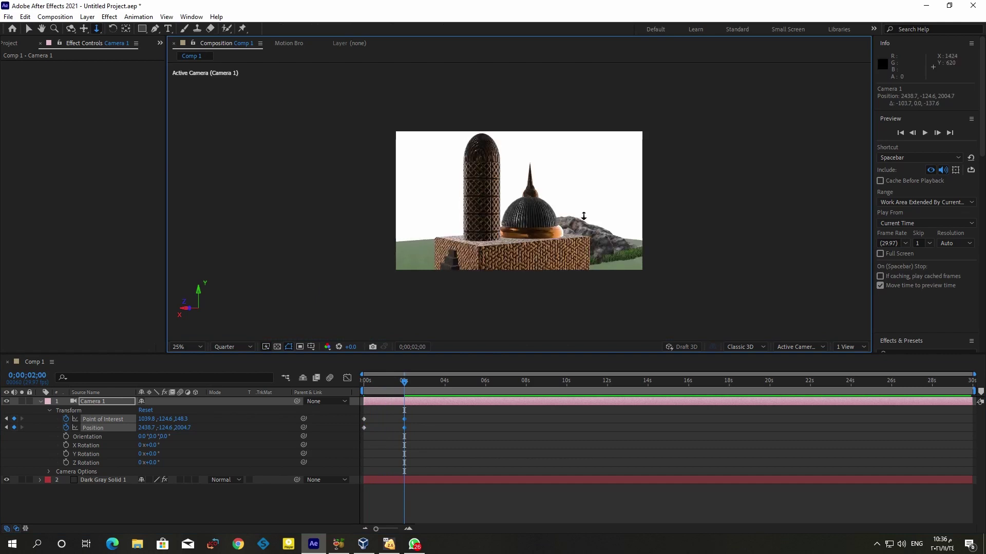
left_click_drag(589, 236, 582, 198)
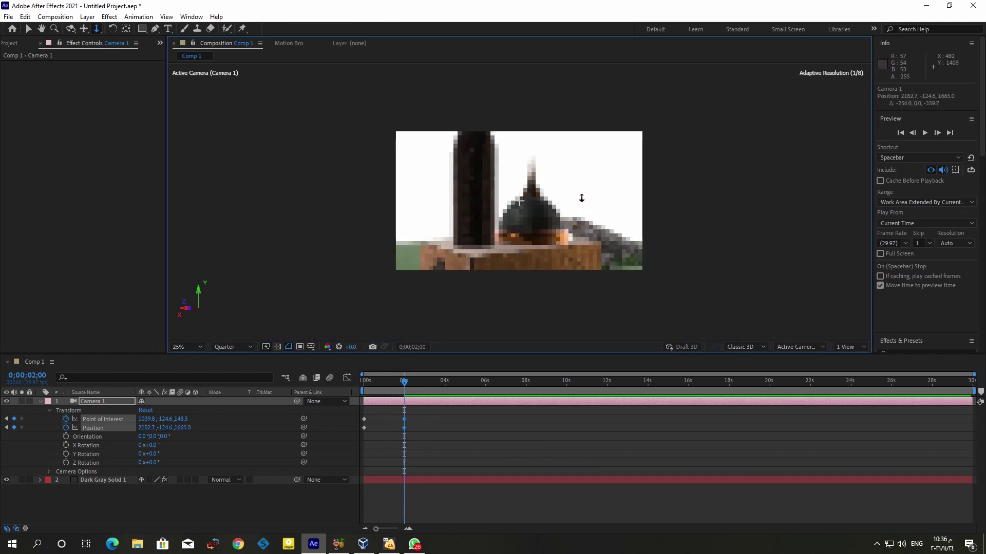
mouse_move(589, 245)
left_mouse_down()
mouse_move(589, 234)
mouse_move(600, 246)
mouse_move(589, 199)
left_mouse_up()
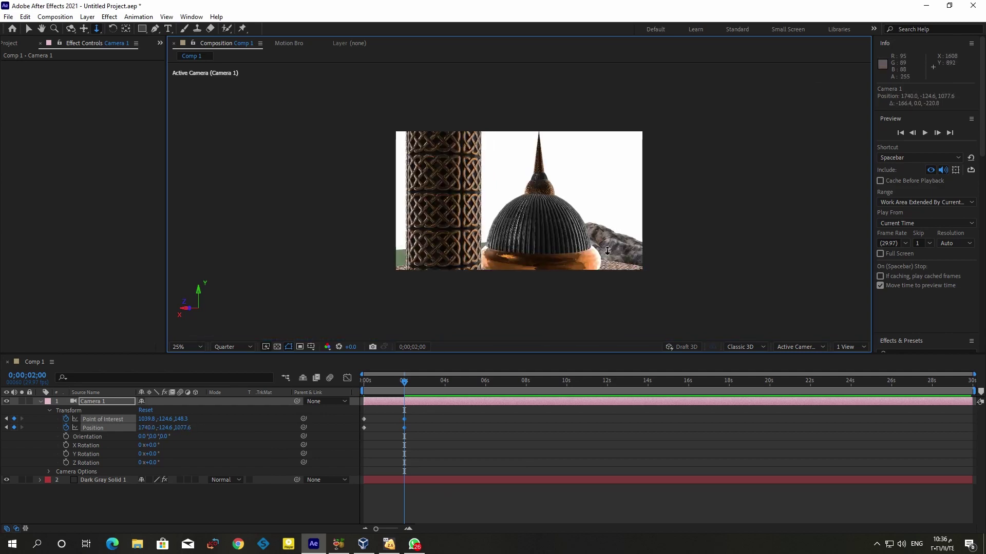
left_click_drag(608, 251, 601, 226)
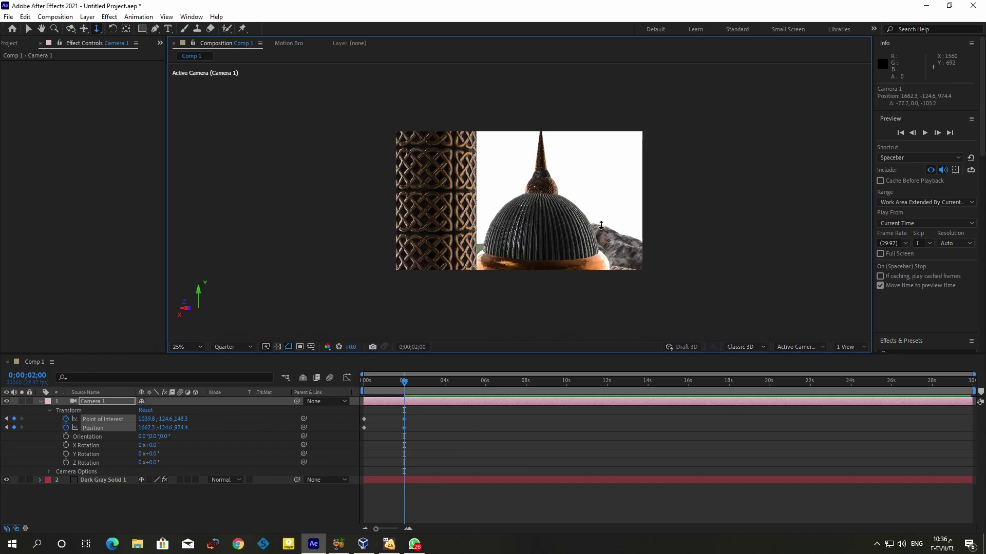
left_click_drag(601, 226, 600, 207)
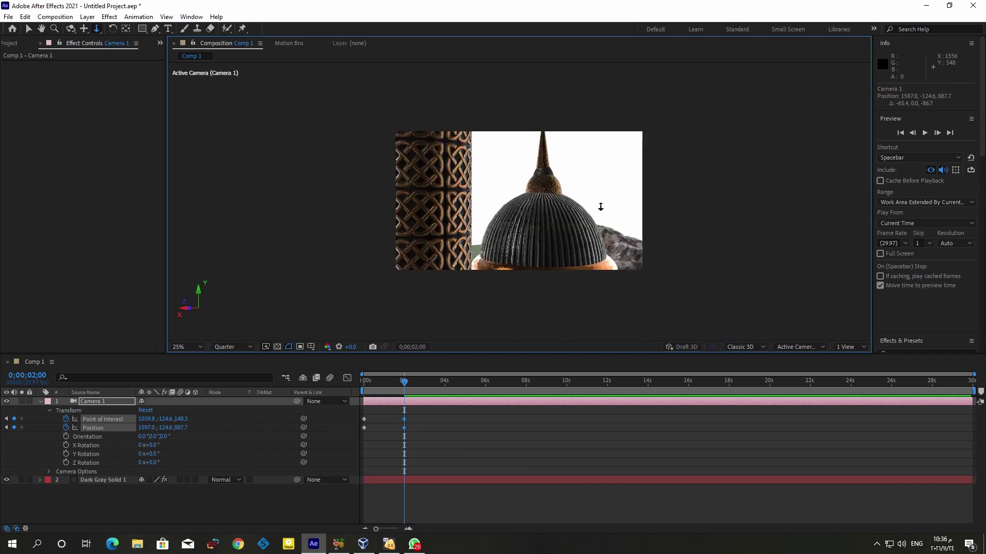
Trim Camera 1's out-point to 2 s and preview the push-in from the start
mouse_move(970, 401)
left_mouse_down()
mouse_move(806, 399)
mouse_move(408, 421)
left_mouse_up()
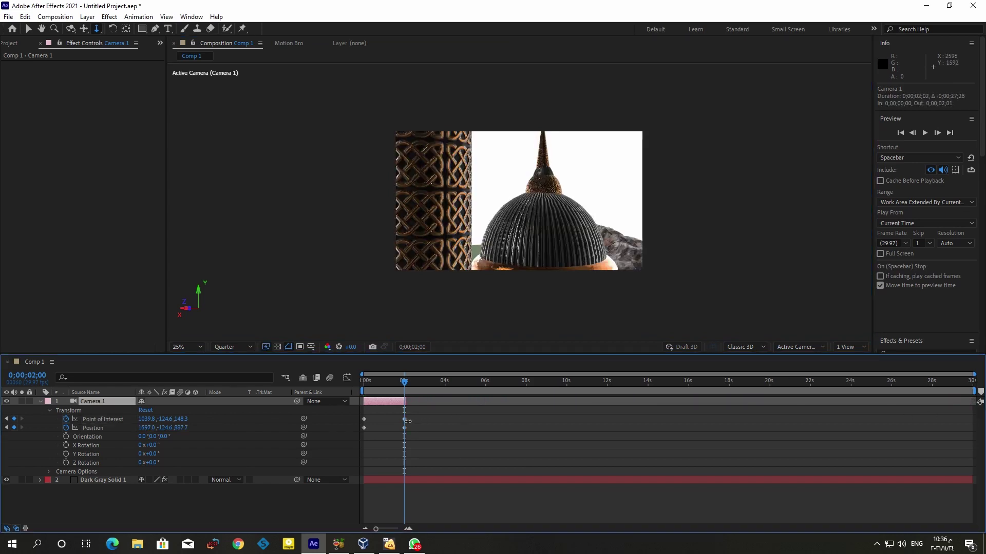
left_click_drag(404, 382, 392, 381)
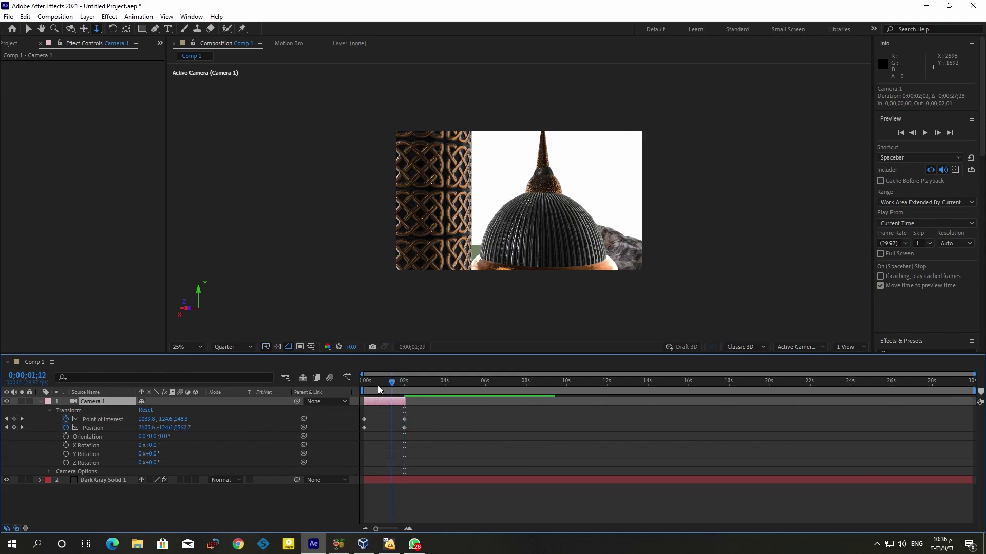
left_click(365, 392)
key("space")
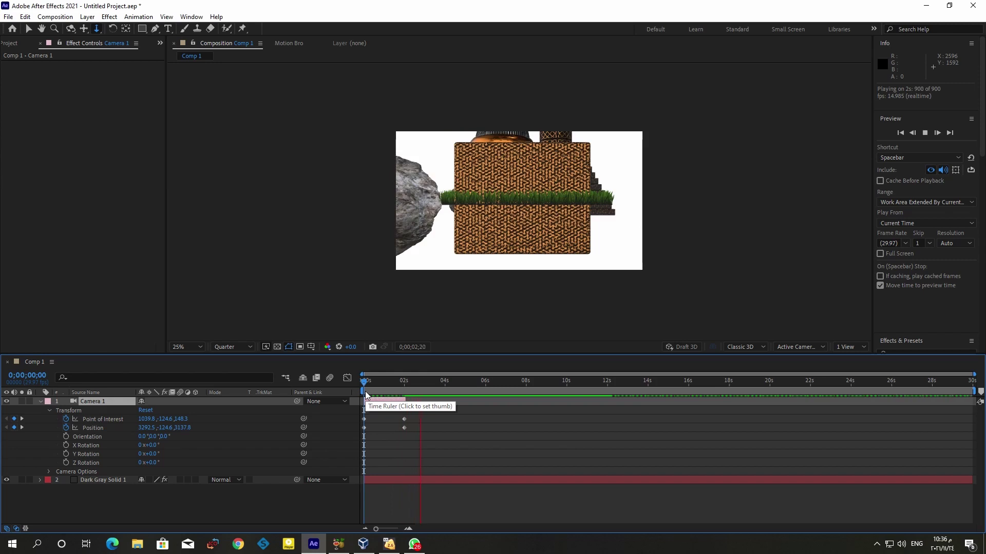
key("space")
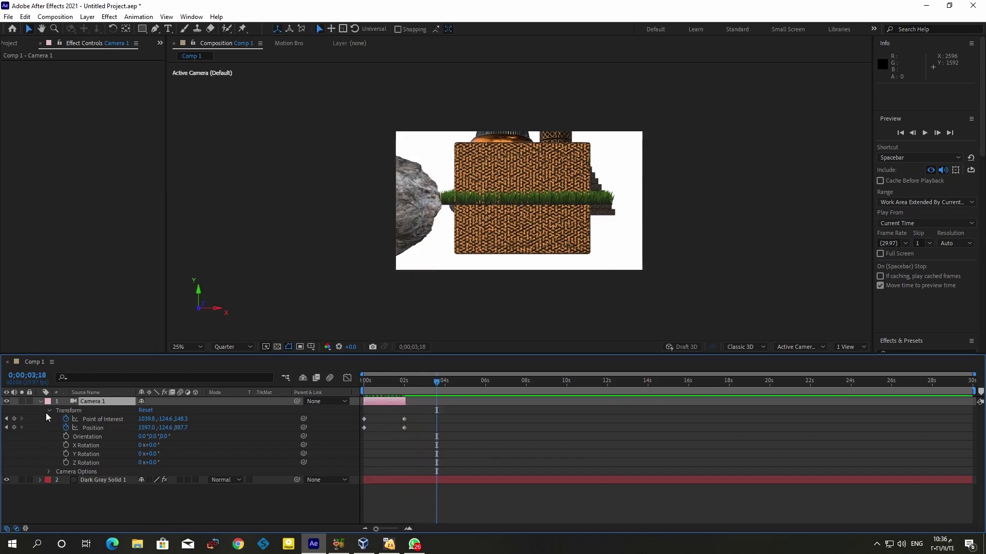
left_click(51, 411)
Add a new camera layer, Camera 2, and make it start at 2 seconds
left_click(39, 401)
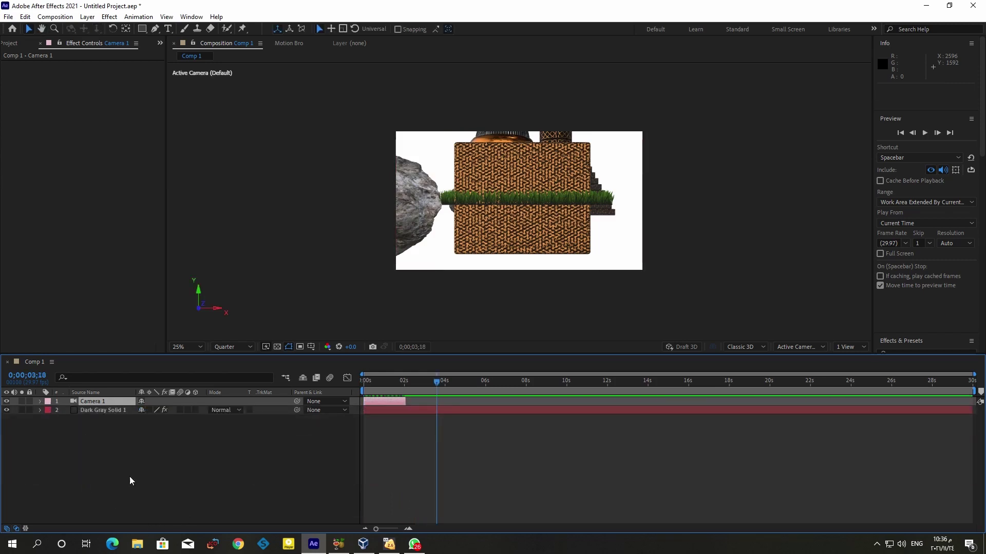
right_click(149, 488)
mouse_move(216, 365)
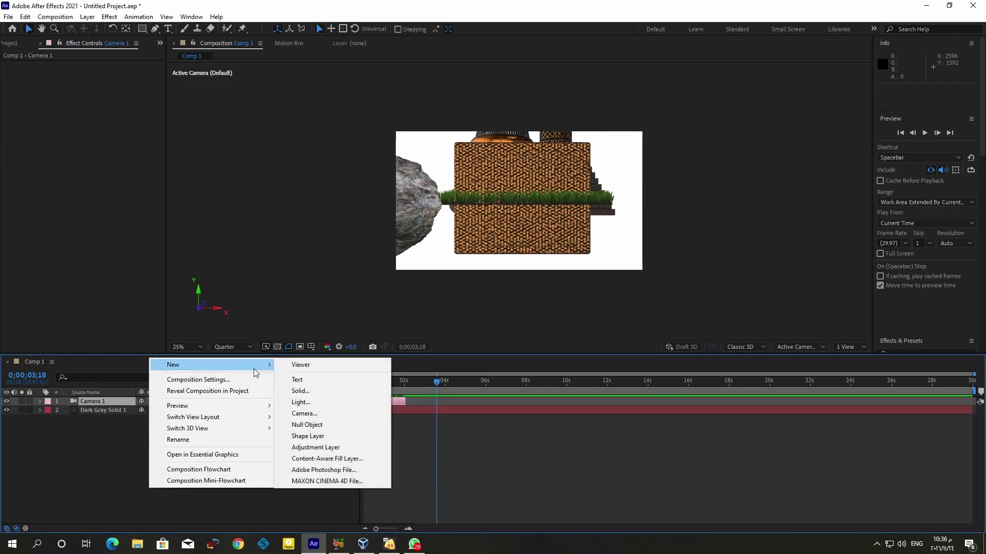
left_click(316, 414)
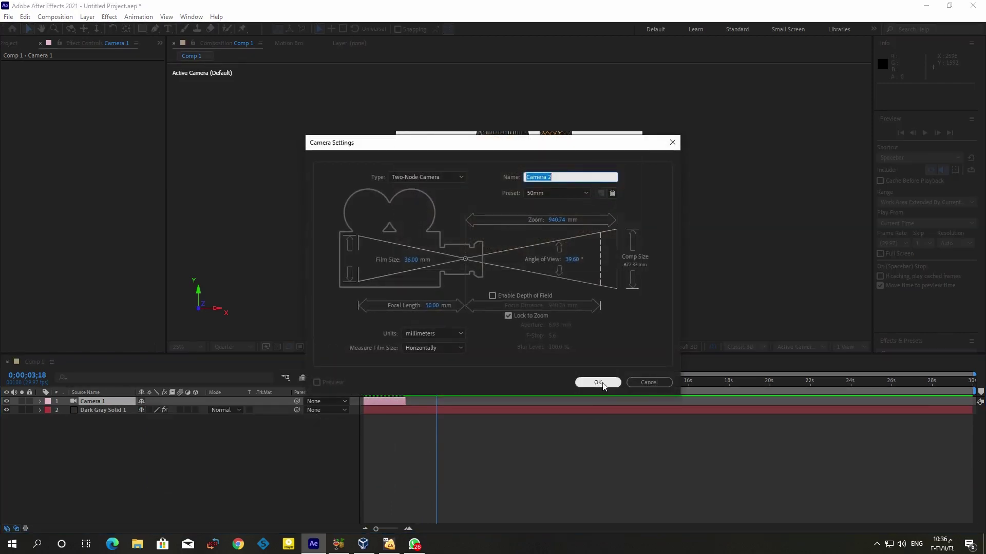
left_click(587, 382)
left_click_drag(401, 404, 441, 408)
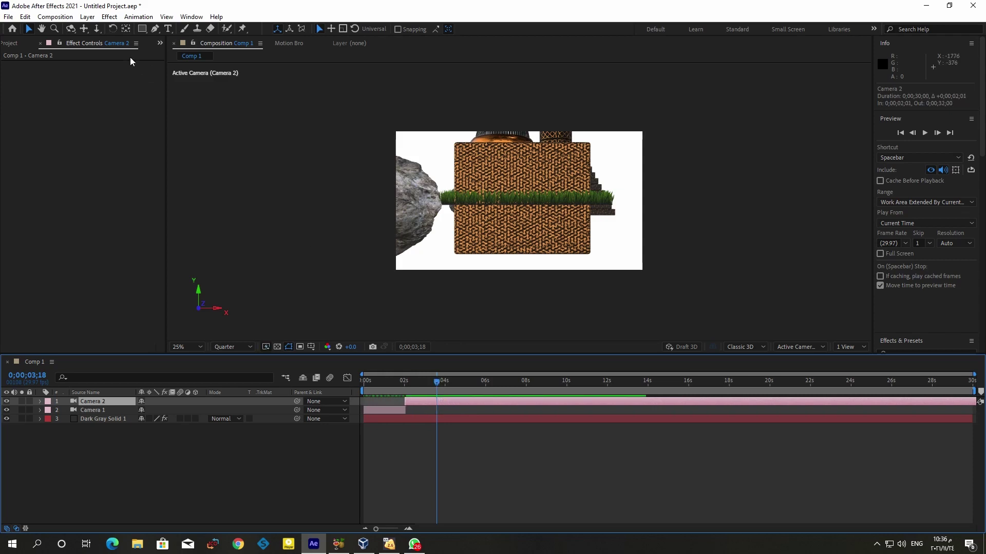
Orbit, pan and dolly Camera 2 to 2405.2, -171.7, -2559.3 facing the stepped side
left_click(70, 28)
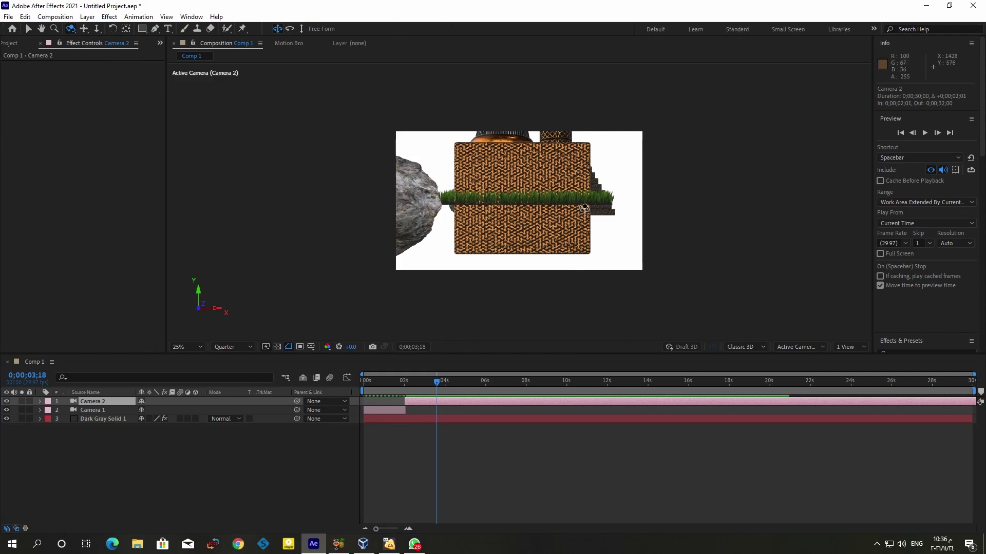
left_click_drag(579, 194, 593, 218)
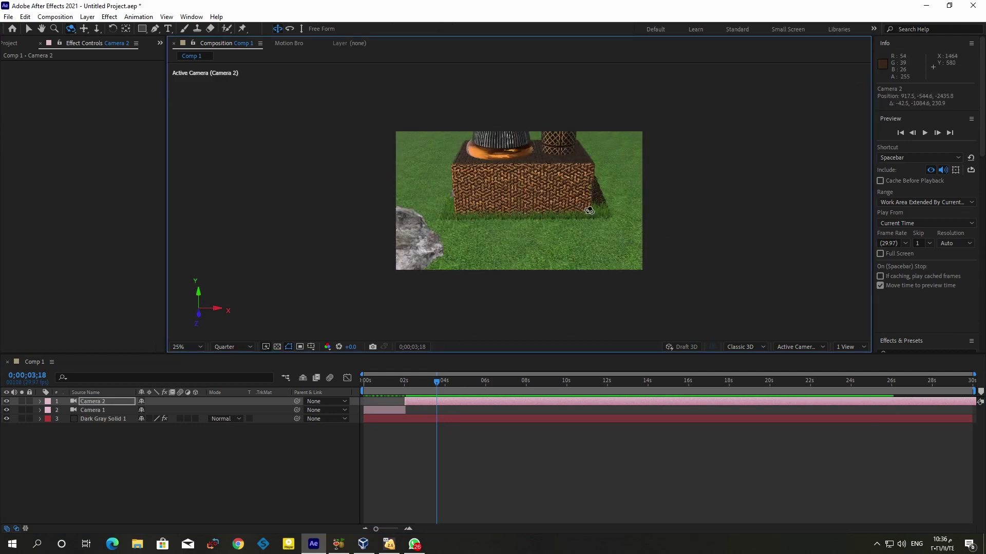
left_click_drag(589, 211, 586, 210)
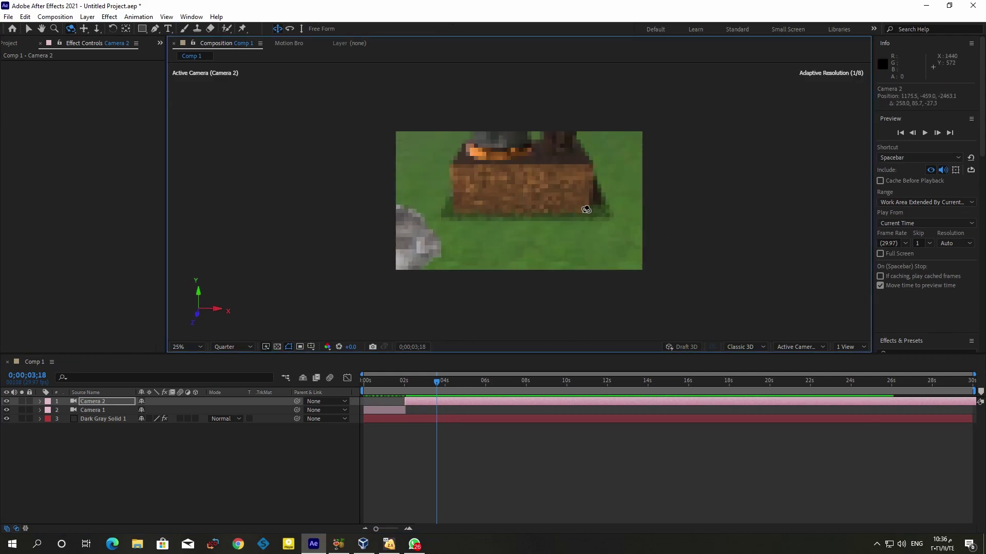
left_click(84, 29)
left_click_drag(530, 198, 531, 212)
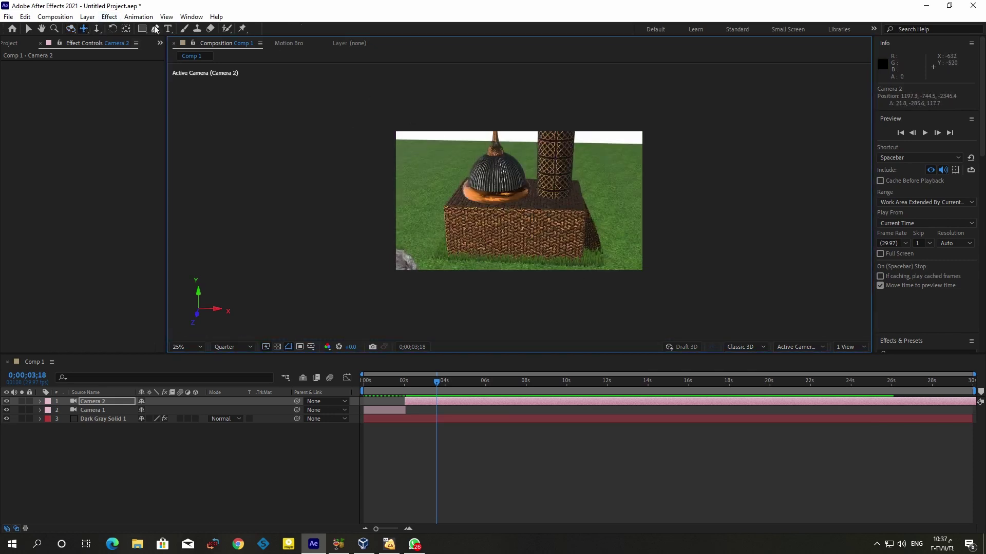
left_click(96, 28)
mouse_move(559, 221)
left_mouse_down()
mouse_move(559, 204)
mouse_move(571, 205)
left_mouse_up()
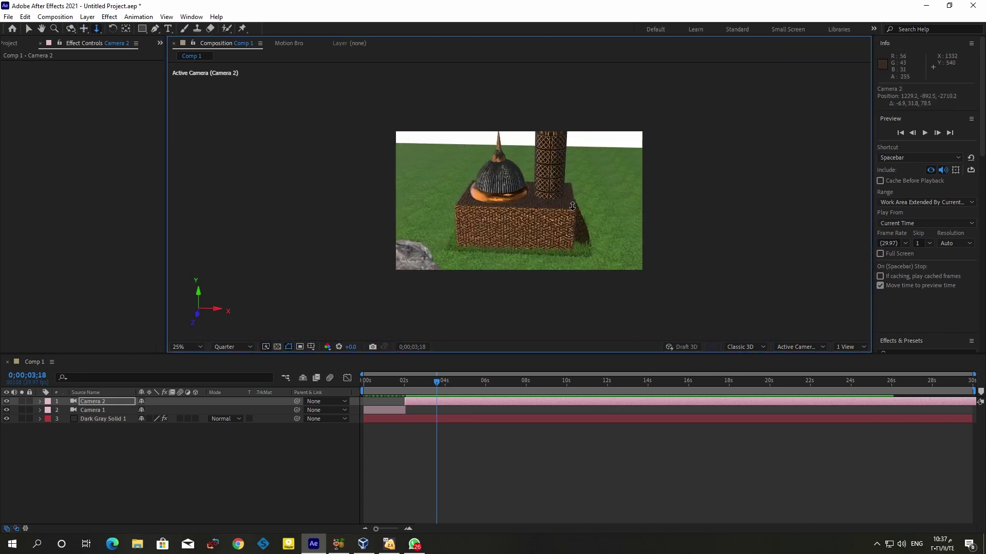
left_click(71, 29)
left_click_drag(574, 210, 563, 206)
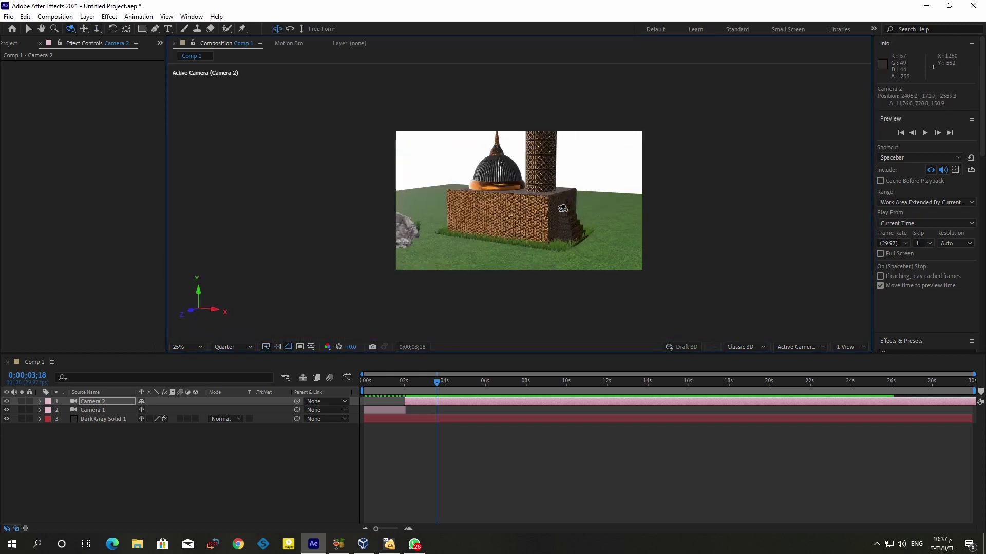
left_click_drag(439, 381, 406, 387)
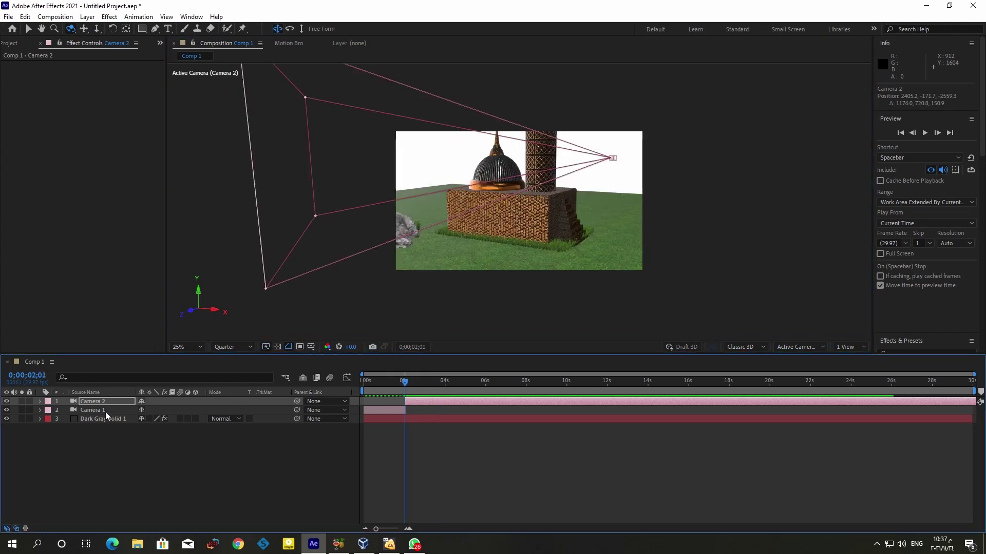
Hide Camera 1, keyframe Camera 2 at 2 s, and orbit it to 1332.4, -792.2, 2973.3 near 4 s
left_click(7, 410)
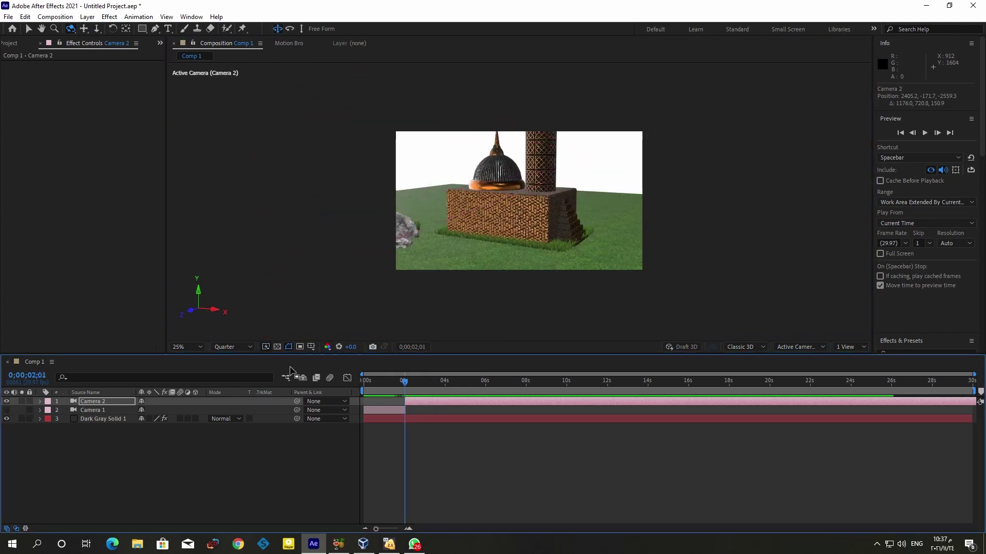
left_click(40, 402)
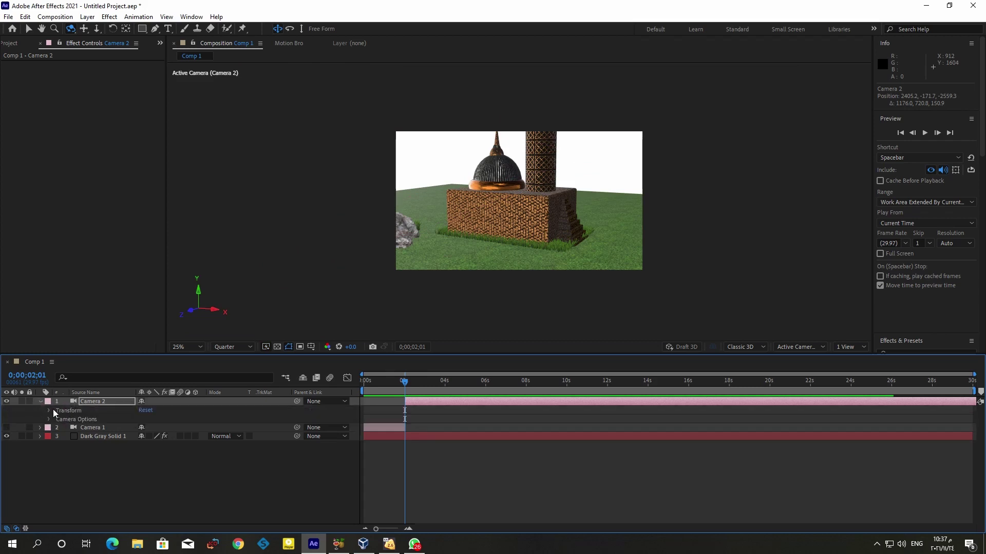
left_click(49, 411)
left_click(66, 420)
left_click(66, 428)
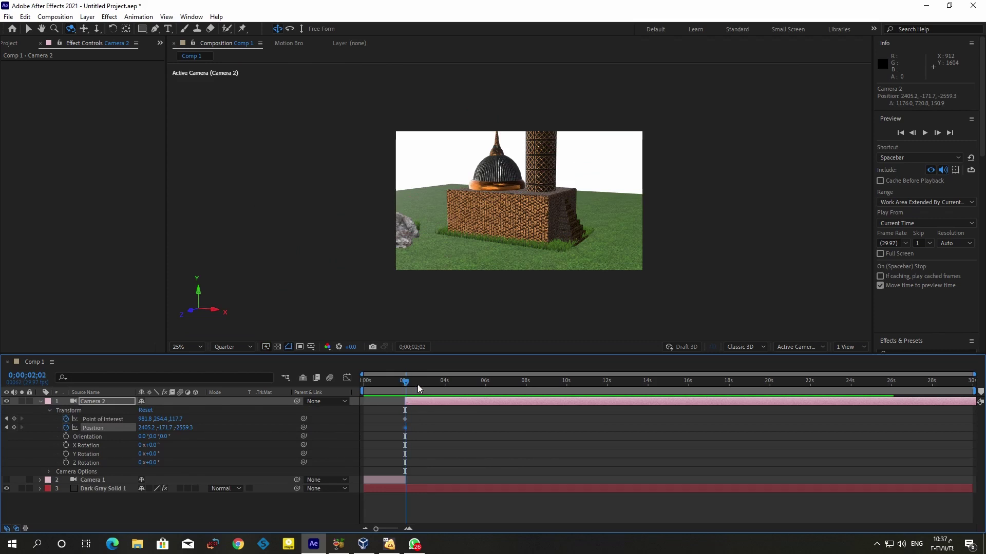
left_click_drag(405, 383, 445, 391)
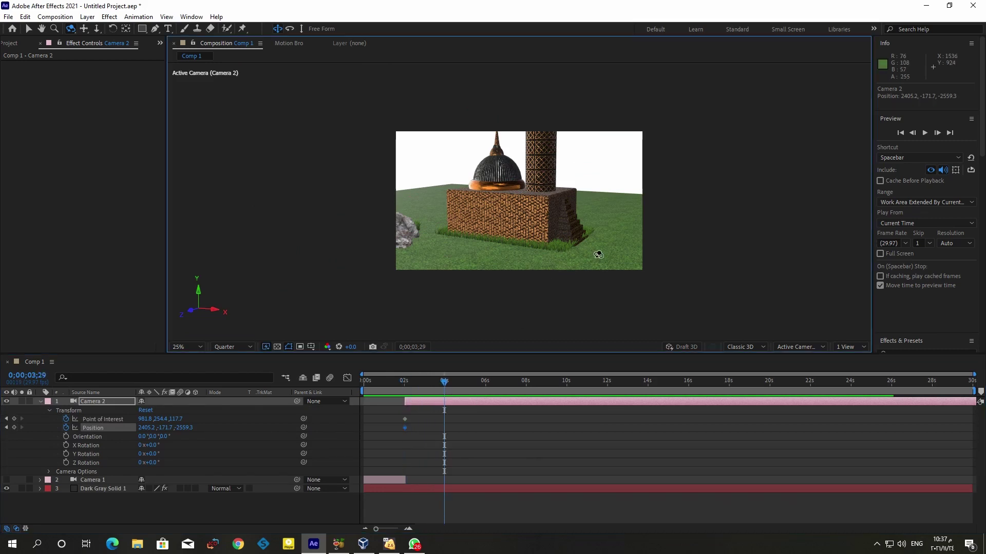
left_click_drag(598, 254, 523, 261)
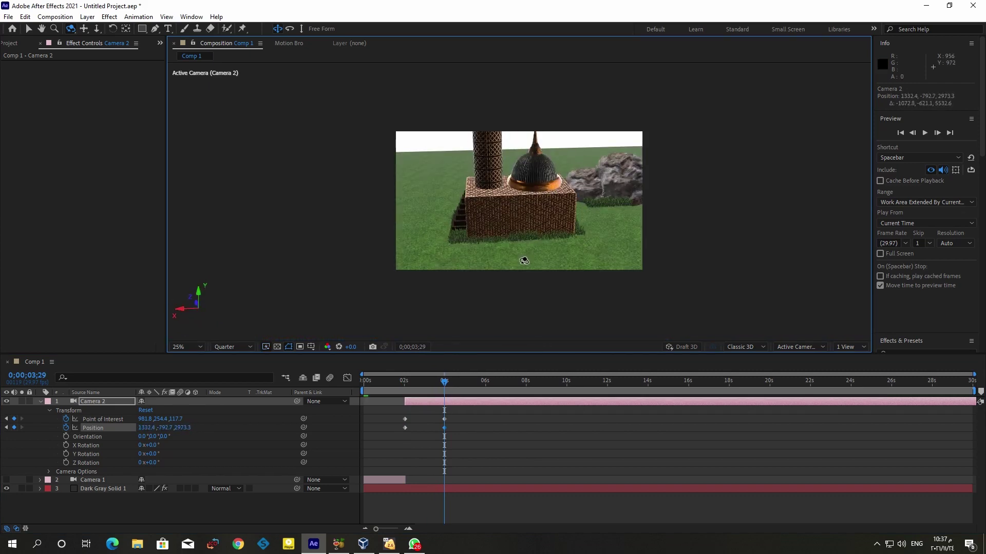
left_click_drag(445, 386, 405, 393)
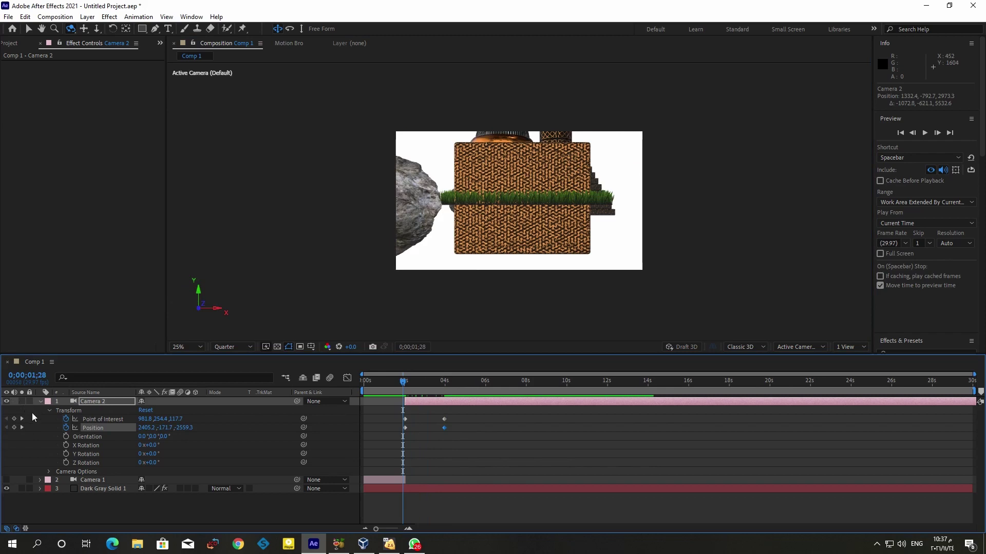
key("ctrl+shift+a")
Collapse Camera 2's properties and make Camera 1 visible again
key("v")
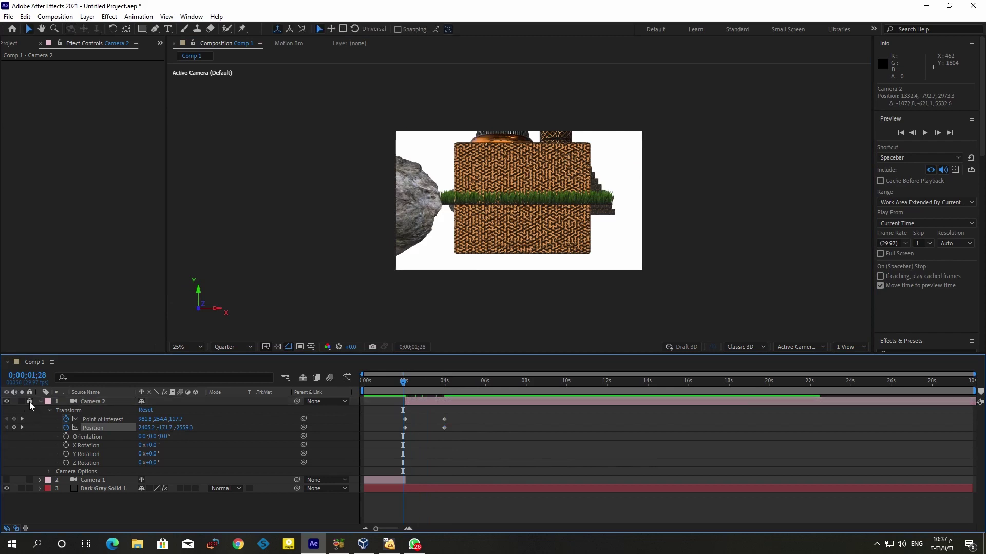
left_click(40, 402)
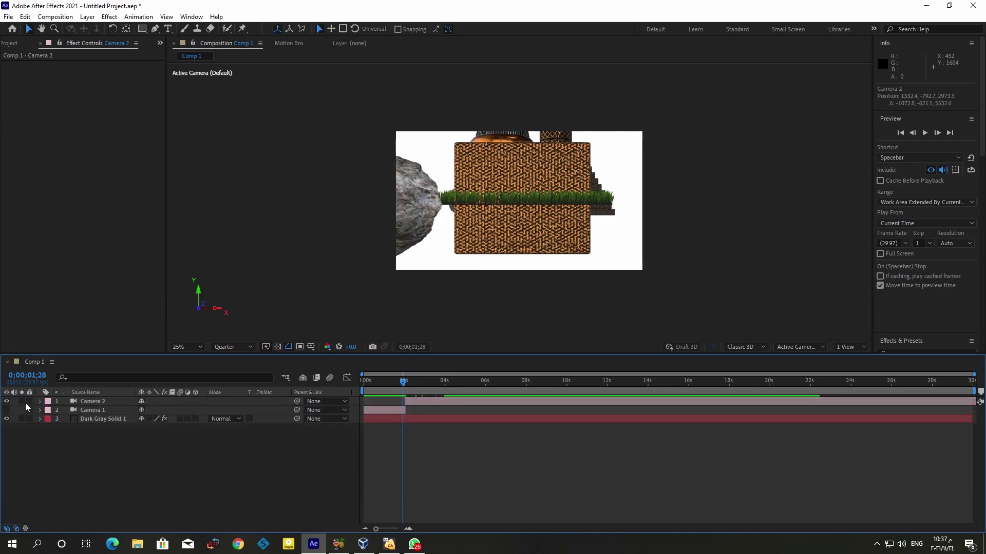
left_click(6, 410)
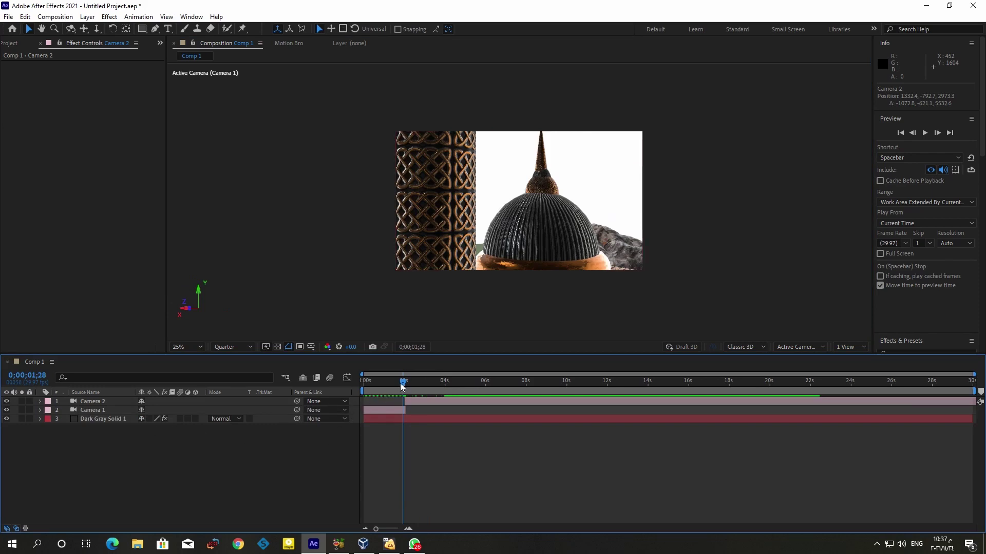
Preview the animation from the start and scrub through the cut to Camera 2 at 2 s
left_click(367, 390)
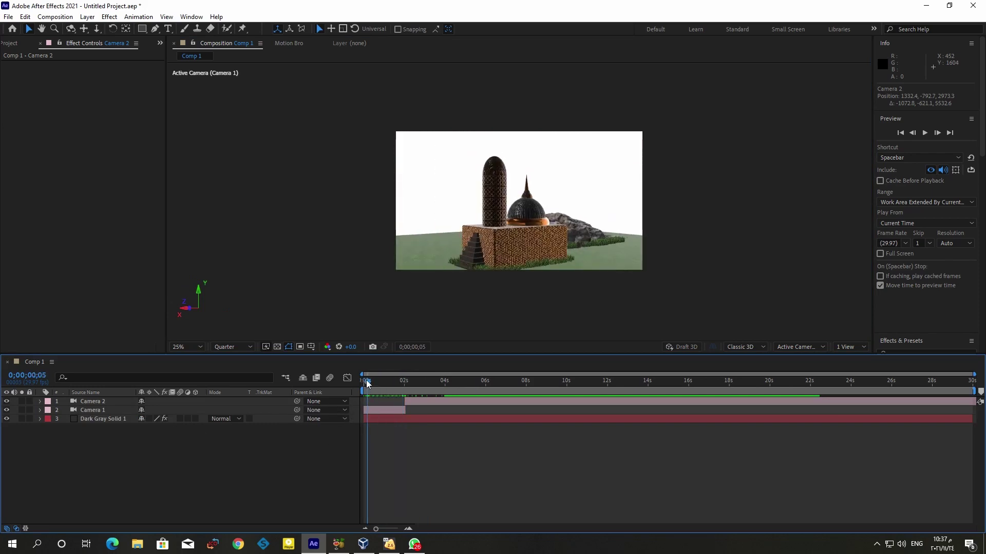
left_click_drag(366, 380, 359, 383)
key("space")
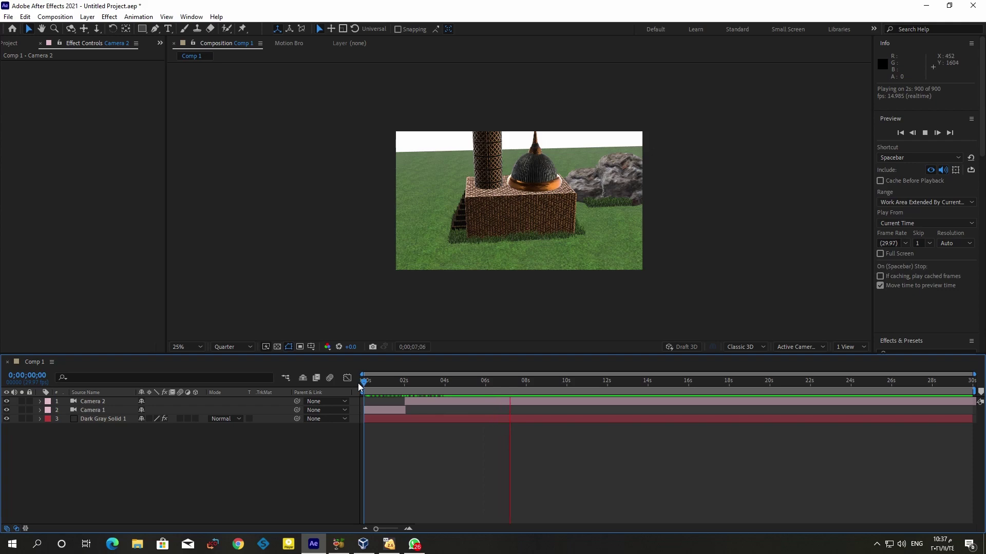
key("space")
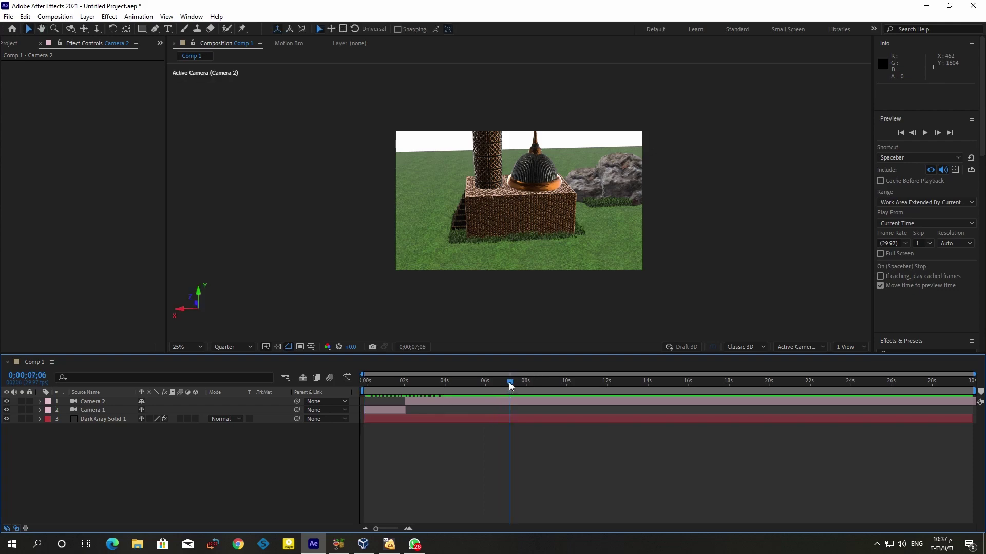
mouse_move(510, 382)
left_mouse_down()
mouse_move(374, 396)
mouse_move(405, 399)
left_mouse_up()
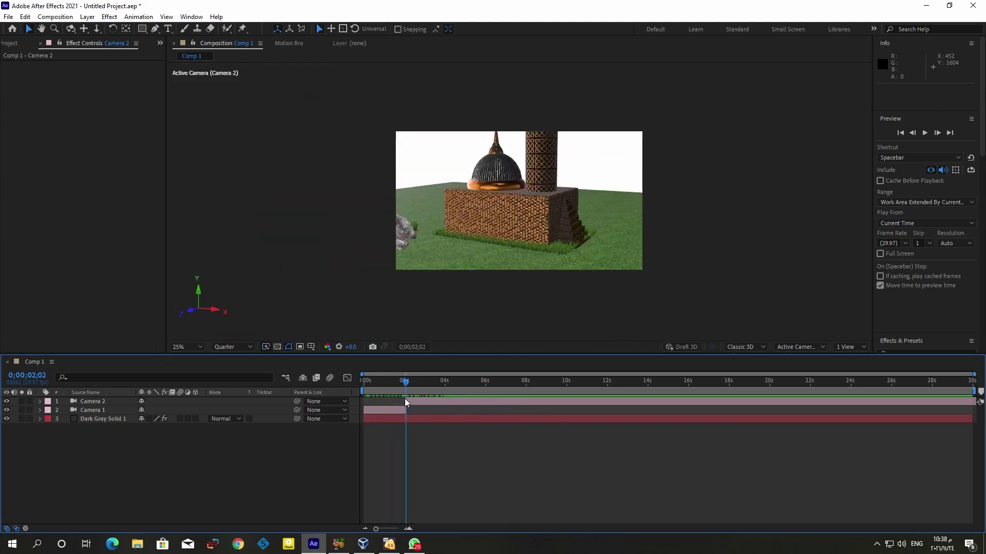
left_click_drag(405, 399, 447, 400)
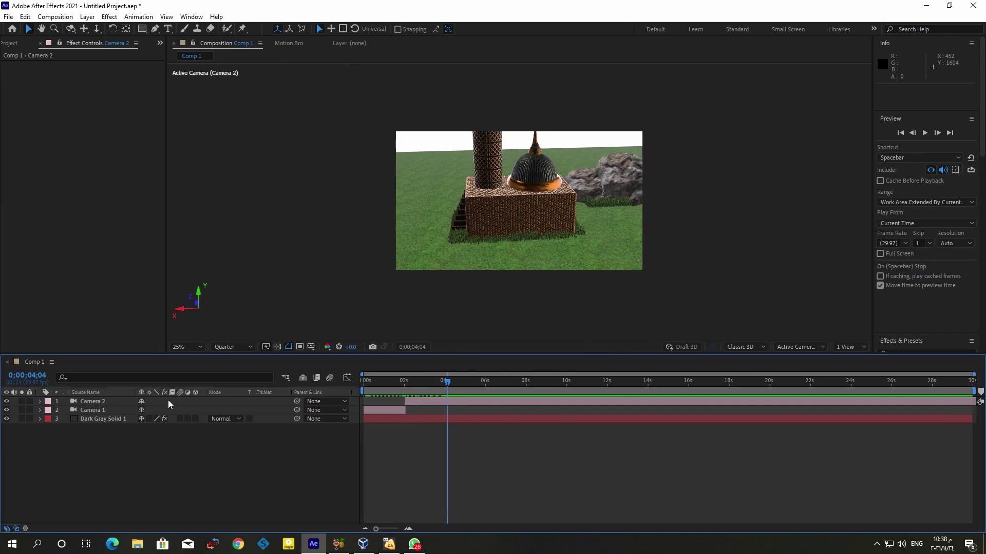
Slide Camera 2's layer to start at 2;02 and trim its out point to 4;12
left_click(92, 405)
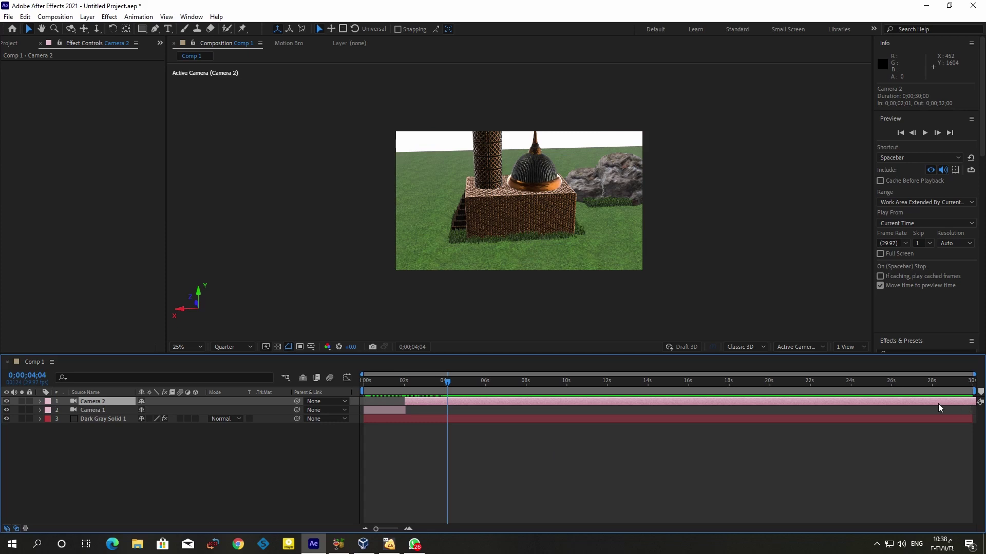
left_click_drag(938, 404, 945, 402)
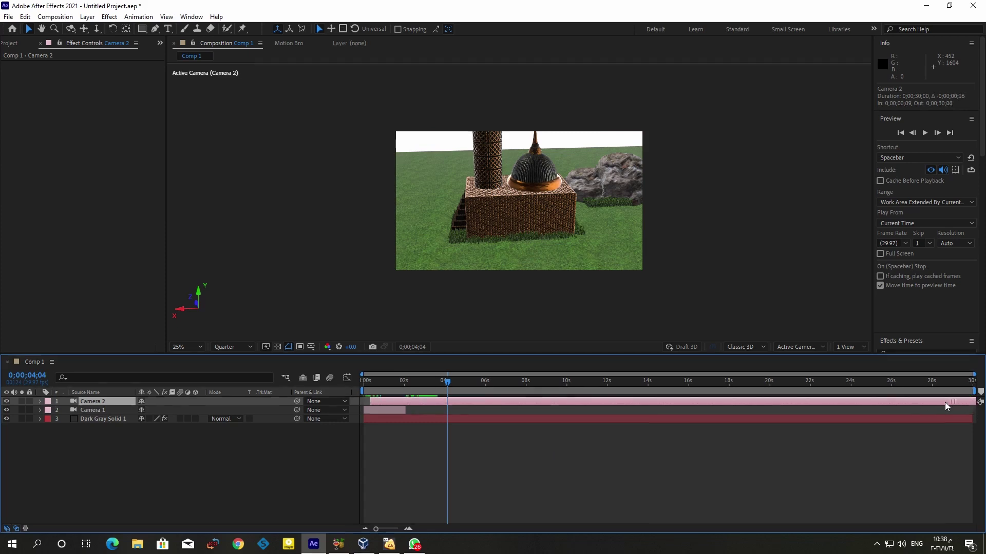
mouse_move(945, 402)
left_mouse_down()
mouse_move(516, 408)
mouse_move(592, 406)
mouse_move(550, 408)
left_mouse_up()
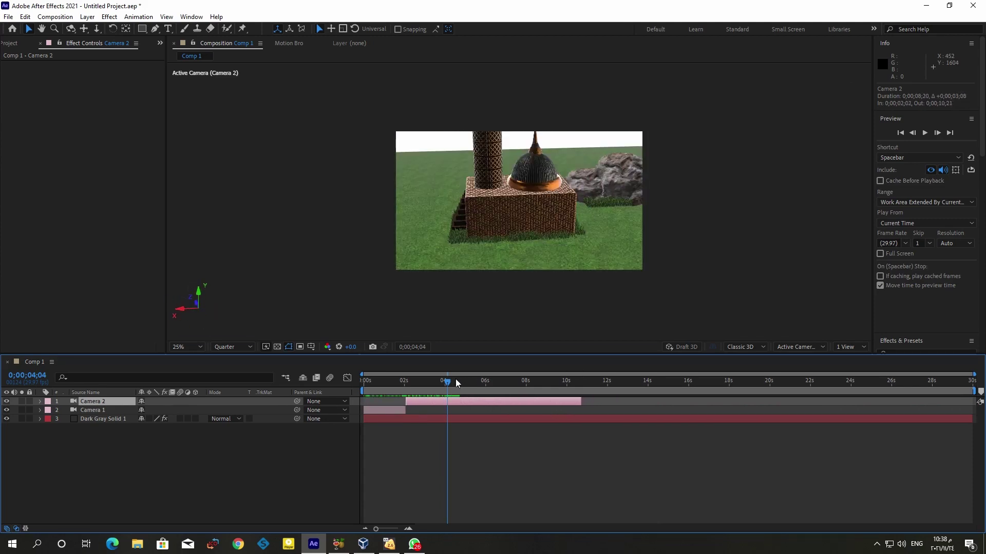
mouse_move(447, 383)
left_mouse_down()
mouse_move(417, 391)
mouse_move(453, 387)
left_mouse_up()
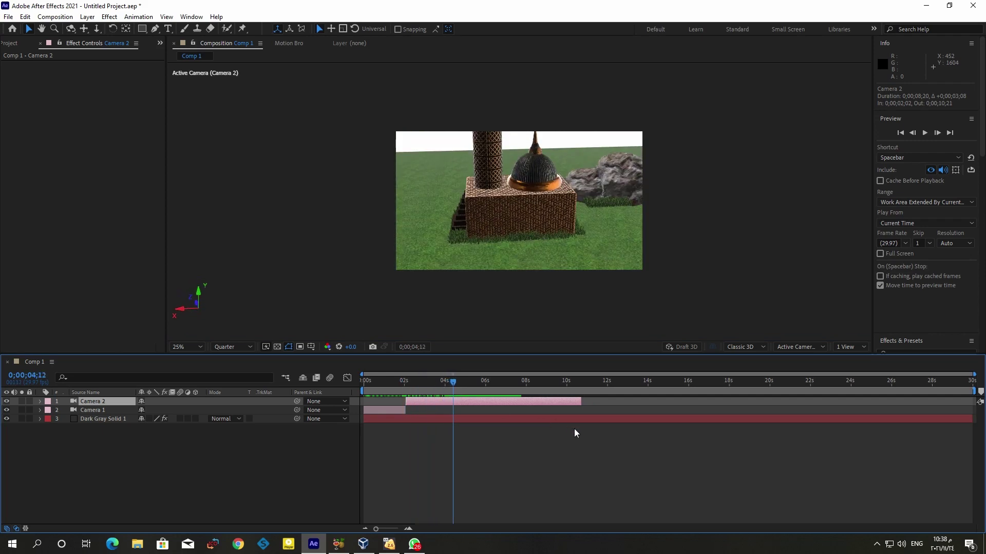
left_click_drag(580, 403, 460, 406)
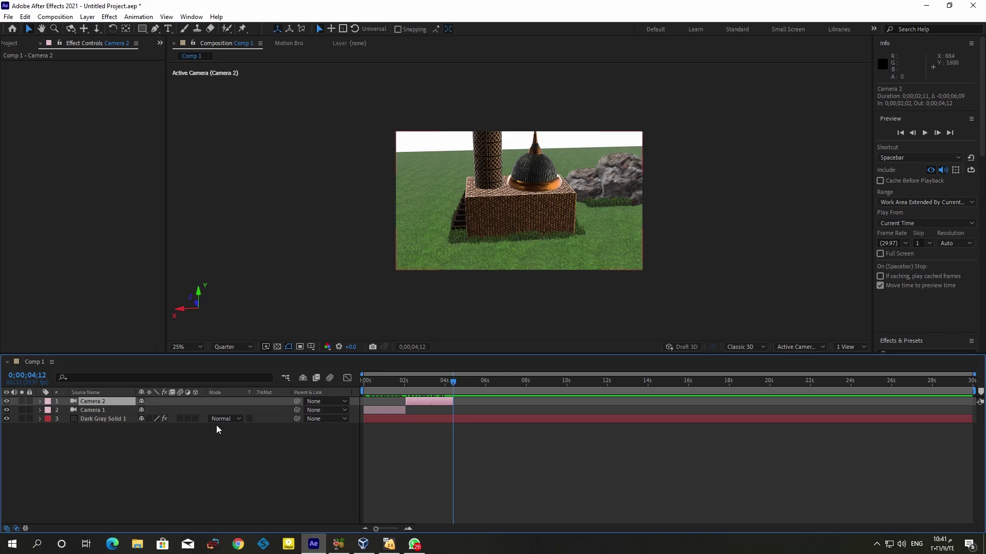
Add a new Camera 3 layer and slide it to run from 4;13 to 10;15
right_click(121, 463)
mouse_move(199, 342)
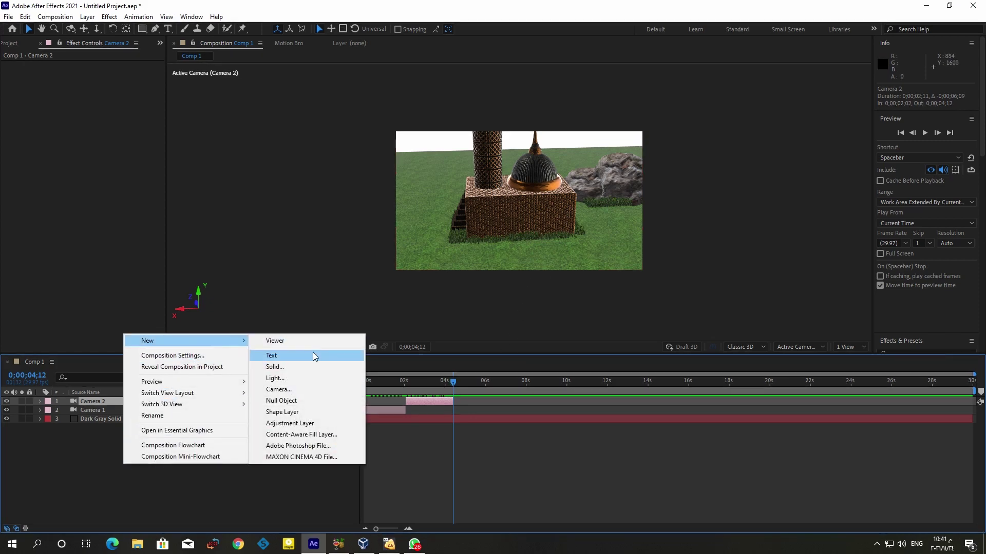
left_click(315, 392)
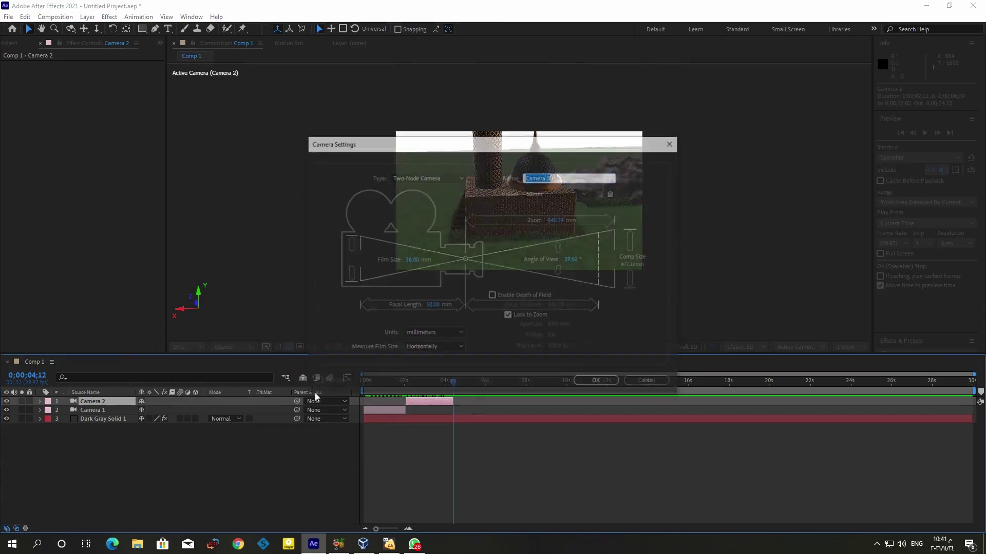
left_click(598, 383)
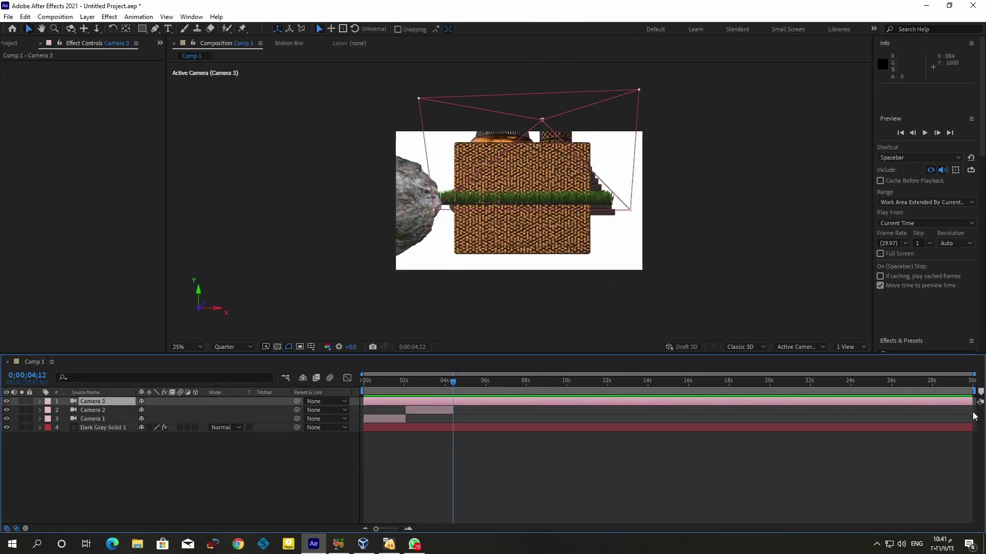
mouse_move(974, 402)
left_mouse_down()
mouse_move(486, 404)
mouse_move(556, 400)
left_mouse_up()
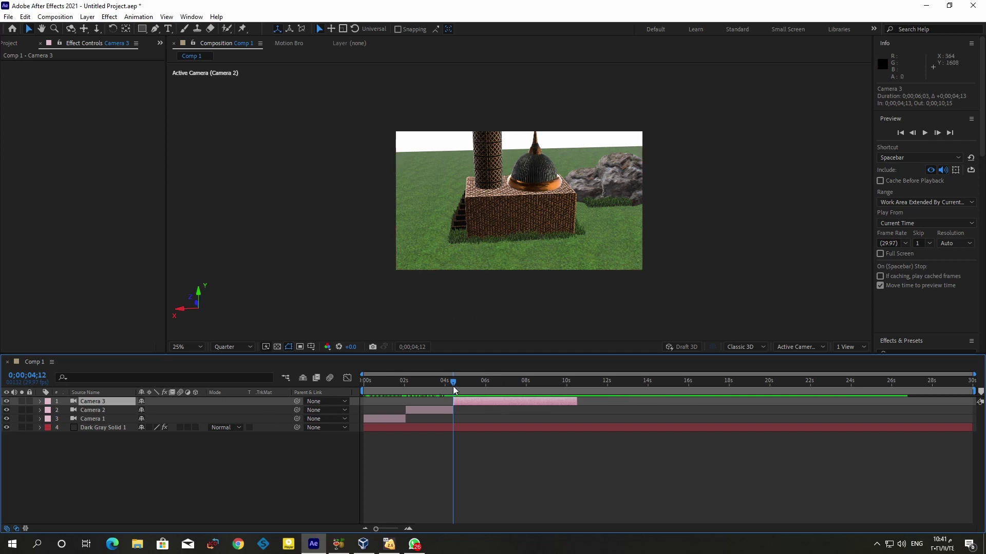
Pan Camera 3 to frame the domed building head-on above the lawn, at 976.0, 268.0, -2666.7
left_click_drag(454, 383, 457, 383)
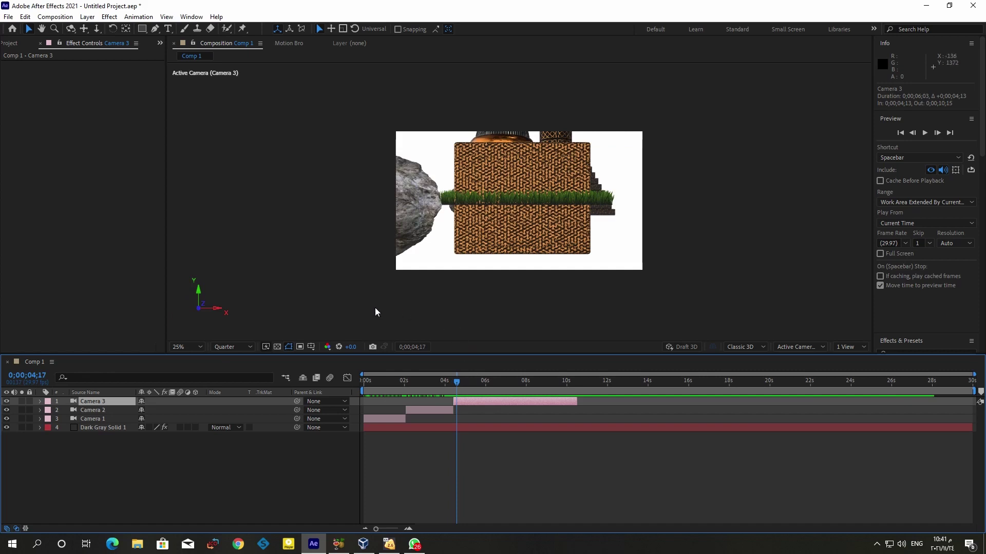
left_click(84, 28)
left_click_drag(527, 192, 525, 233)
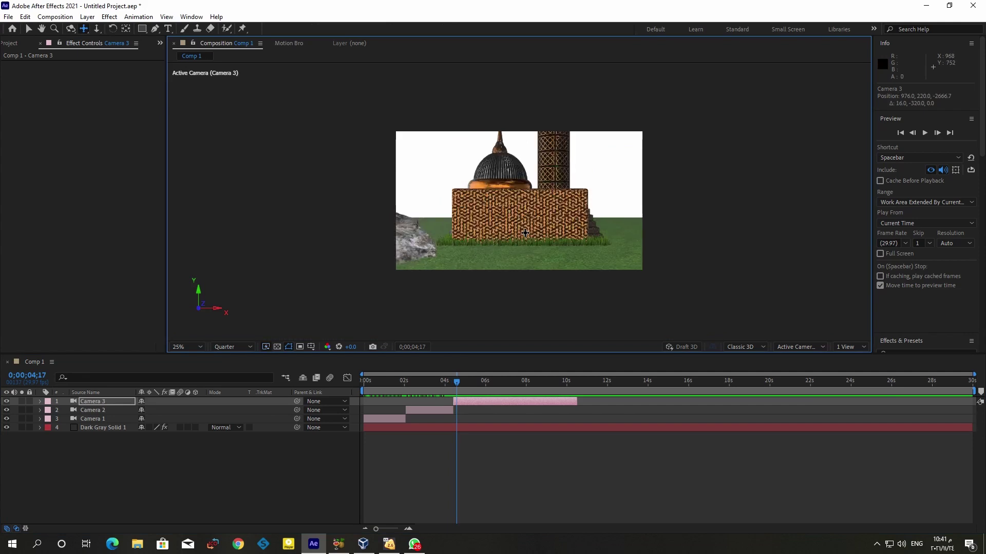
left_click_drag(529, 234, 530, 227)
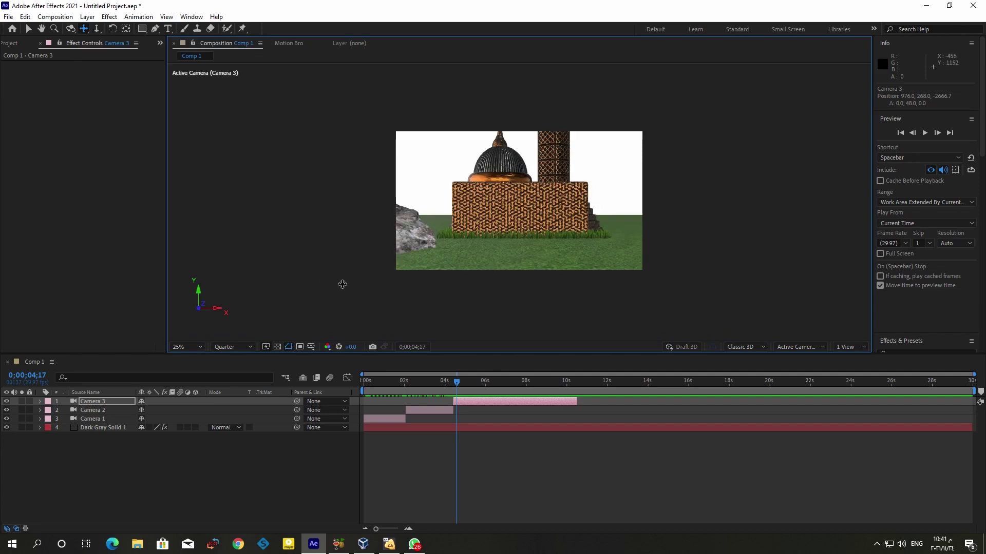
left_click_drag(458, 384, 459, 388)
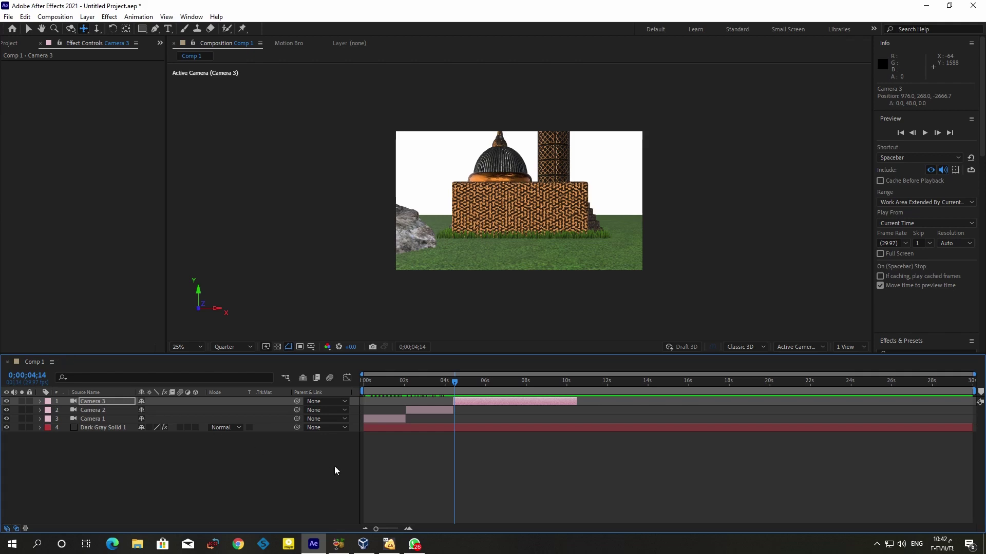
Set Camera 3's Point of Interest and Position keyframes at 4;14 and advance the playhead
left_click(40, 401)
left_click(50, 411)
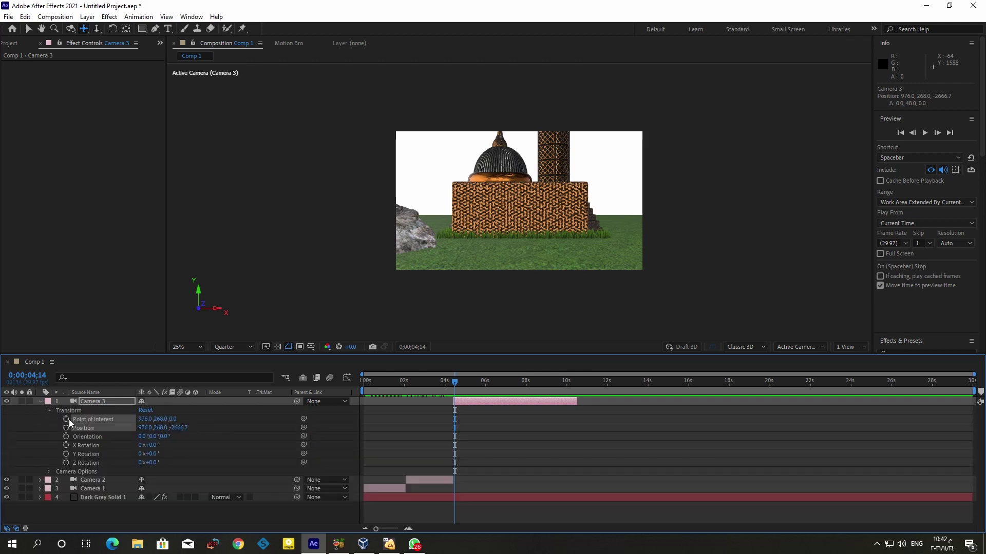
left_click(66, 419)
left_click_drag(456, 383, 528, 386)
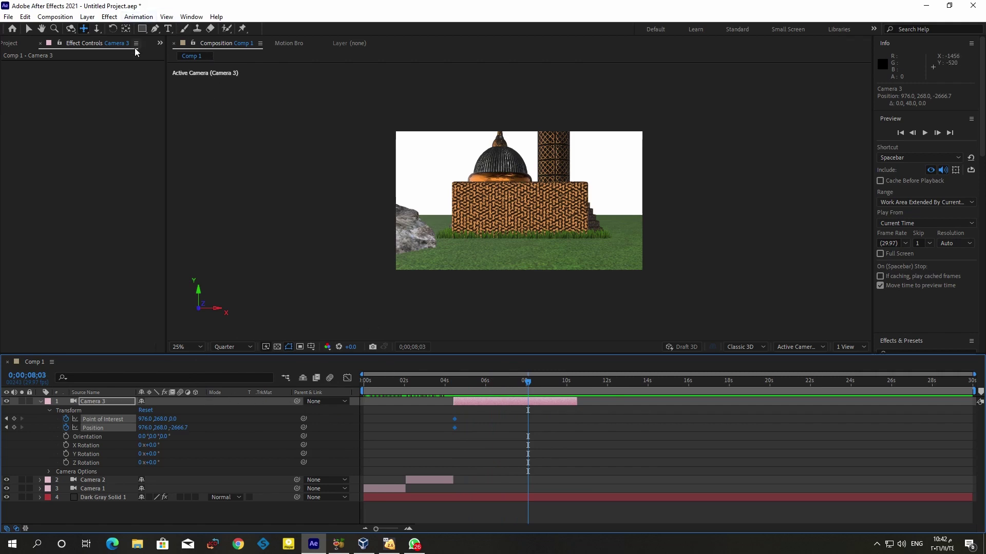
At 8;03, push and orbit Camera 3 to a high view over the dome at 333.4, -906.0, 1765.5
left_click(98, 28)
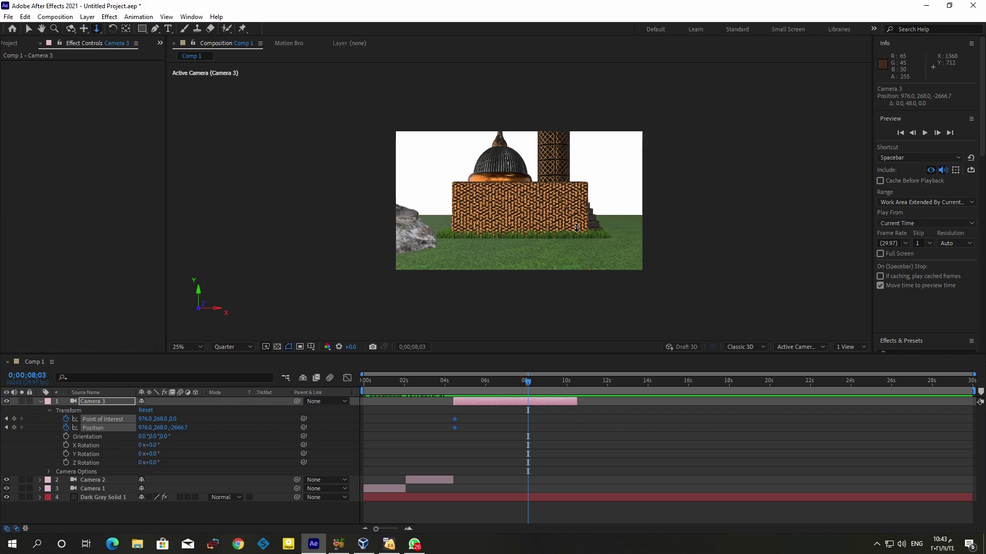
left_click_drag(576, 227, 575, 209)
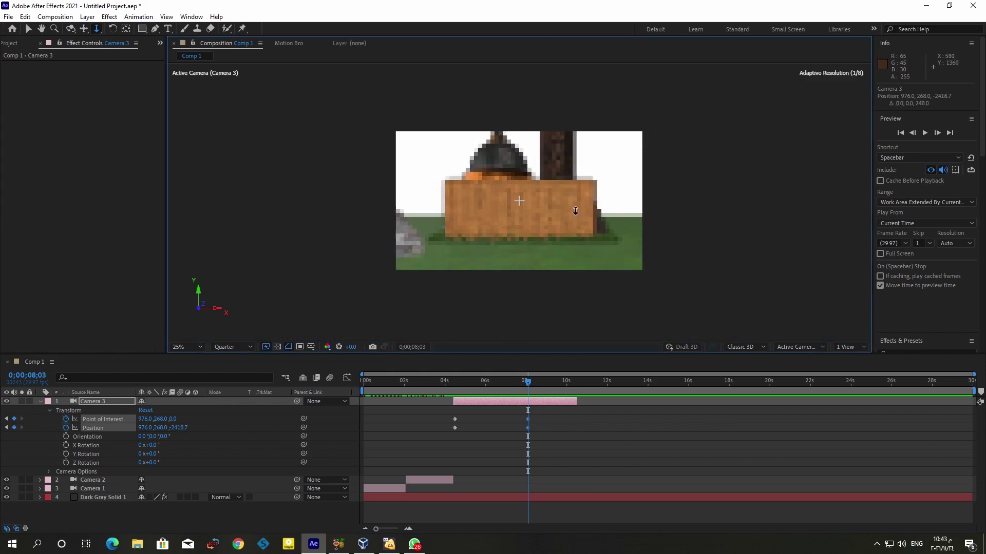
left_click(72, 32)
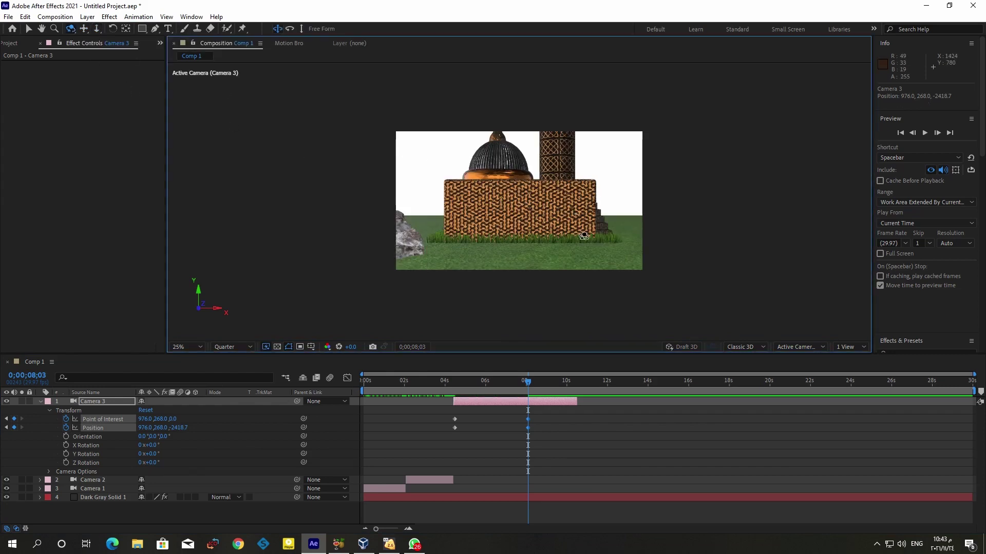
left_click_drag(583, 237, 543, 236)
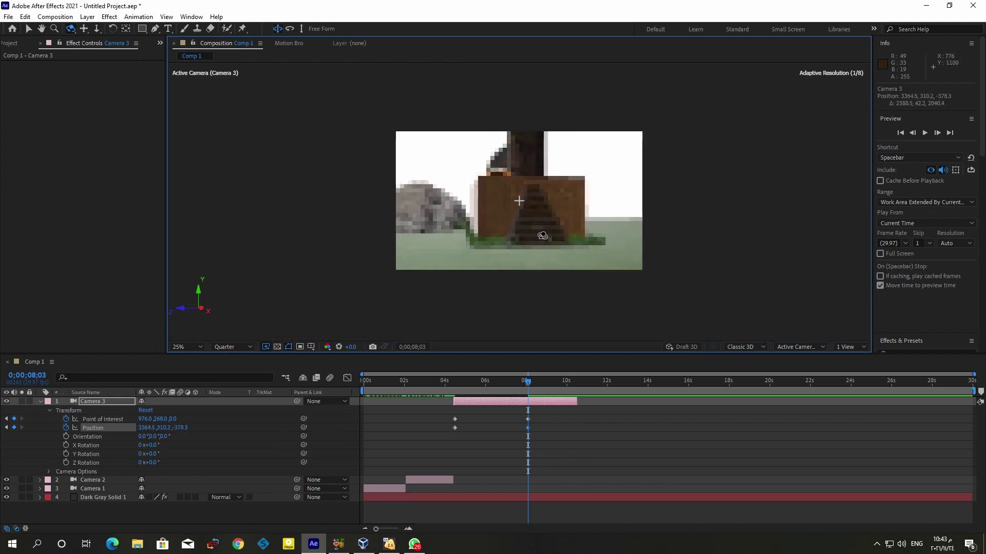
left_click_drag(543, 236, 494, 257)
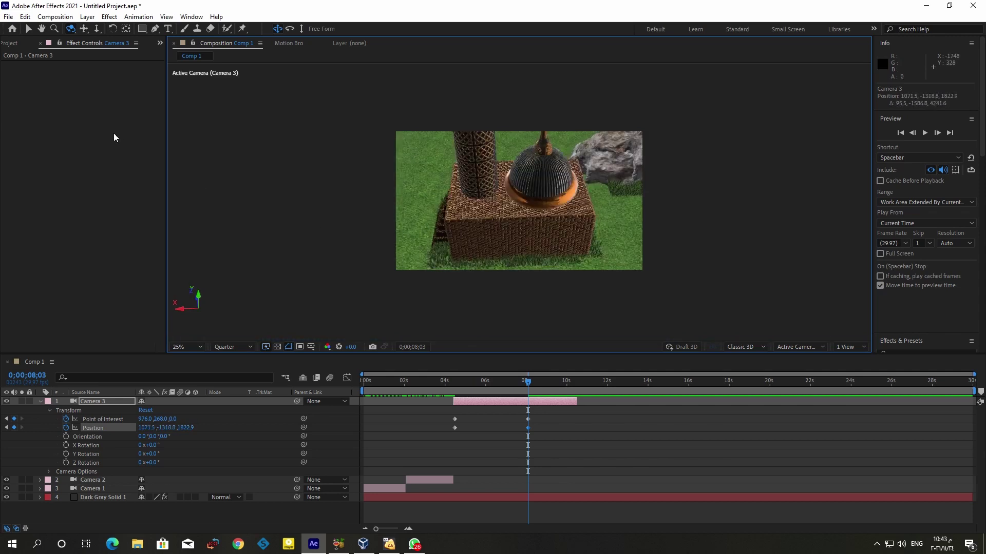
left_click(96, 32)
left_click_drag(602, 252, 592, 198)
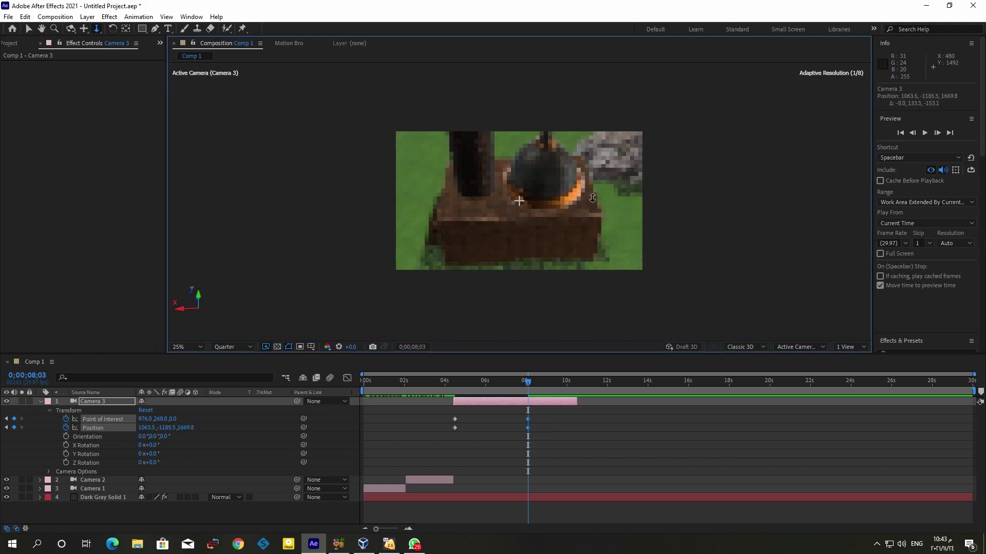
left_click(71, 28)
mouse_move(529, 174)
left_mouse_down()
mouse_move(553, 170)
mouse_move(534, 172)
left_mouse_up()
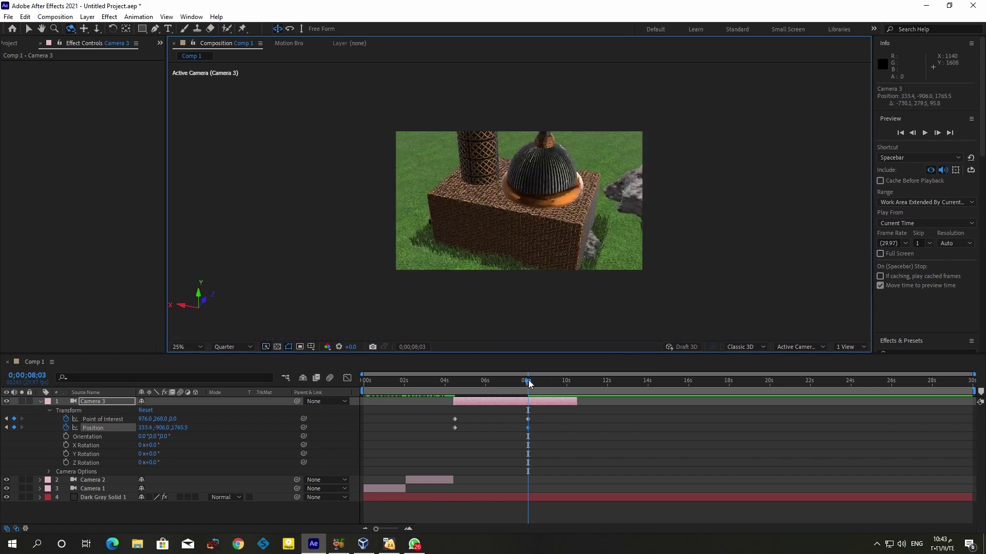
Scrub back to review Camera 3's move and collapse its Transform properties
mouse_move(528, 380)
left_mouse_down()
mouse_move(453, 381)
mouse_move(523, 381)
left_mouse_up()
left_click_drag(488, 381, 457, 385)
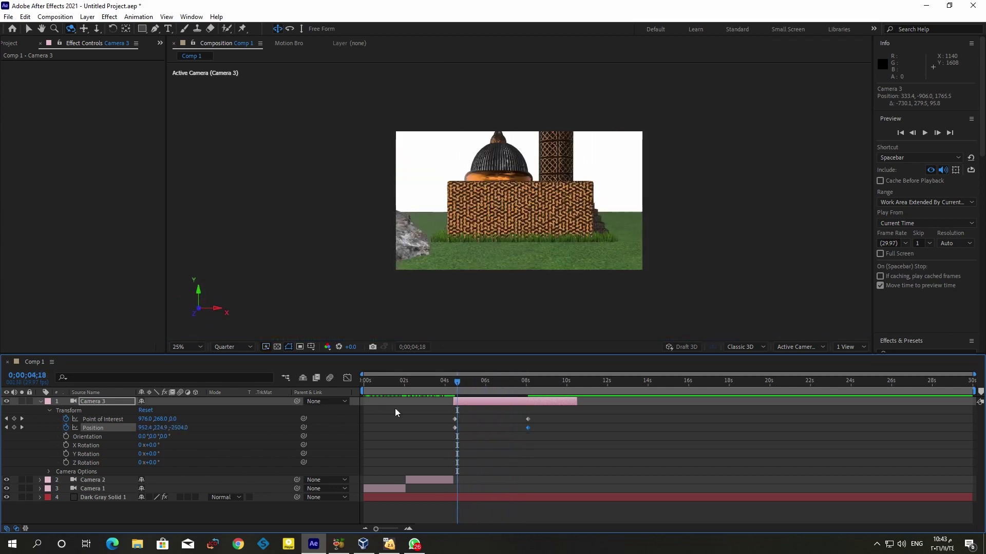
left_click(38, 402)
left_click_drag(459, 385, 363, 394)
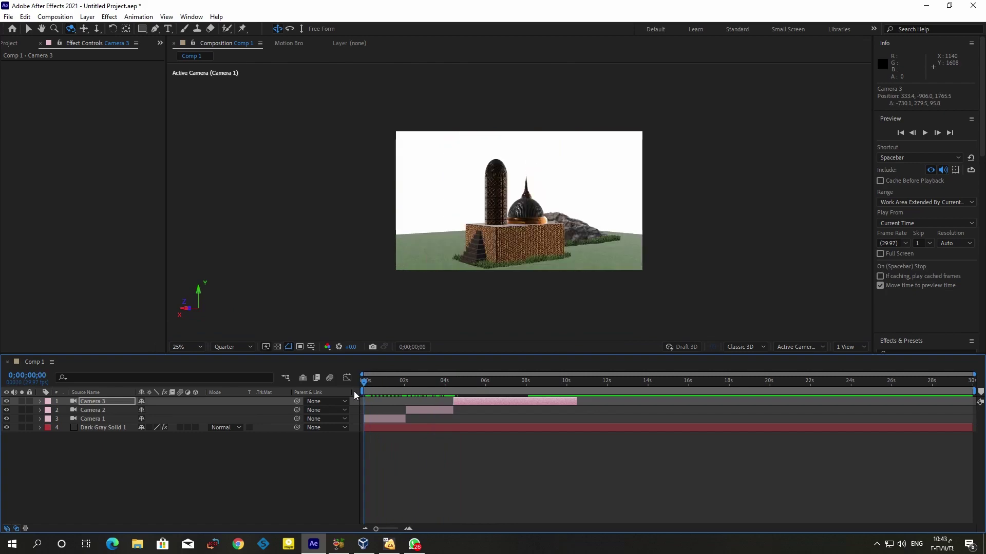
Preview the animation, then extend Camera 3's out point to 29;29, the end of Comp 1
key("space")
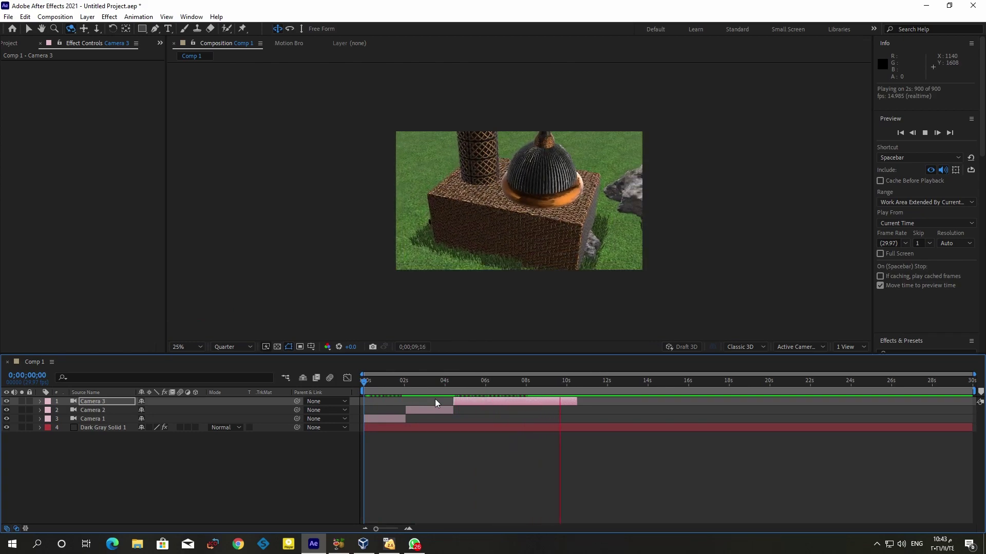
key("space")
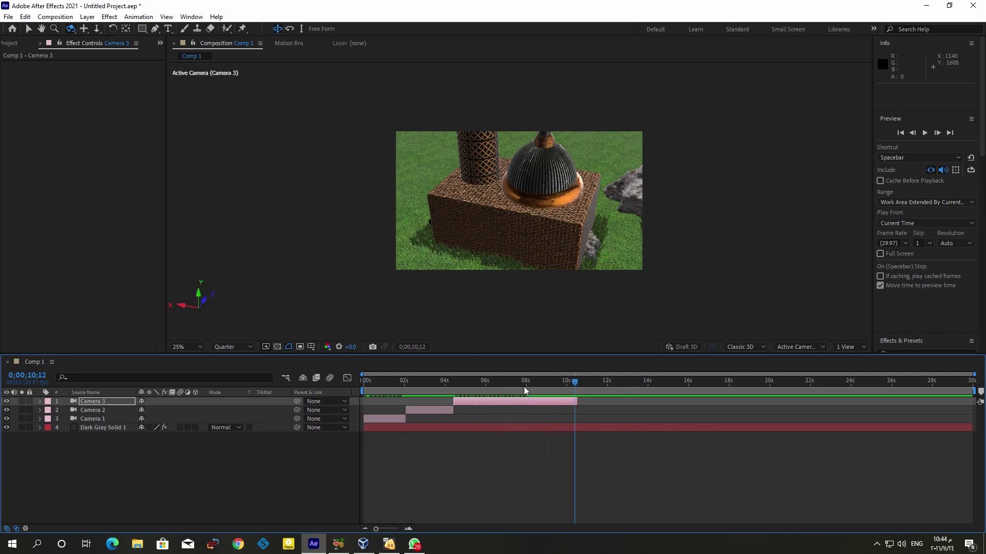
left_click(579, 404)
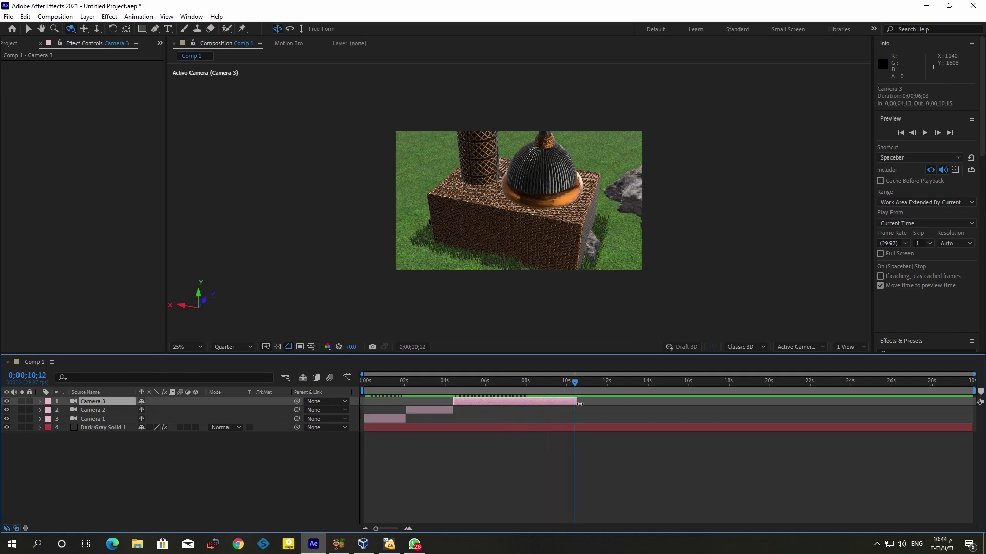
left_click_drag(576, 386, 973, 406)
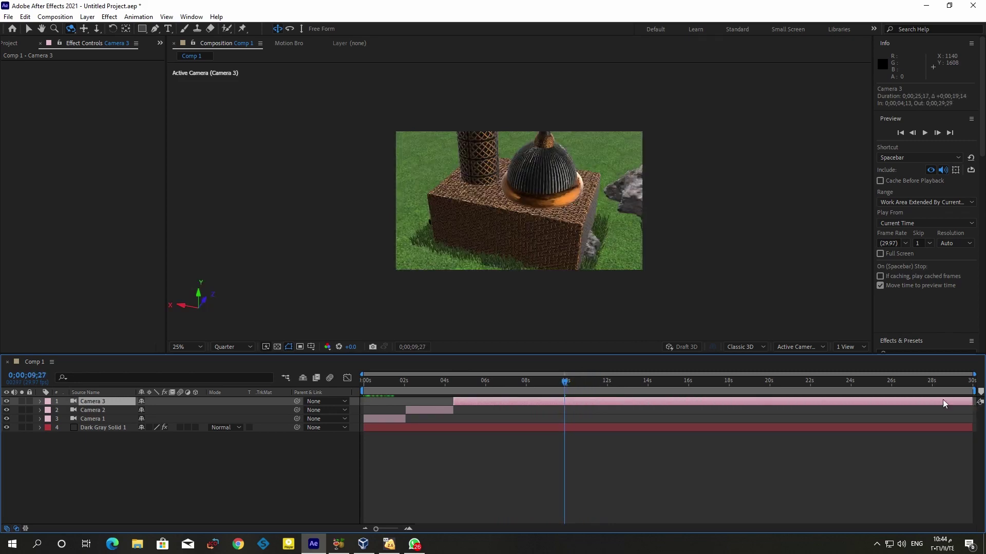
left_click_drag(564, 382, 405, 389)
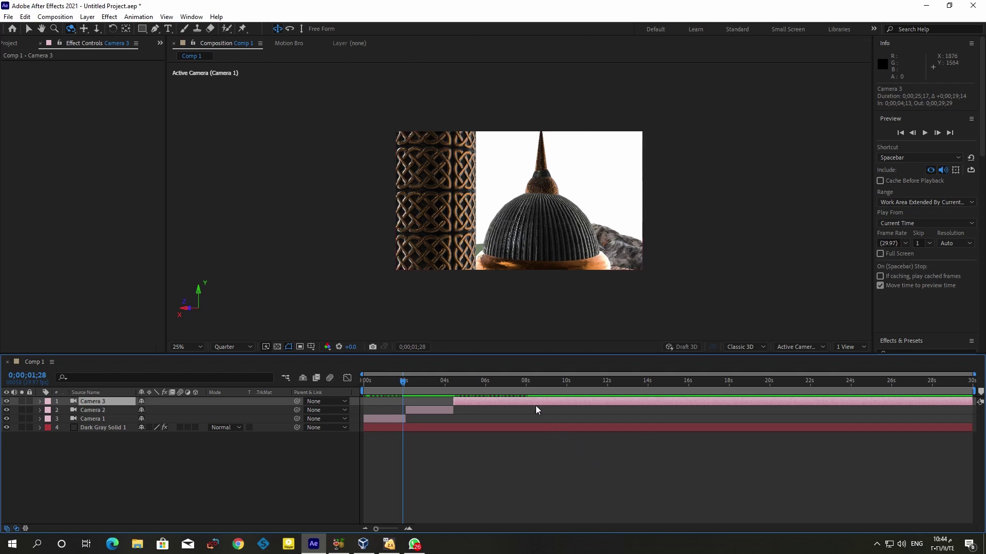
Scrub through the camera switches, then open Element 3D Scene Setup from Dark Gray Solid 1
left_click(270, 464)
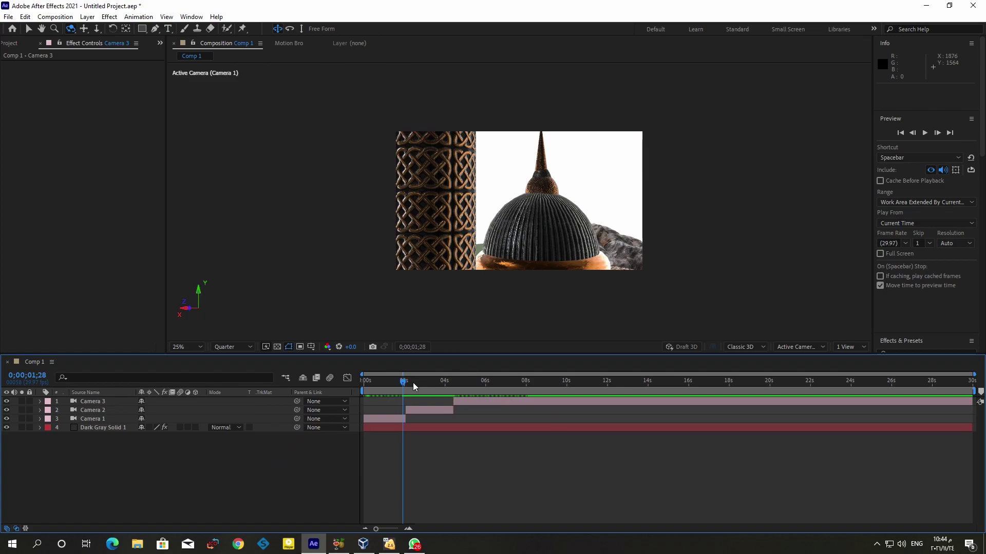
mouse_move(414, 386)
left_mouse_down()
mouse_move(480, 383)
mouse_move(367, 381)
left_mouse_up()
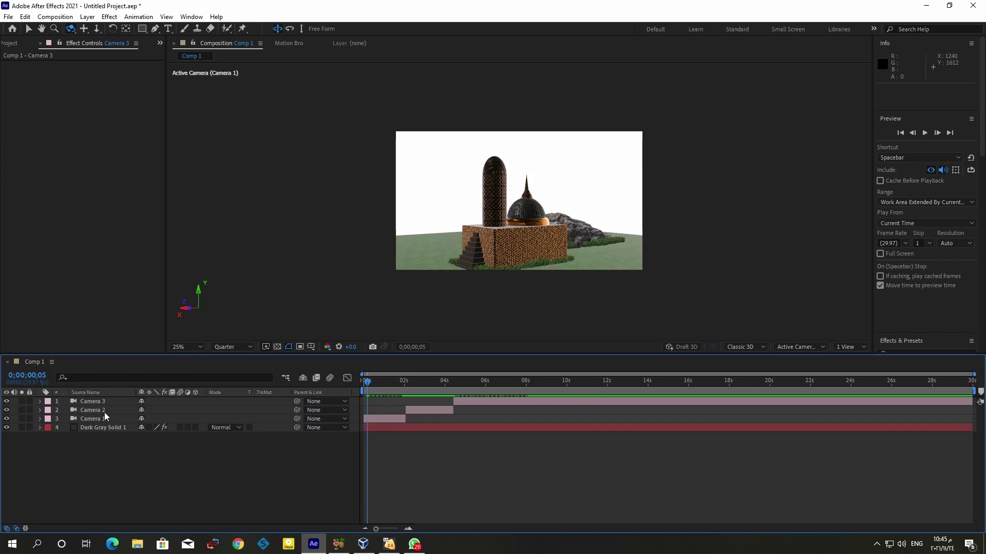
left_click(107, 429)
left_click(65, 91)
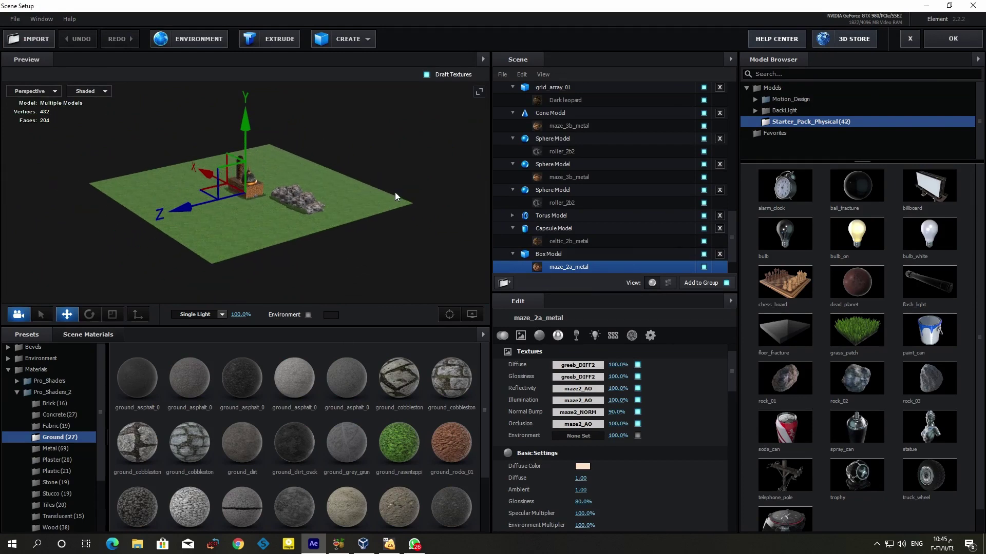
Create a new plane and move it back and up behind the building
left_click_drag(373, 189, 347, 195)
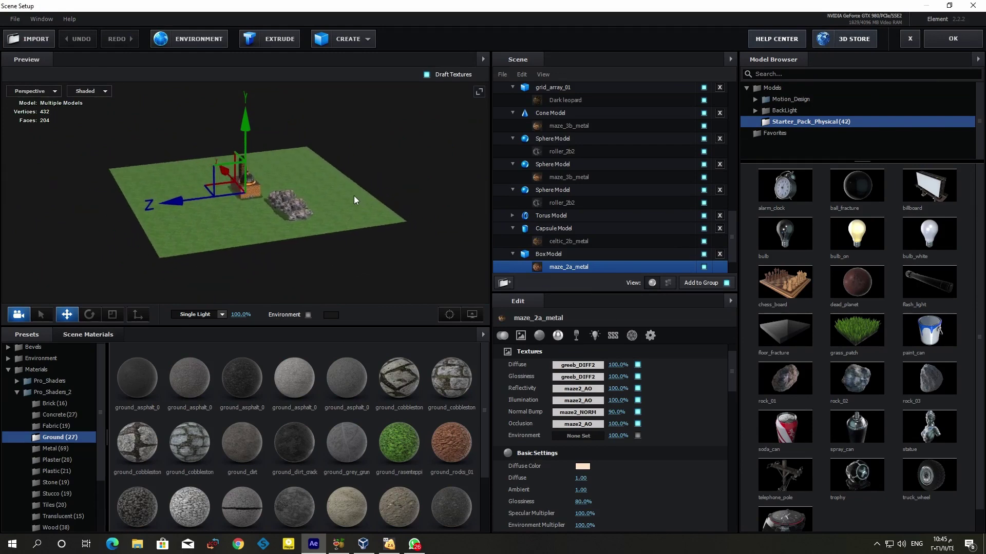
left_click(347, 39)
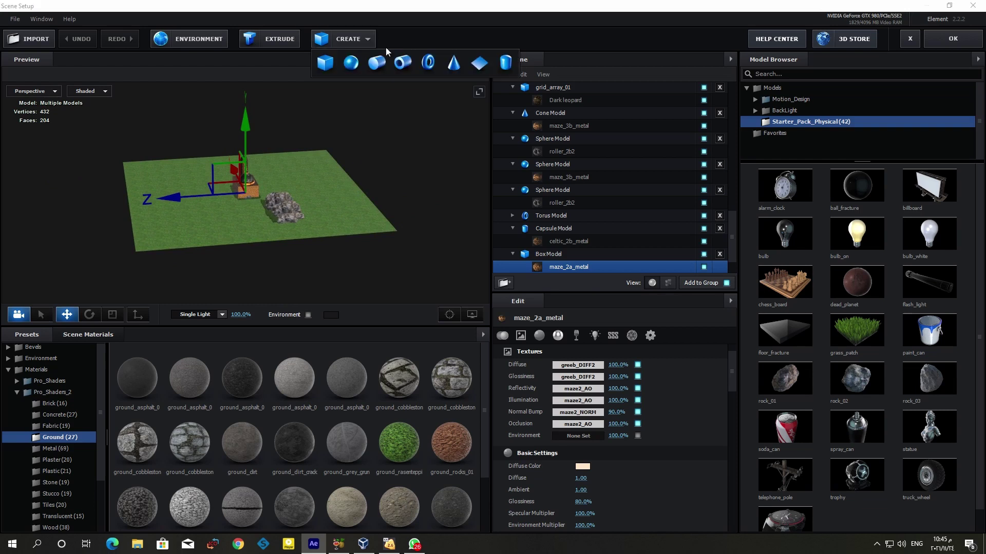
left_click(481, 61)
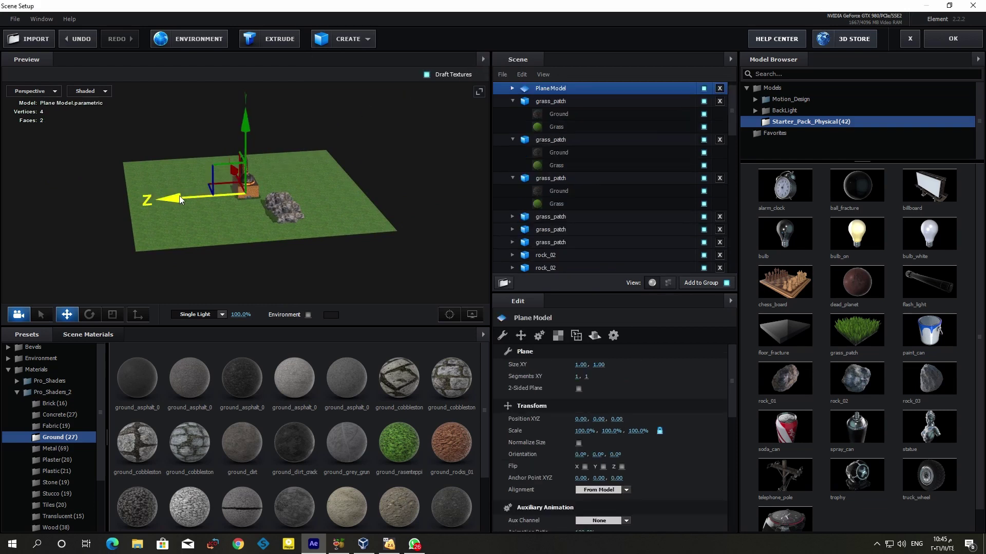
left_click_drag(180, 196, 259, 194)
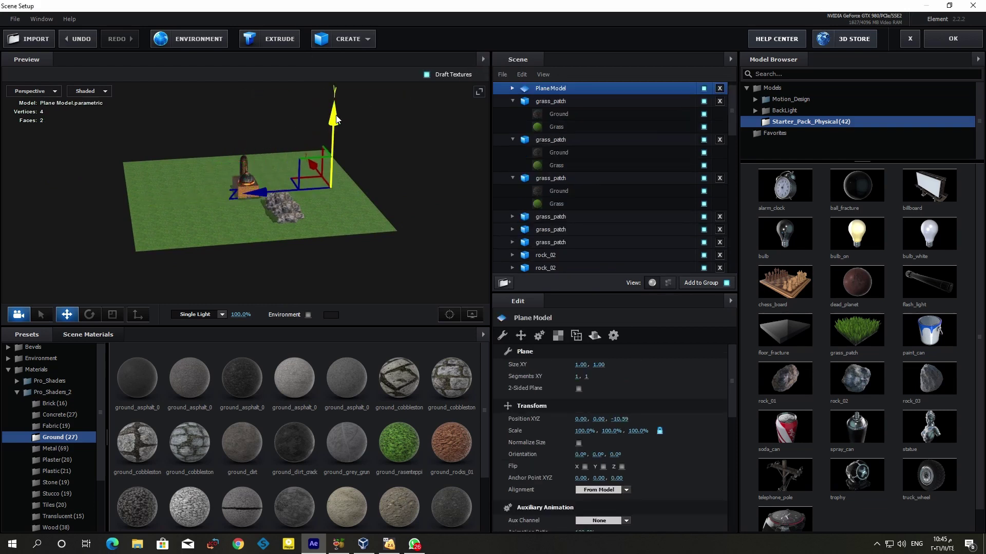
left_click_drag(337, 118, 336, 100)
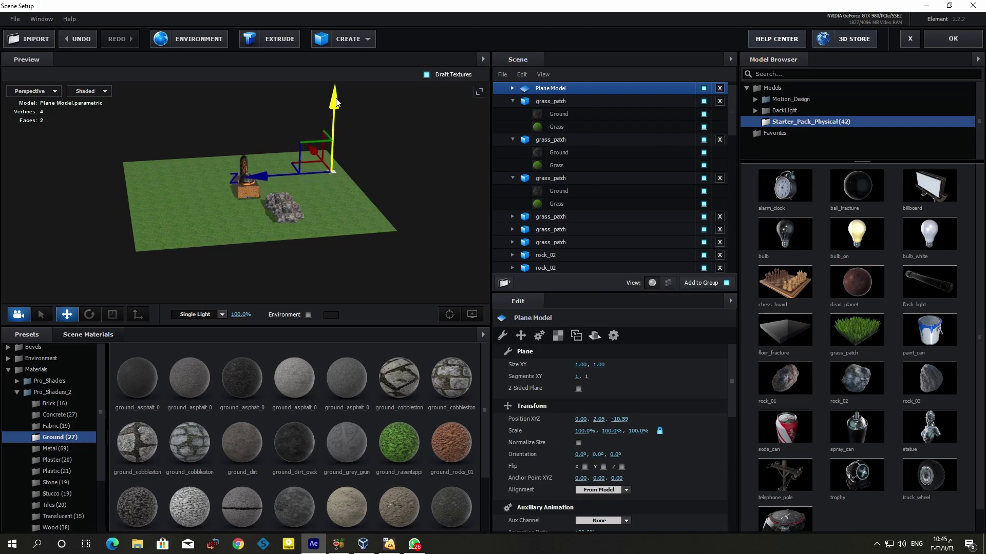
Scale the plane to 2350.6% by 1153.6% and tilt it 86.8° upright as a wall
left_click(95, 317)
left_click(113, 314)
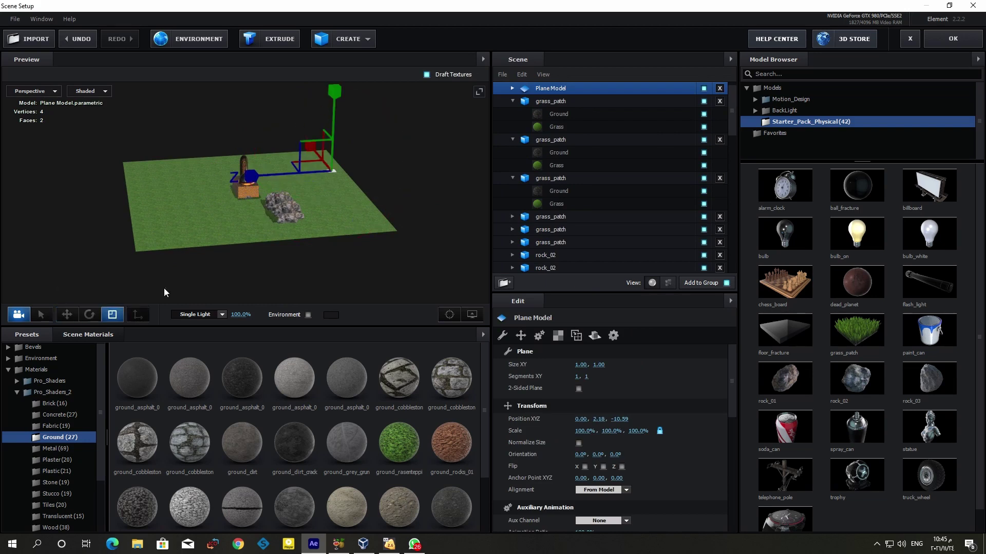
left_click_drag(248, 178, 206, 182)
scroll(337, 191, "up", 3)
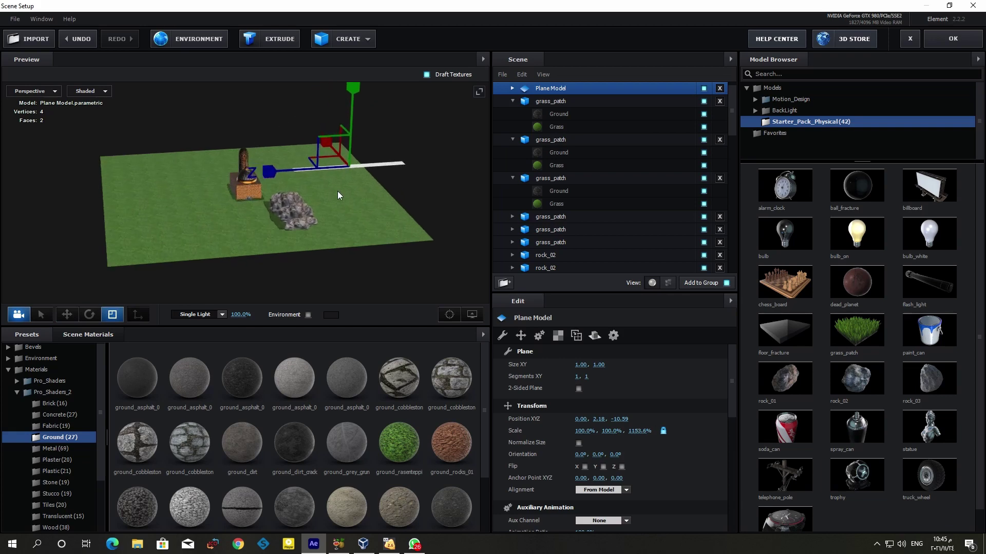
scroll(378, 201, "up", 3)
scroll(377, 204, "up", 2)
left_click_drag(378, 211, 315, 169)
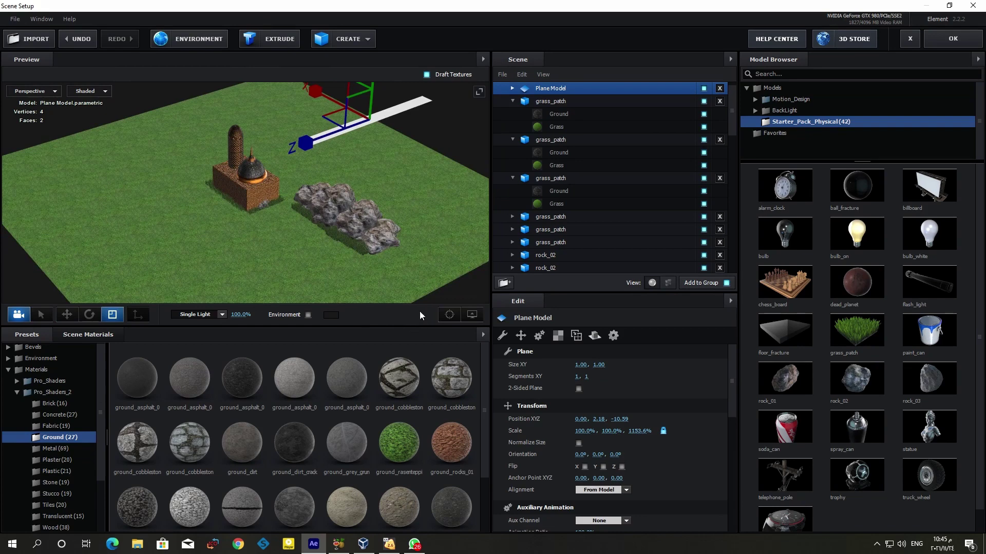
scroll(299, 147, "up", 2)
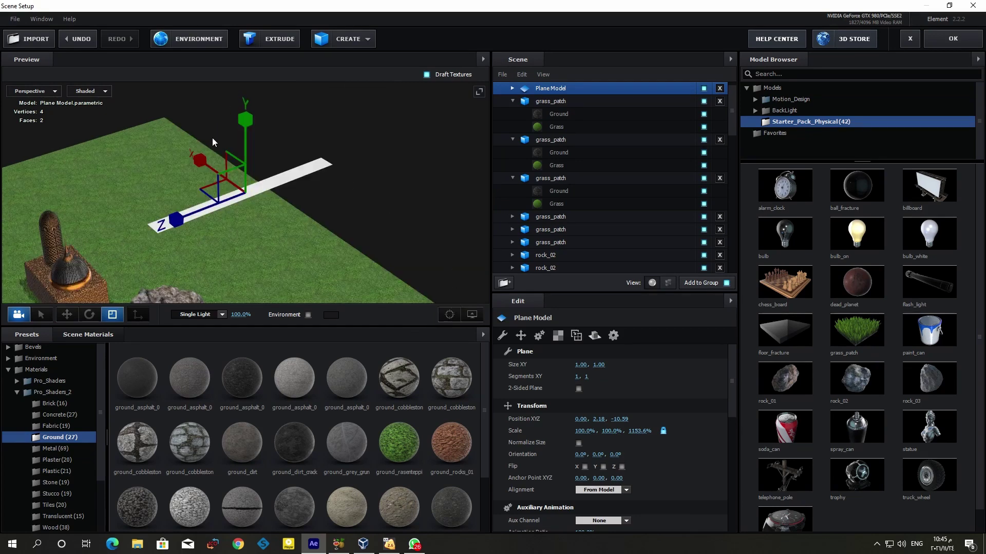
left_click_drag(200, 160, 111, 107)
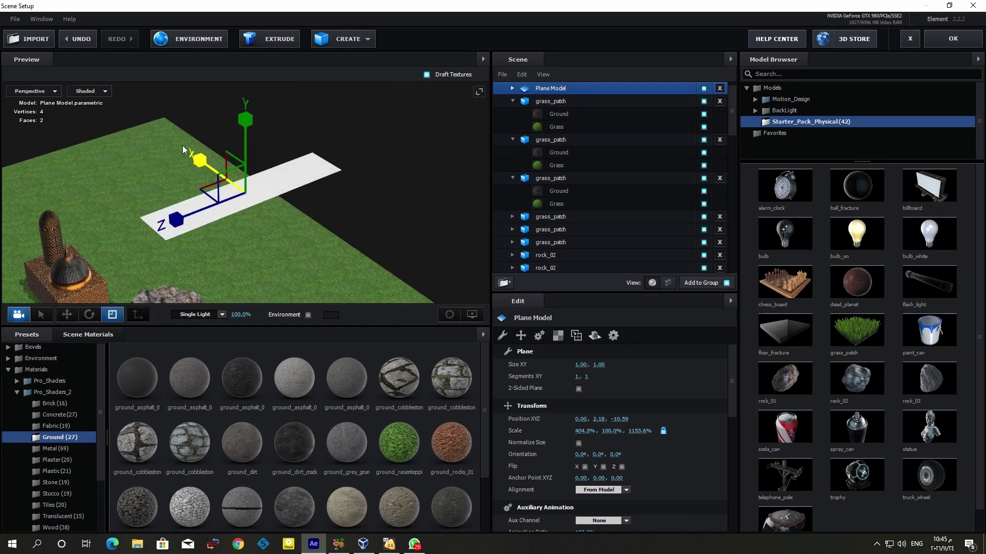
scroll(260, 194, "down", 2)
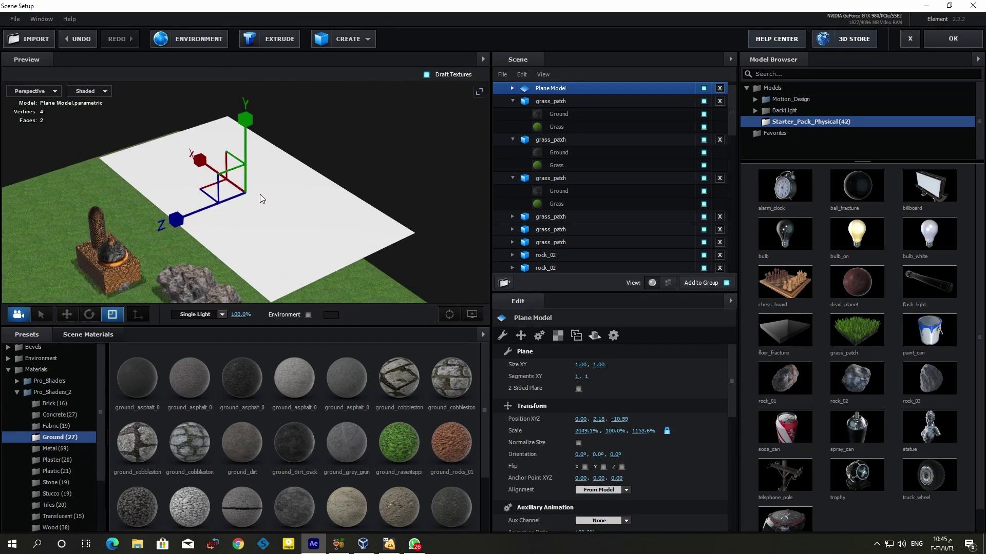
scroll(234, 192, "down", 2)
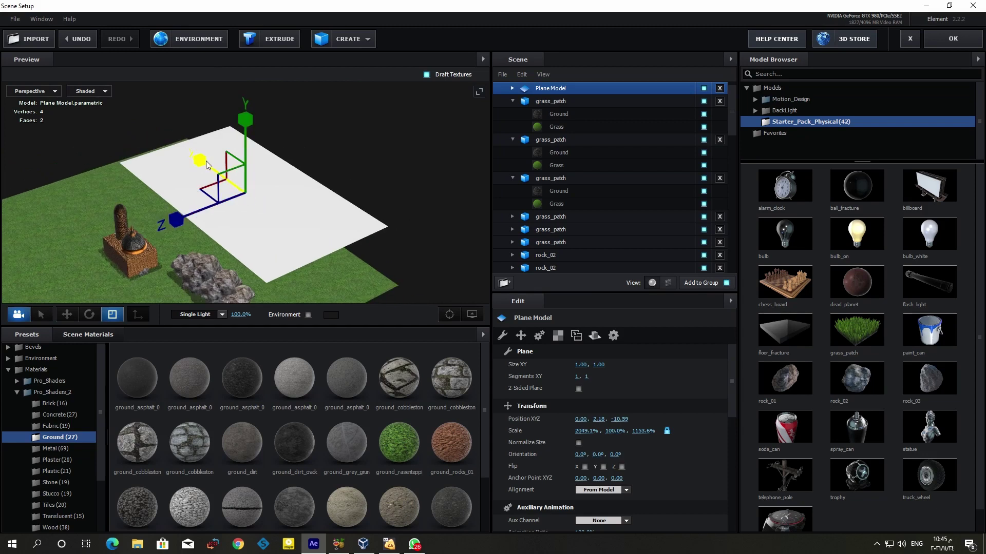
left_click_drag(205, 161, 174, 140)
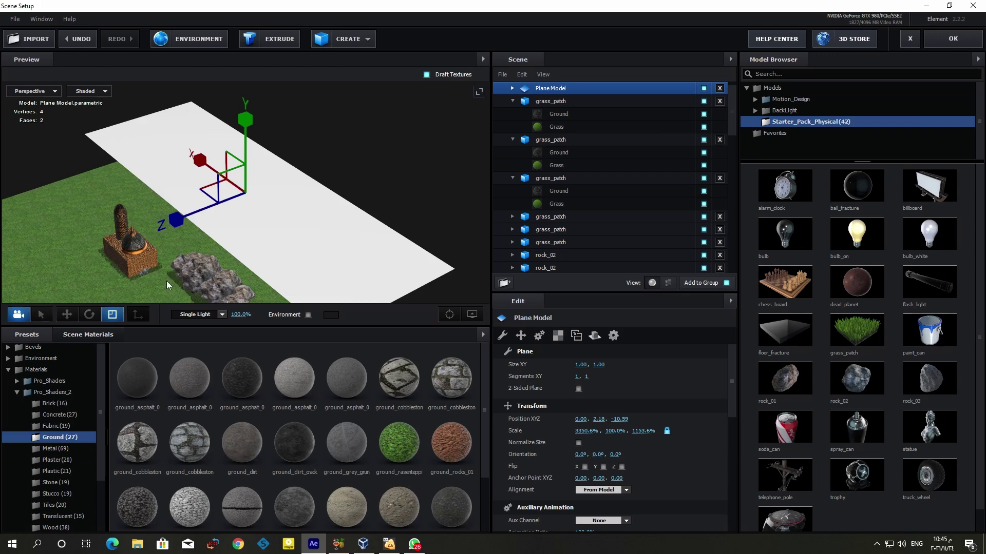
left_click(89, 315)
left_click_drag(305, 140, 235, 171)
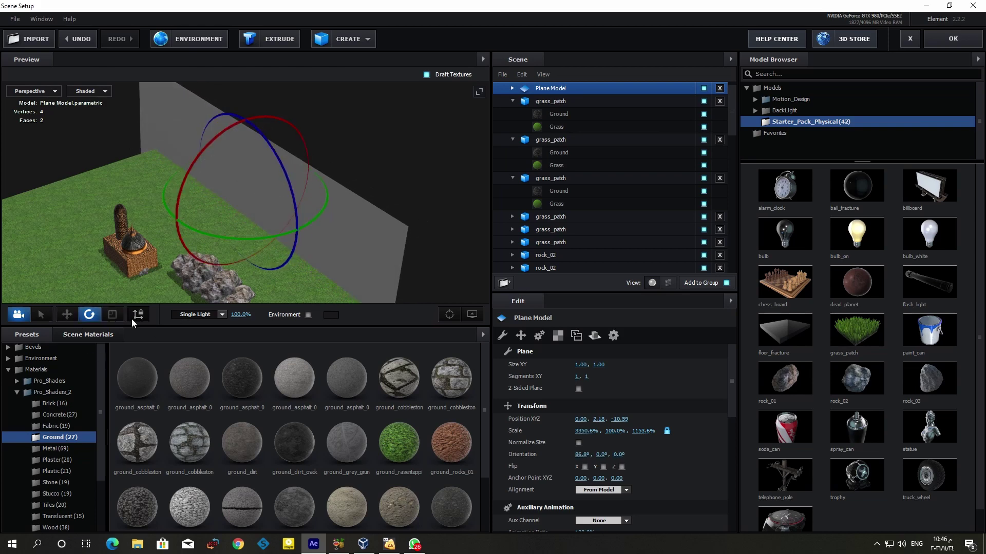
Make the wall plane taller and readjust its upright tilt
left_click(112, 314)
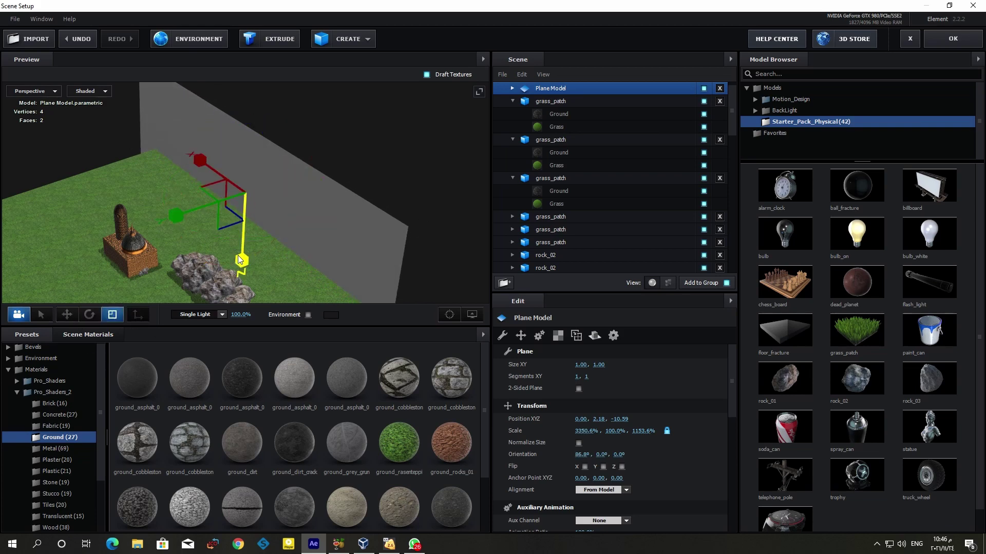
mouse_move(238, 254)
left_mouse_down()
mouse_move(238, 244)
mouse_move(234, 265)
left_mouse_up()
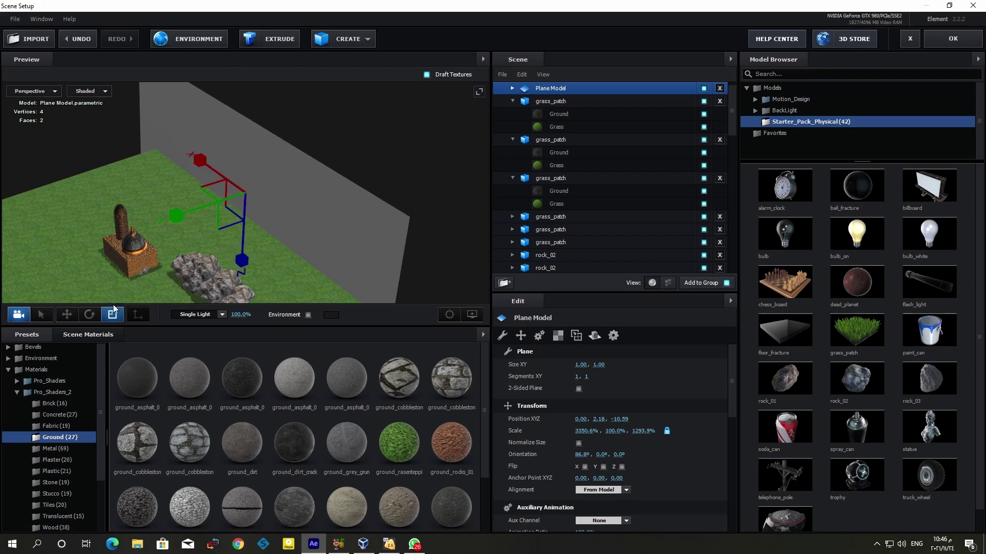
left_click(67, 315)
left_click(89, 315)
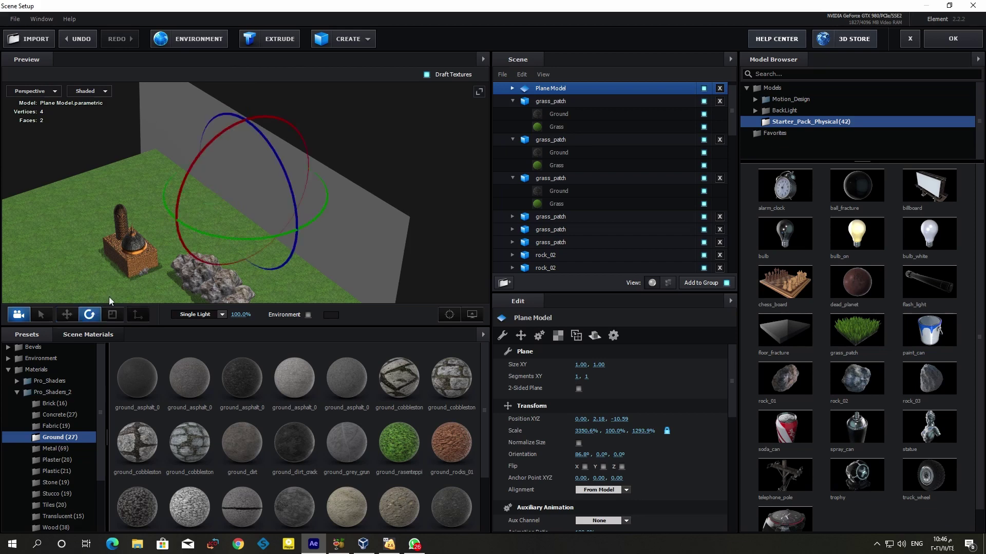
mouse_move(285, 132)
left_mouse_down()
mouse_move(335, 241)
mouse_move(377, 103)
mouse_move(378, 243)
left_mouse_up()
Enlarge the wall further to 3712.4% by 1848.1% and orbit to check it behind the scene
left_click(67, 314)
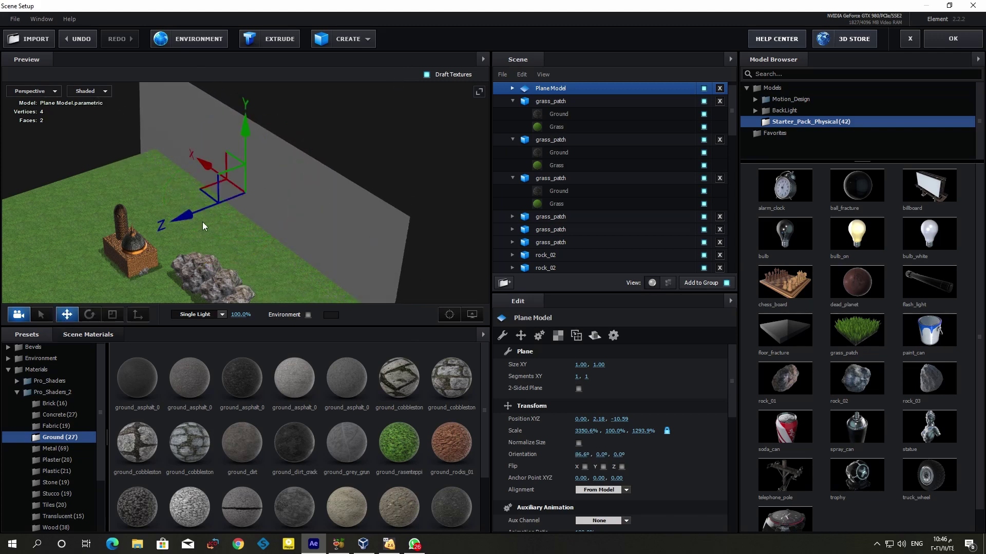
left_click(98, 315)
left_click(112, 314)
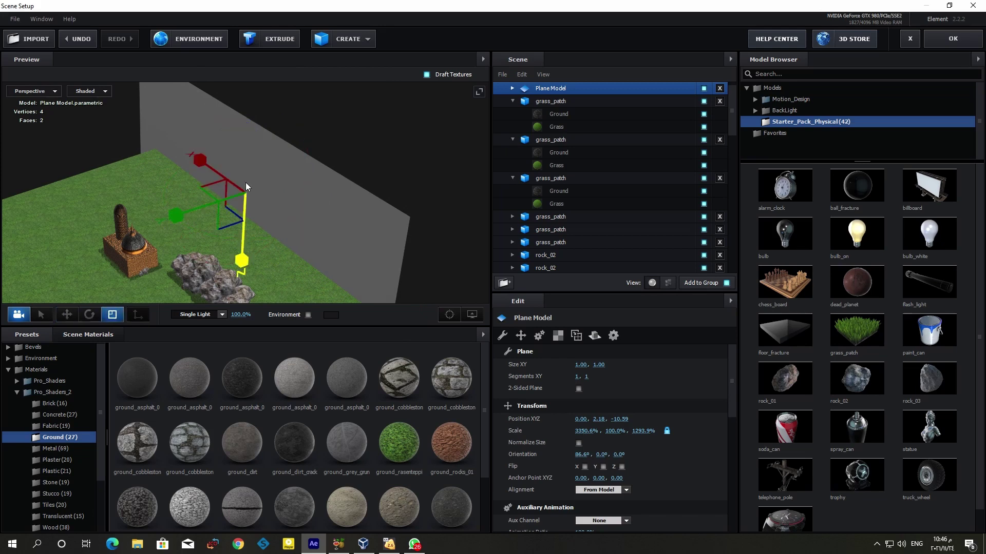
mouse_move(242, 259)
left_mouse_down()
mouse_move(238, 272)
mouse_move(240, 258)
mouse_move(273, 236)
left_mouse_up()
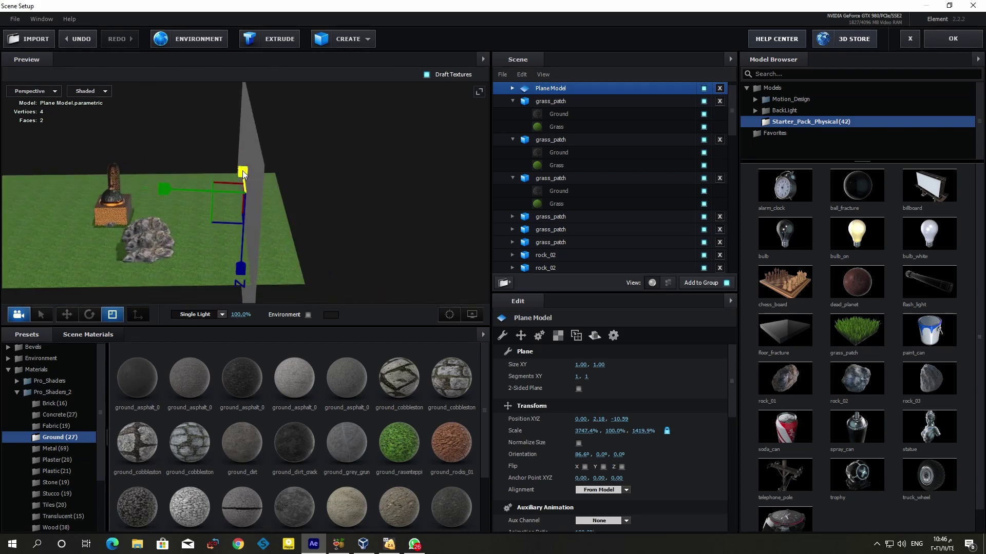
left_click_drag(164, 189, 165, 186)
left_click_drag(240, 267, 241, 290)
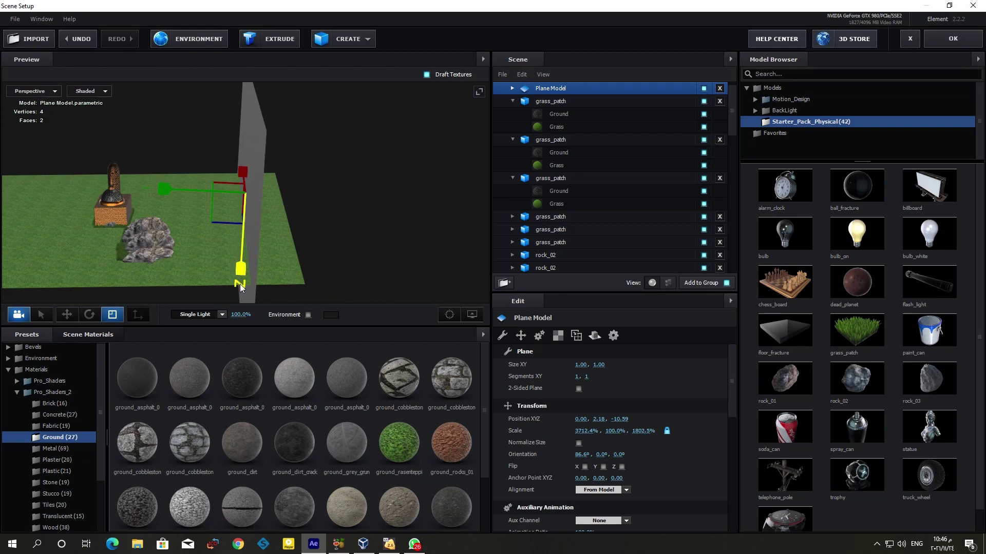
left_click_drag(214, 248, 256, 246)
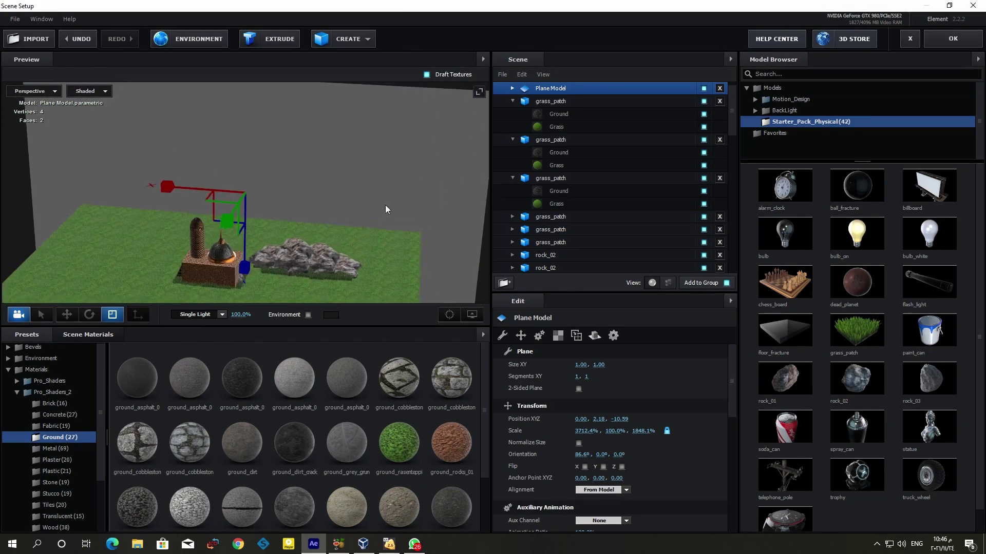
left_click(506, 101)
Select the grass_patch models and Plane Model, then drag an item from the Physical material presets into the scene
left_click(511, 114)
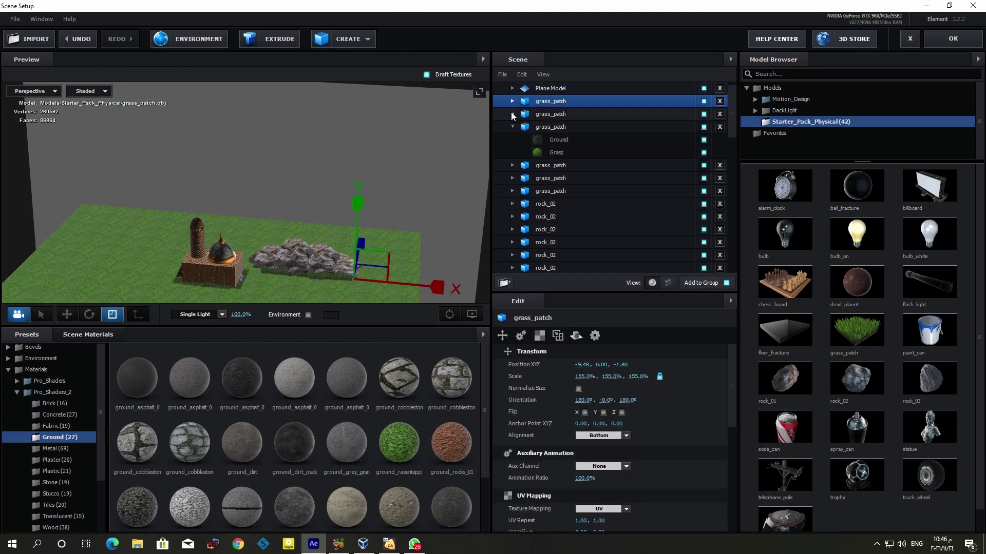
left_click(513, 127)
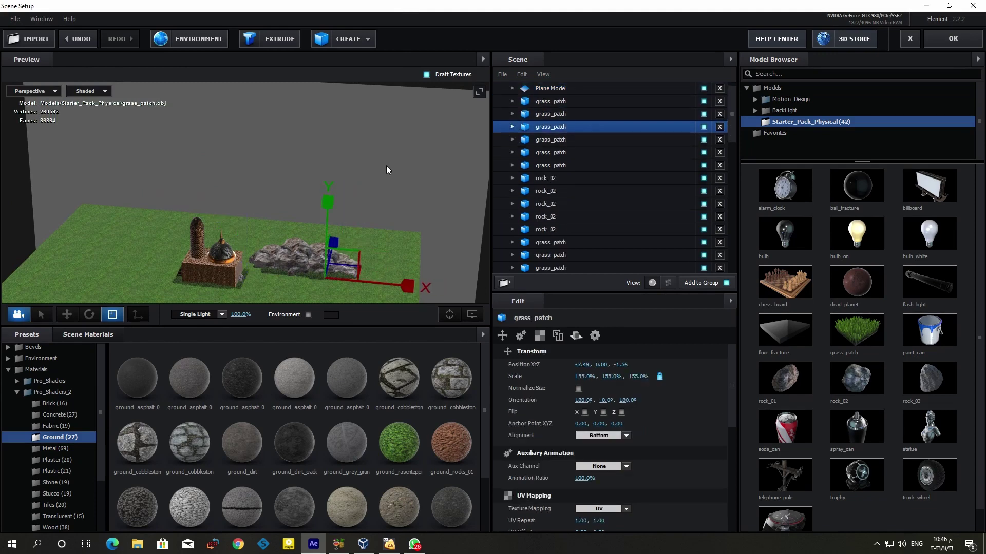
left_click(318, 205)
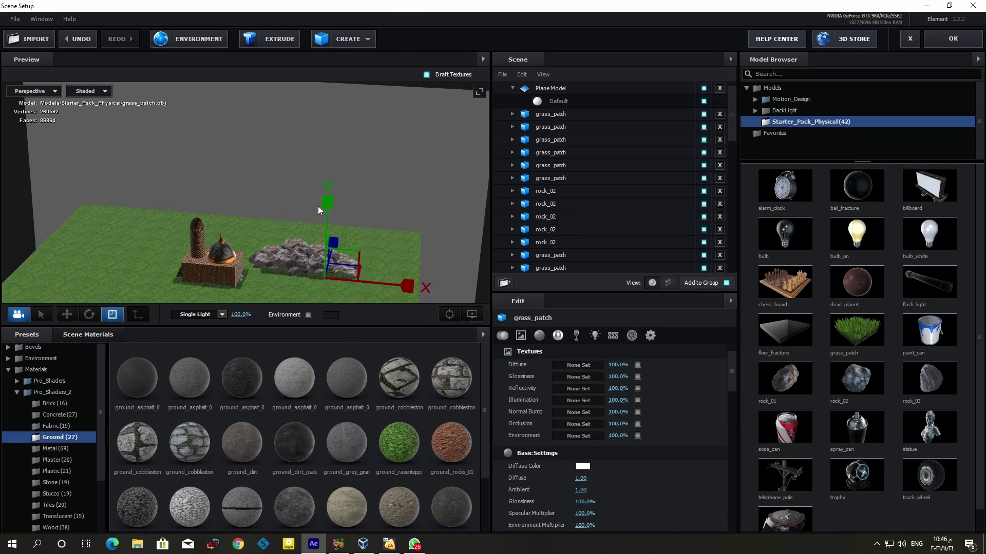
left_click(16, 393)
left_click(15, 393)
left_click(39, 450)
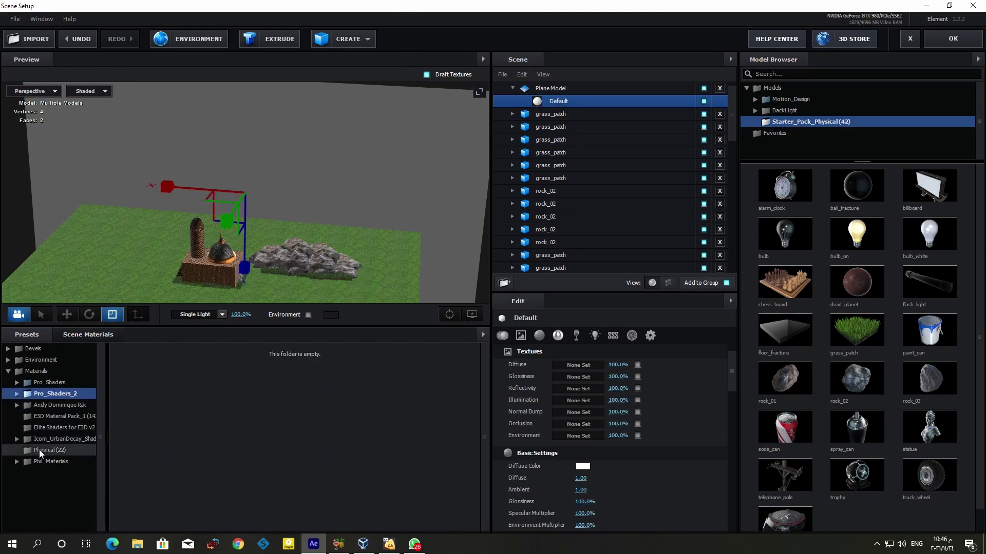
scroll(273, 439, "down", 2)
scroll(273, 438, "down", 1)
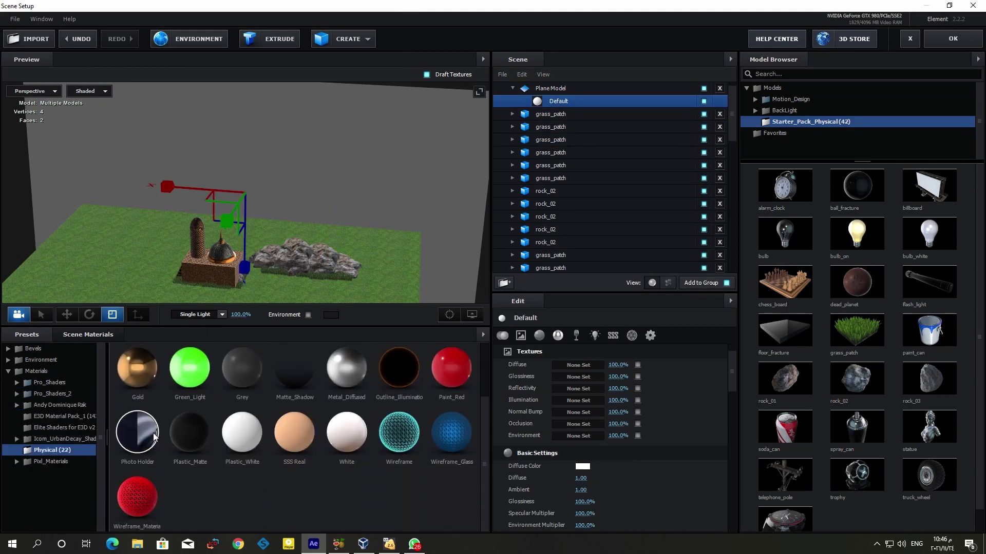
left_click_drag(137, 432, 341, 238)
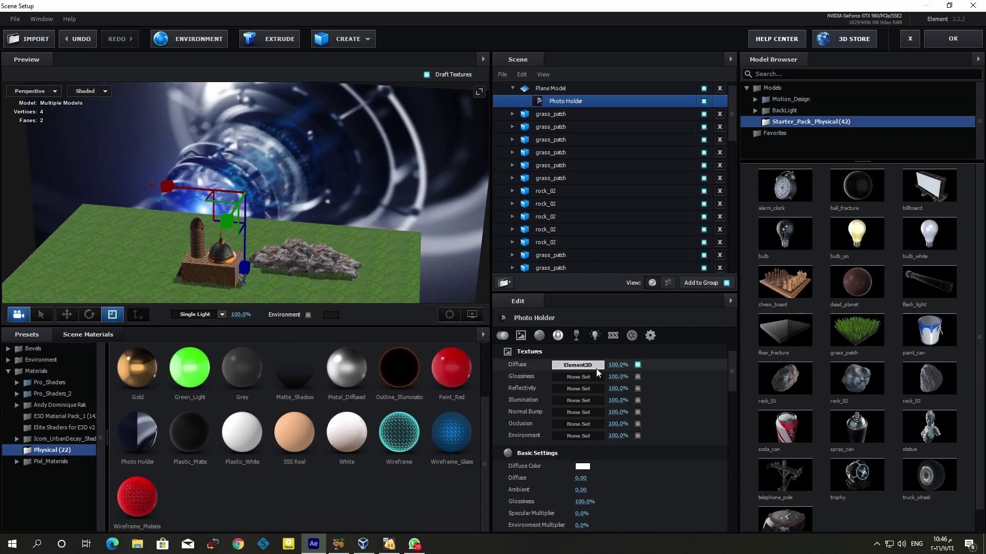
Leave the Photo Holder diffuse texture unchanged, close Scene Setup, and browse drive D: in File Explorer
left_click(577, 365)
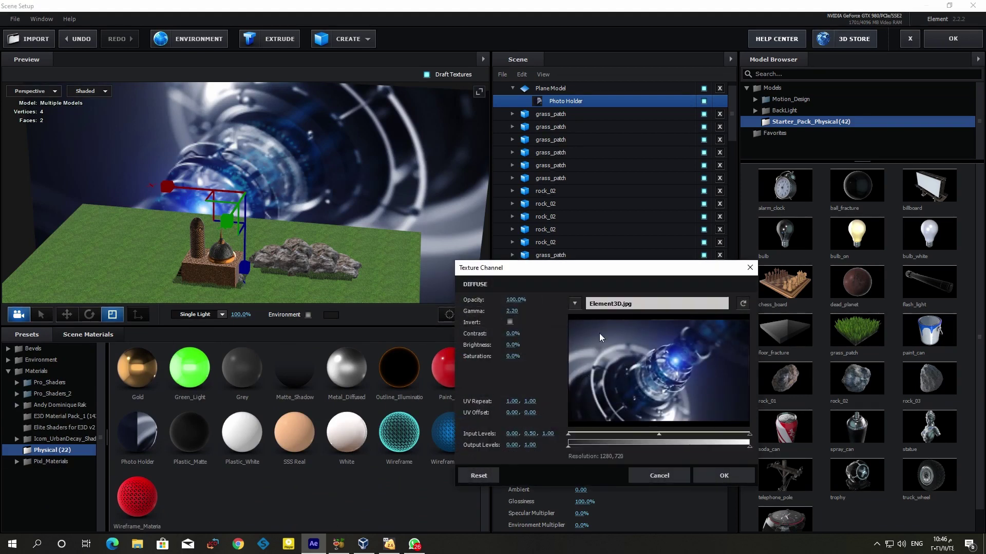
left_click(575, 304)
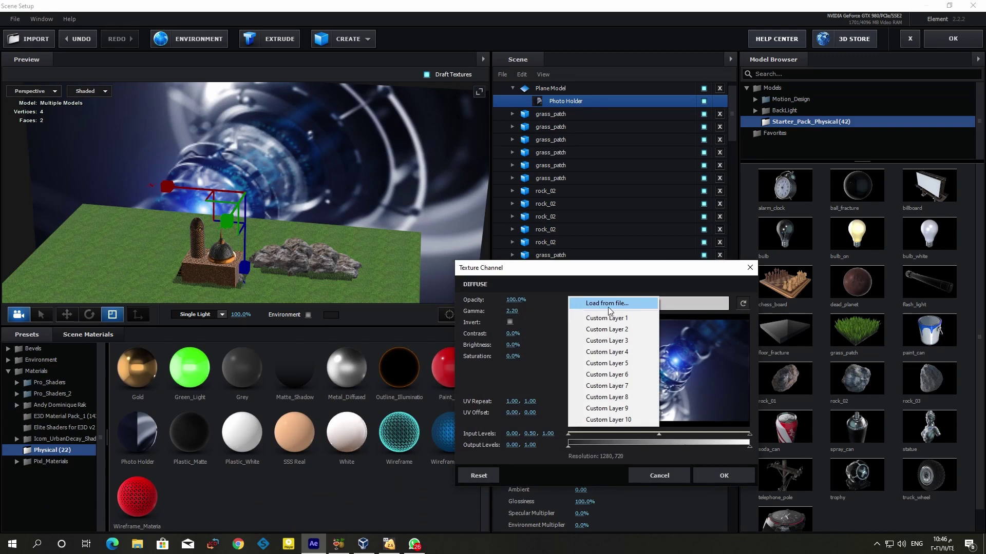
left_click(659, 476)
left_click(945, 39)
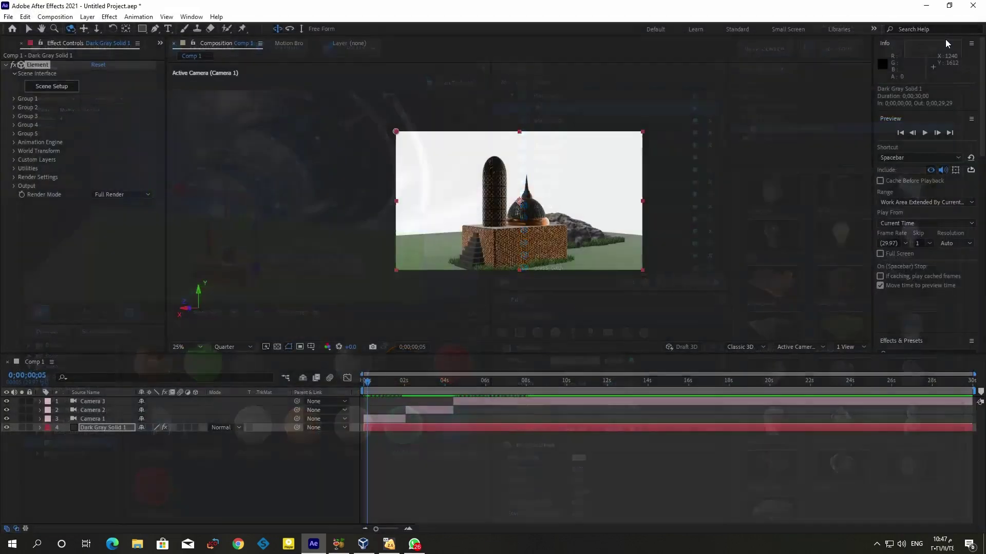
left_click(145, 543)
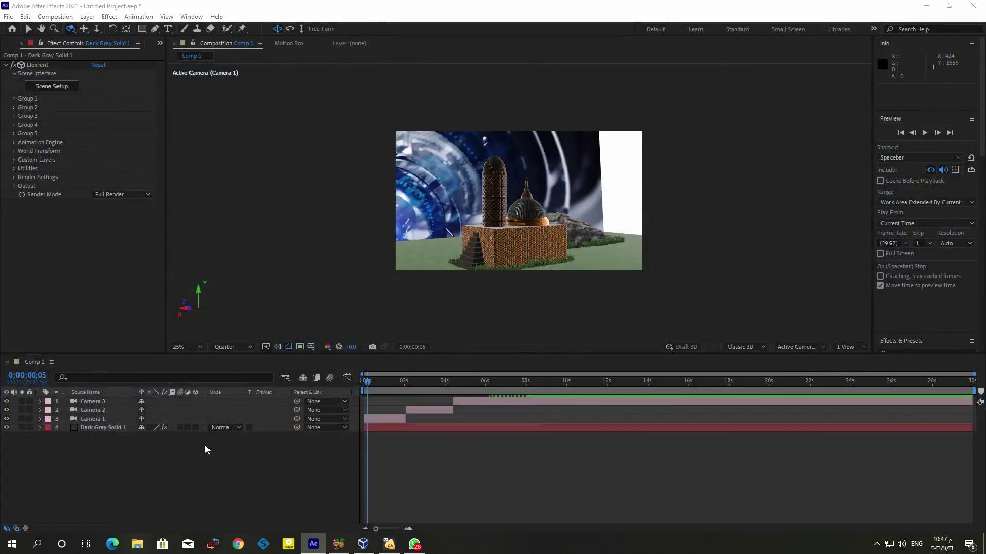
left_click(218, 383)
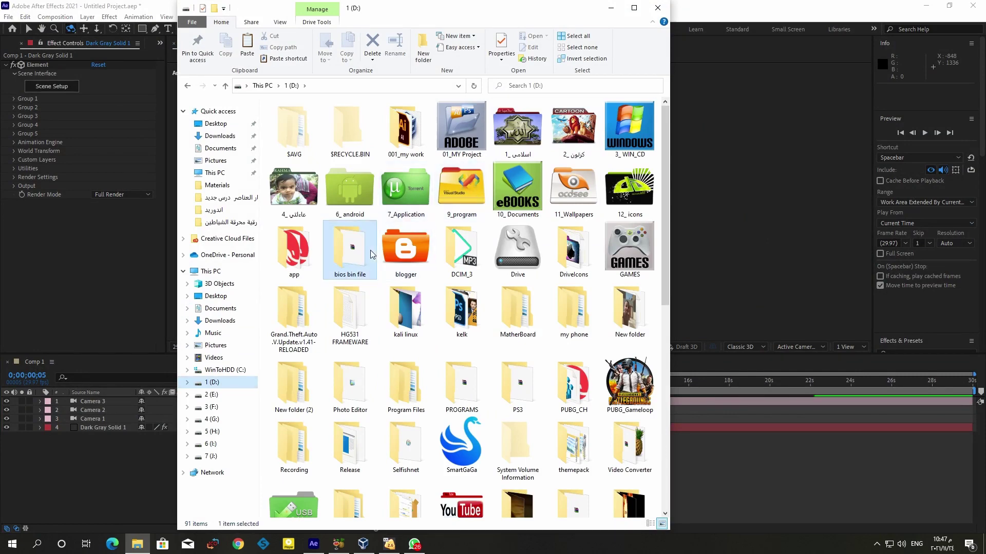
Open D:\11_Wallpapers\Wallpapers and show its pictures as large icons
left_click(571, 169)
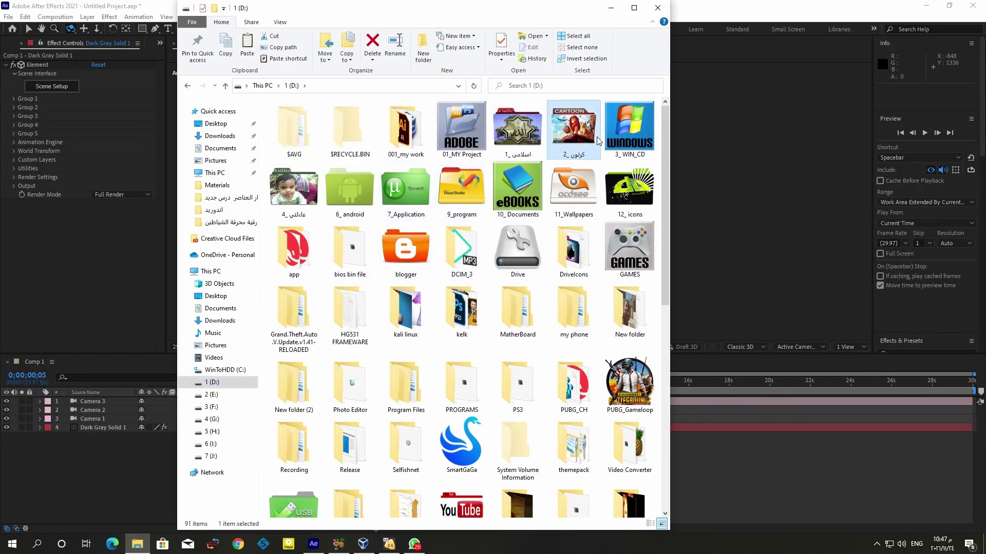
double_click(558, 192)
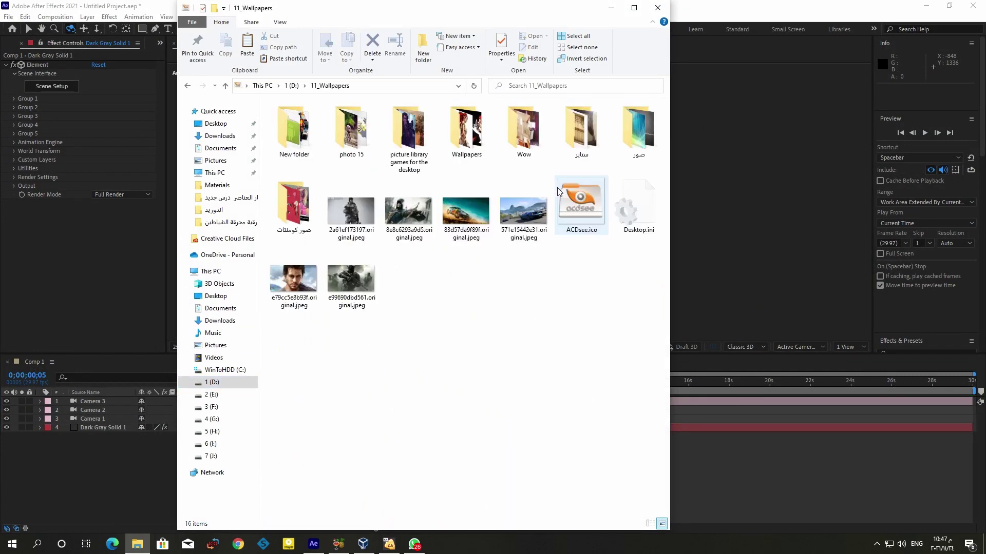
double_click(467, 139)
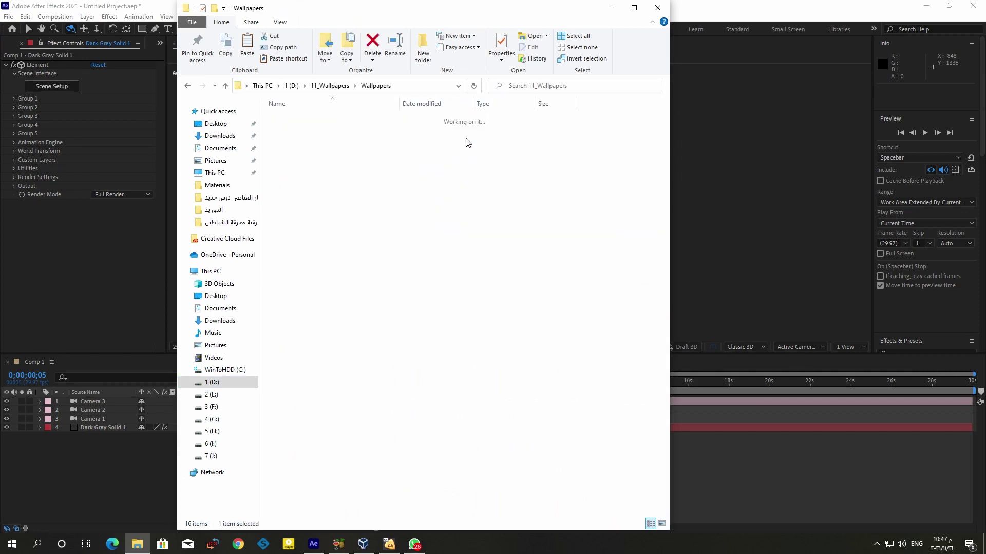
left_click(661, 523)
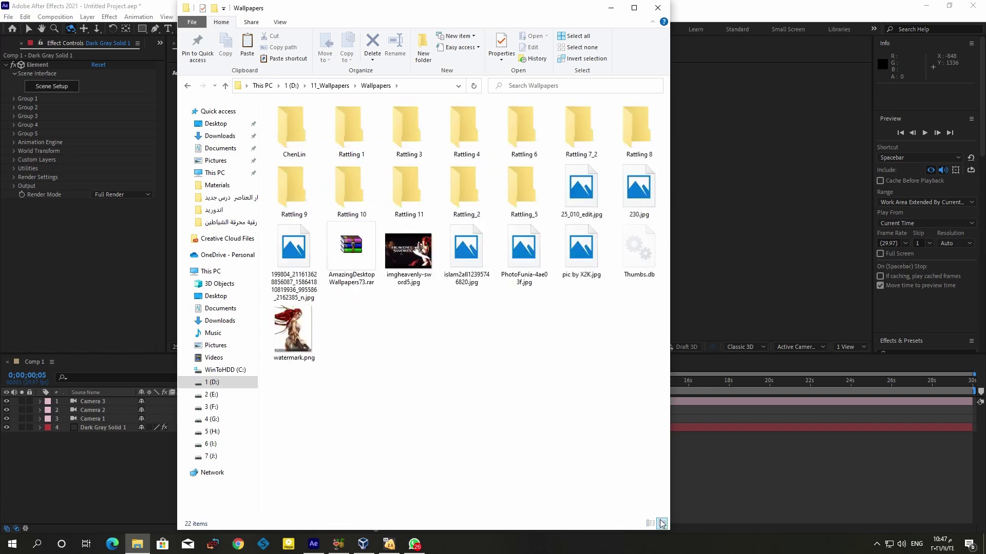
left_click(238, 544)
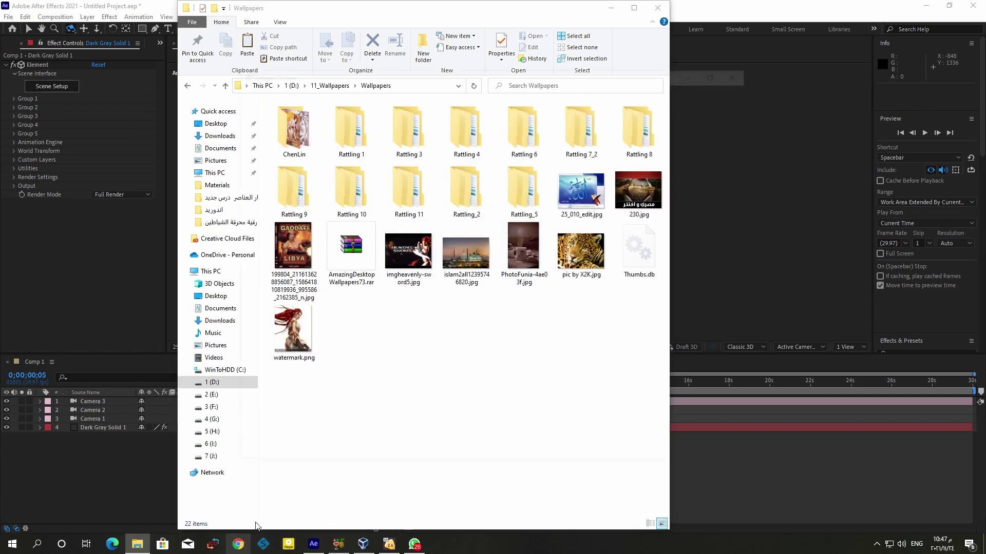
Run a Google search for 'sky' in Chrome
left_click(517, 345)
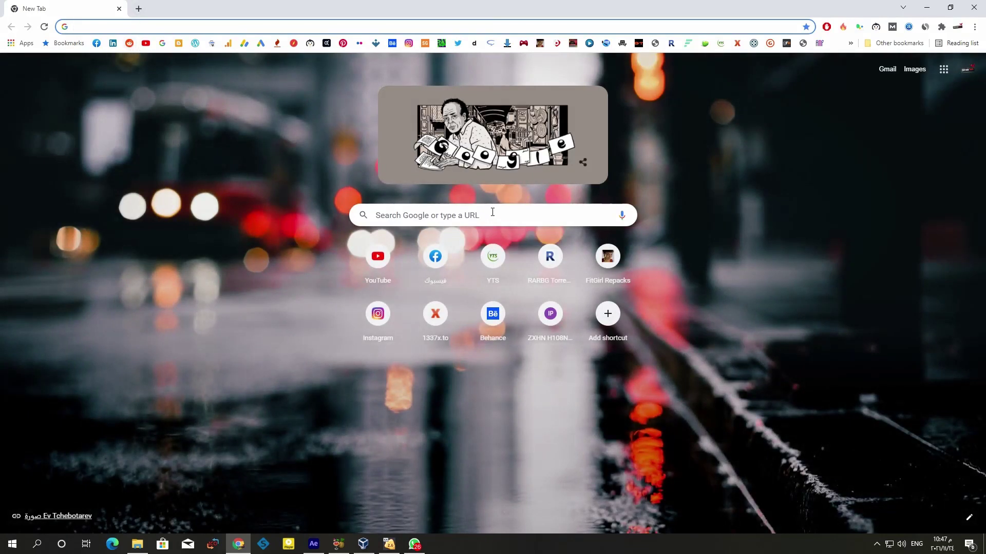
left_click(495, 214)
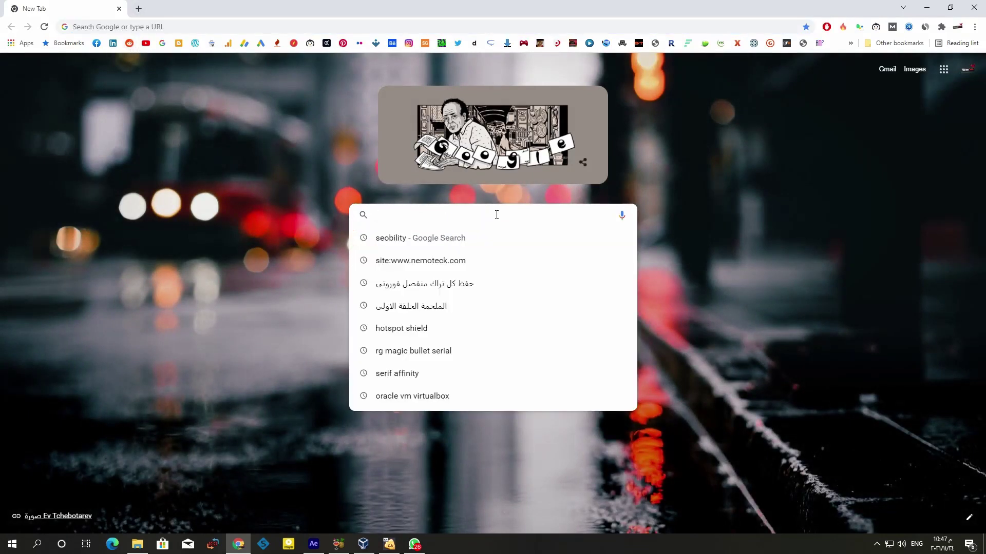
type("w,")
key("BackSpace")
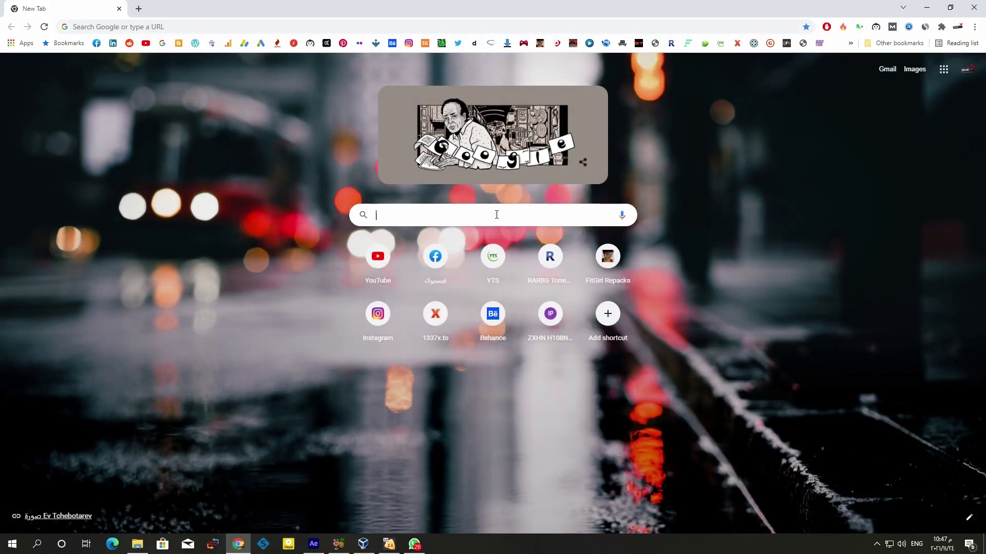
type("slhx")
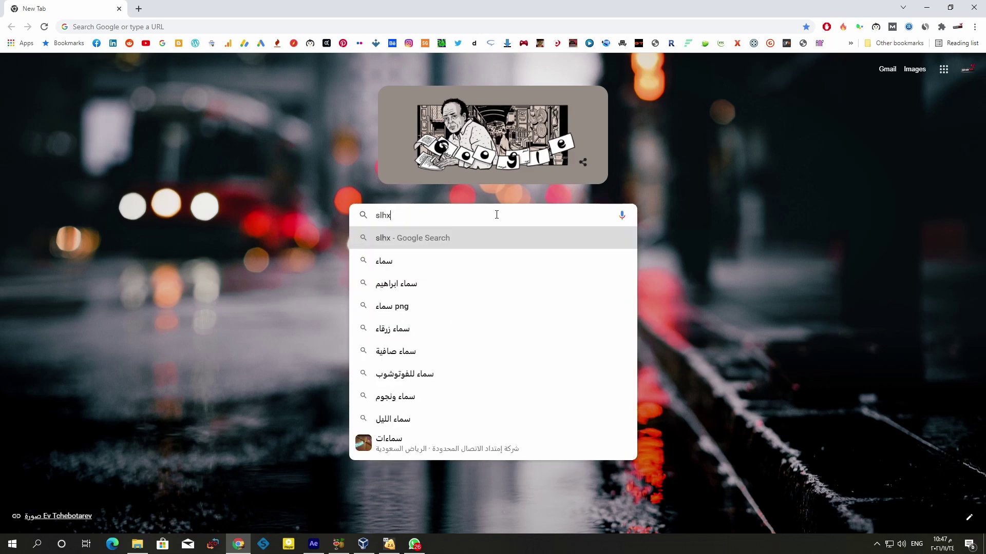
key("BackSpace")
key("BackSpace")
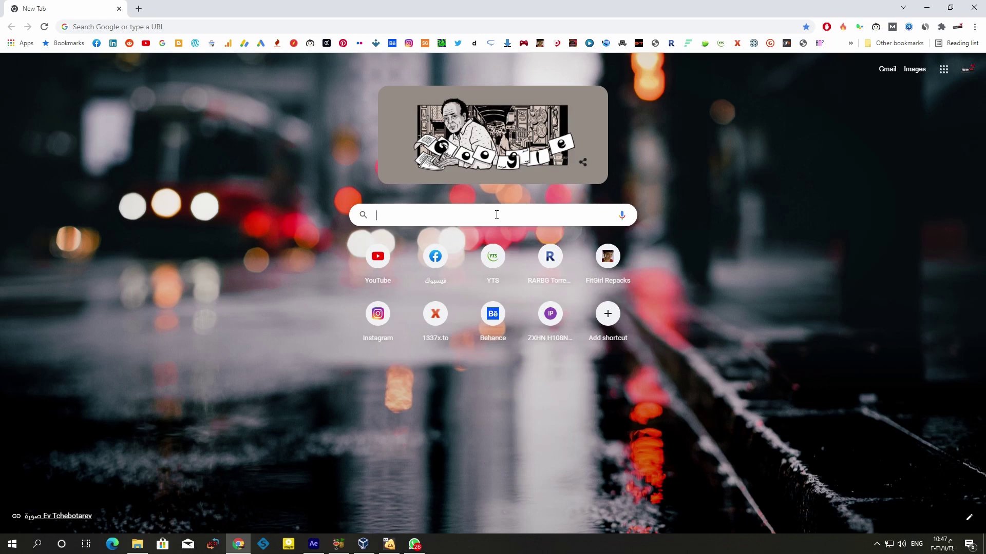
type("sk")
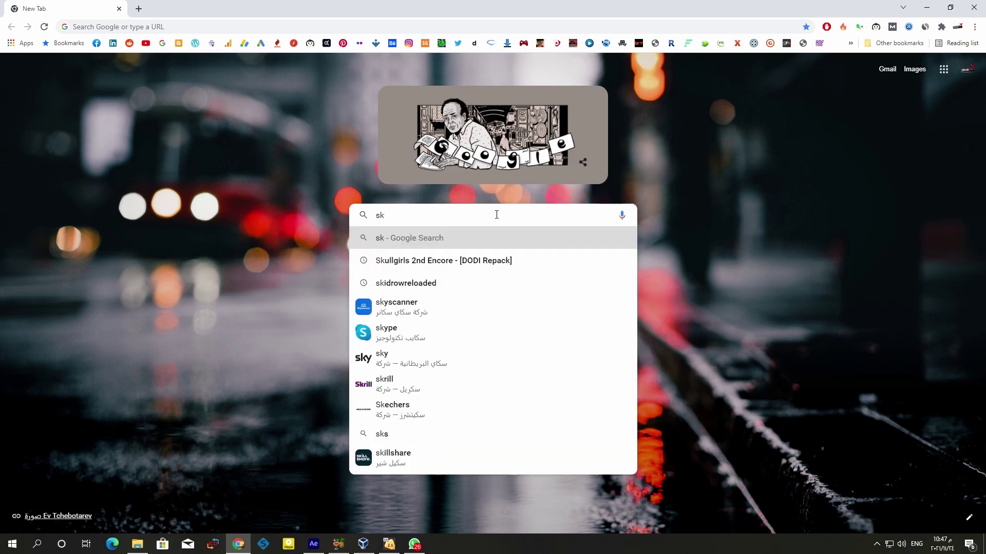
type("y")
key("Return")
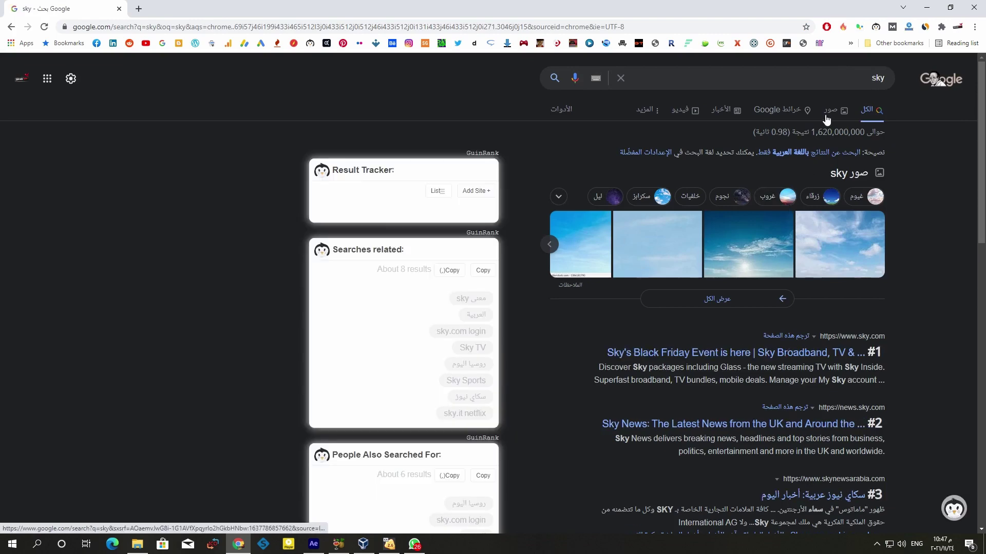
Filter Google Images to Large size and save the Curious Kids cloudy-sky photo
left_click(829, 110)
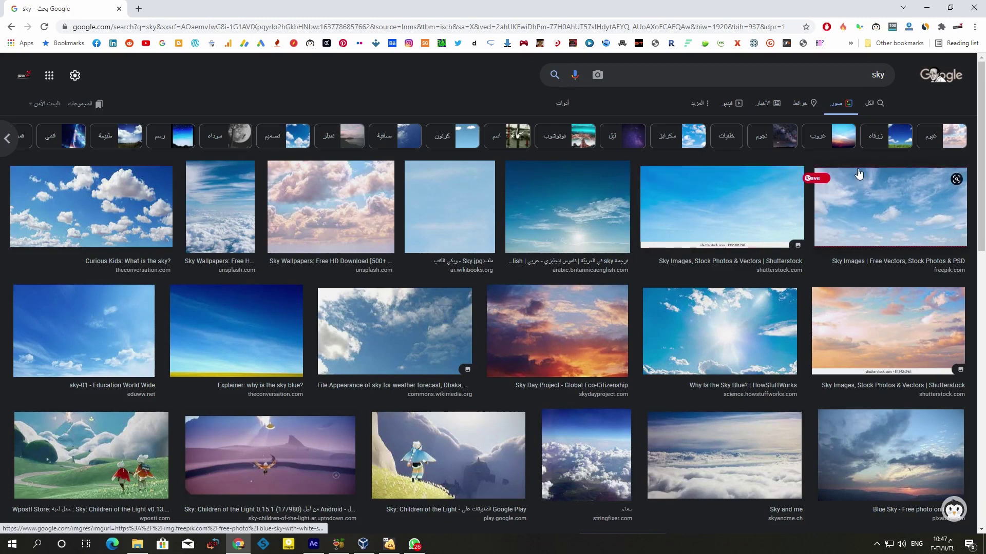
left_click(566, 104)
left_click(881, 123)
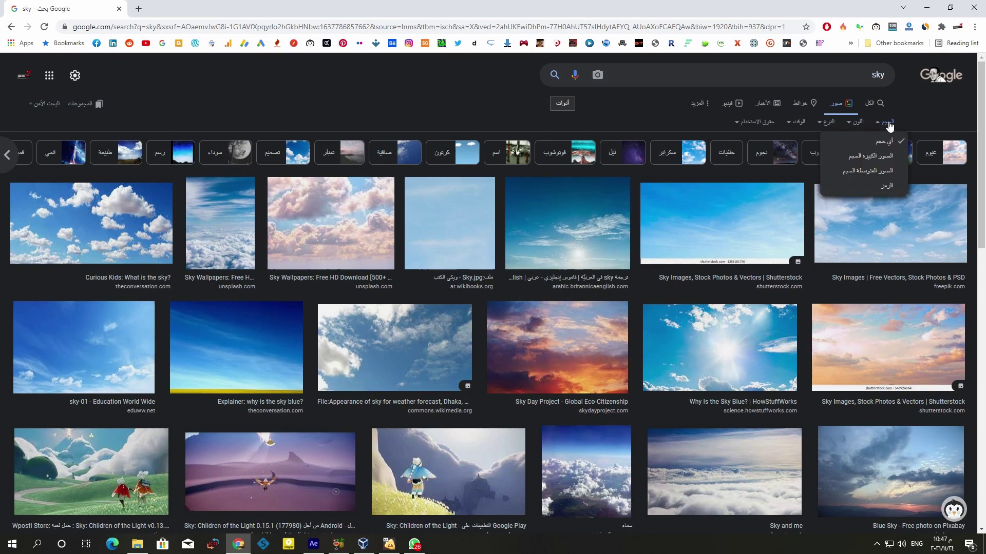
left_click(887, 160)
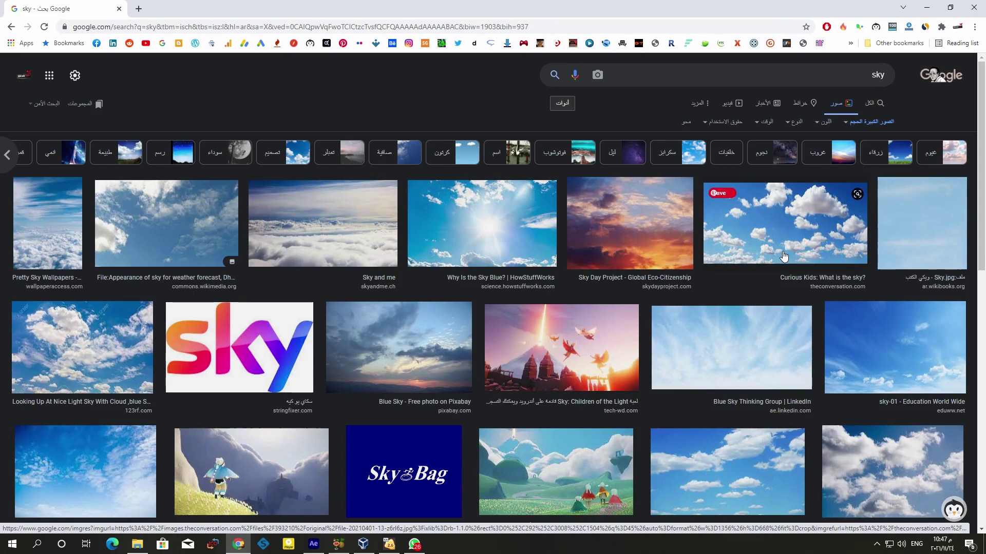
left_click(783, 257)
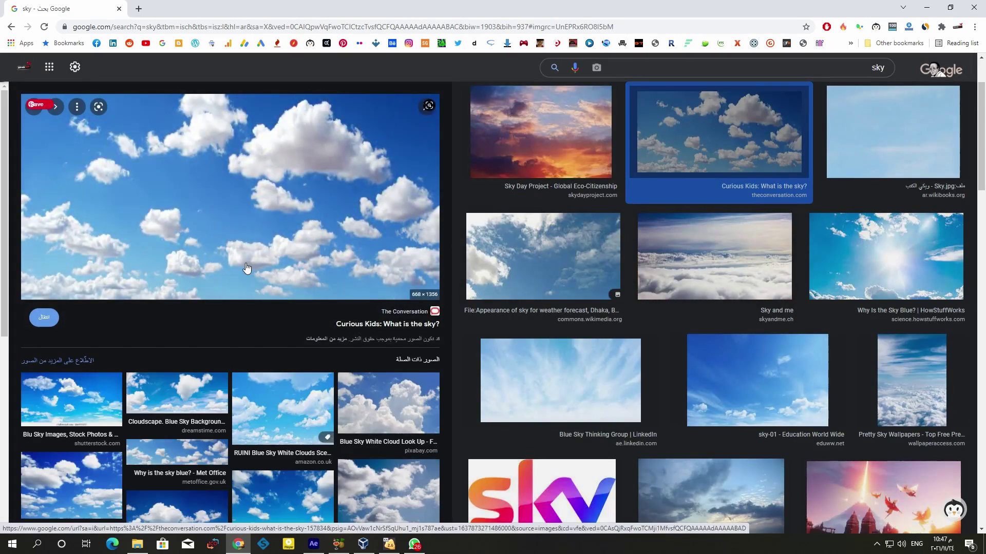
right_click(239, 247)
left_click(295, 356)
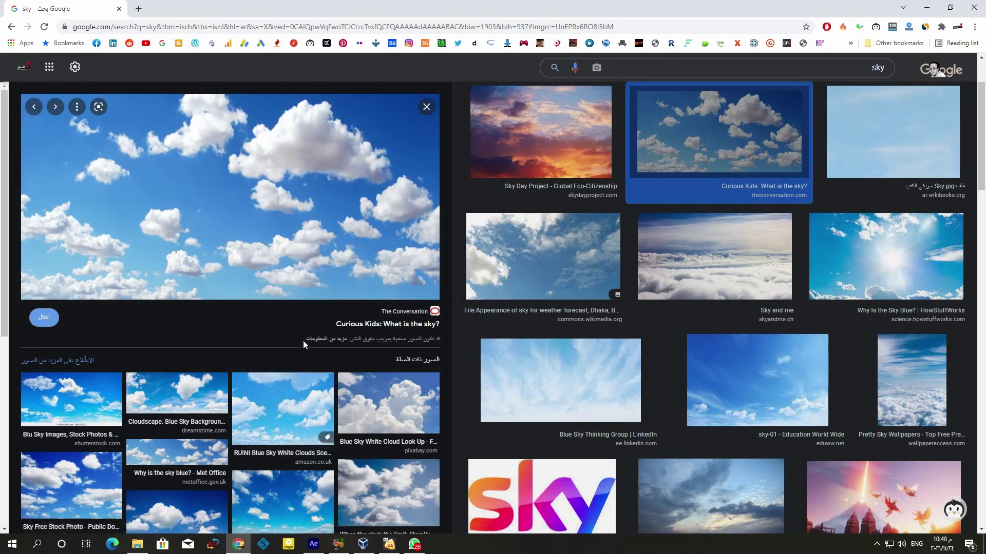
left_click(398, 261)
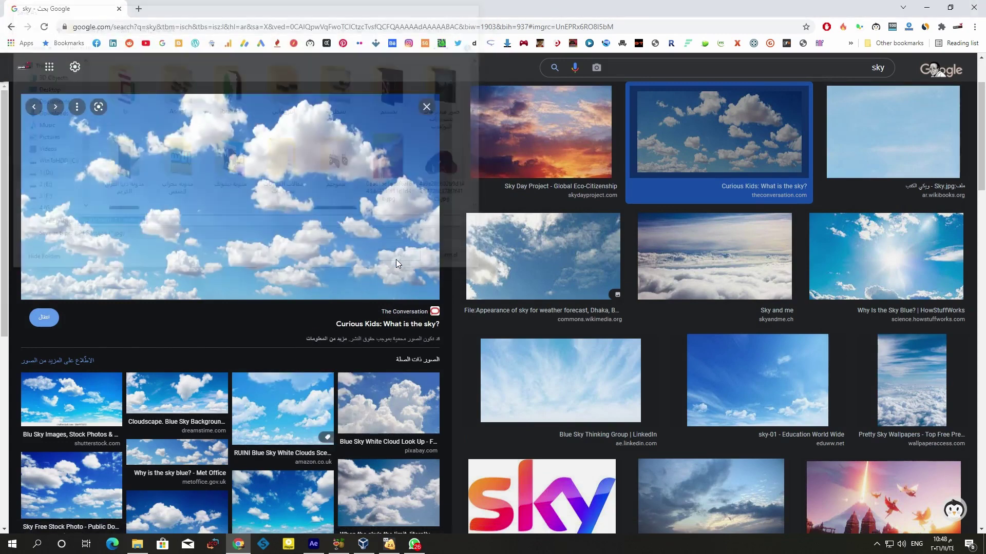
Drop the sky jpg into Comp 1 below Dark Gray Solid 1 and open the solid's Custom Texture Map Layer 1 list
left_click_drag(37, 524, 202, 483)
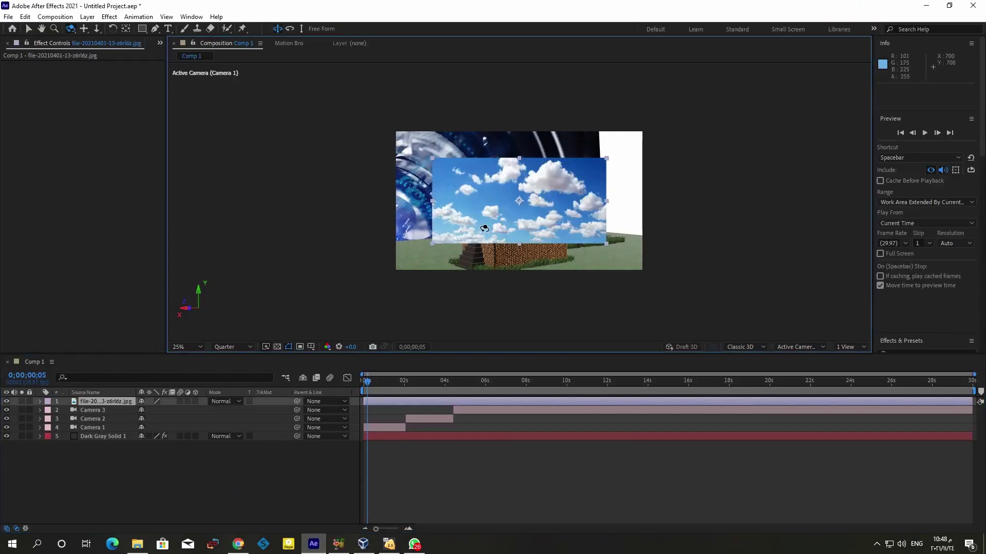
mouse_move(97, 405)
left_mouse_down()
mouse_move(104, 448)
mouse_move(79, 447)
left_mouse_up()
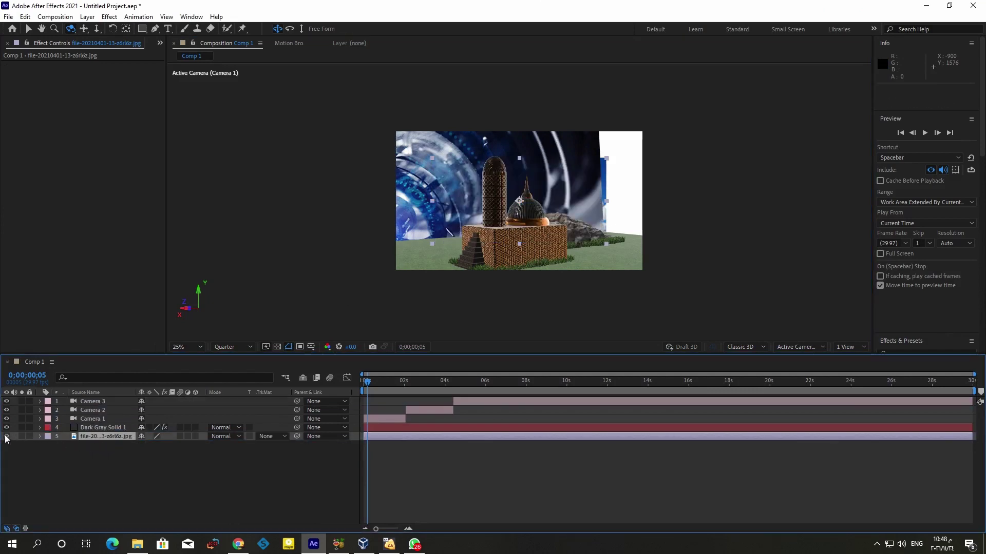
left_click(99, 428)
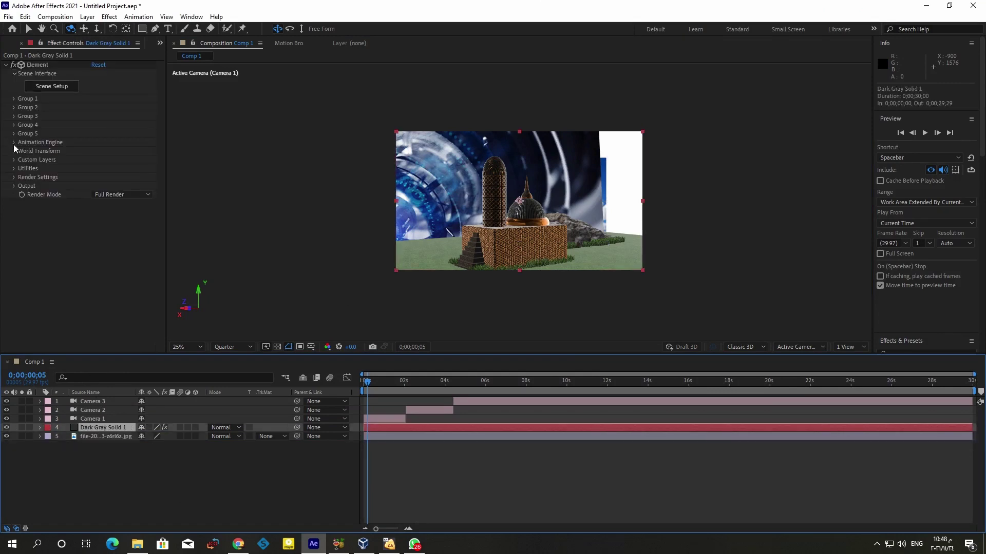
left_click(15, 160)
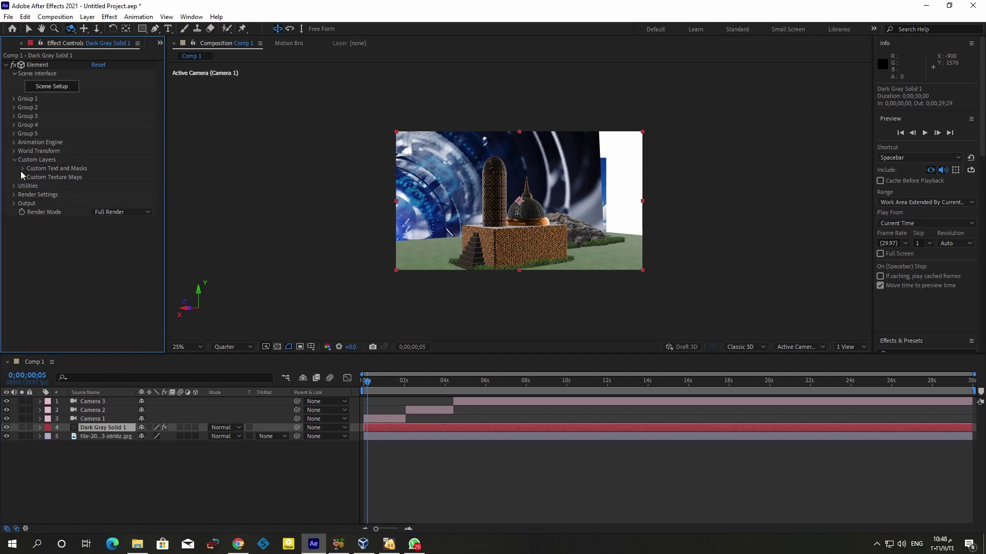
left_click(23, 177)
left_click(102, 174)
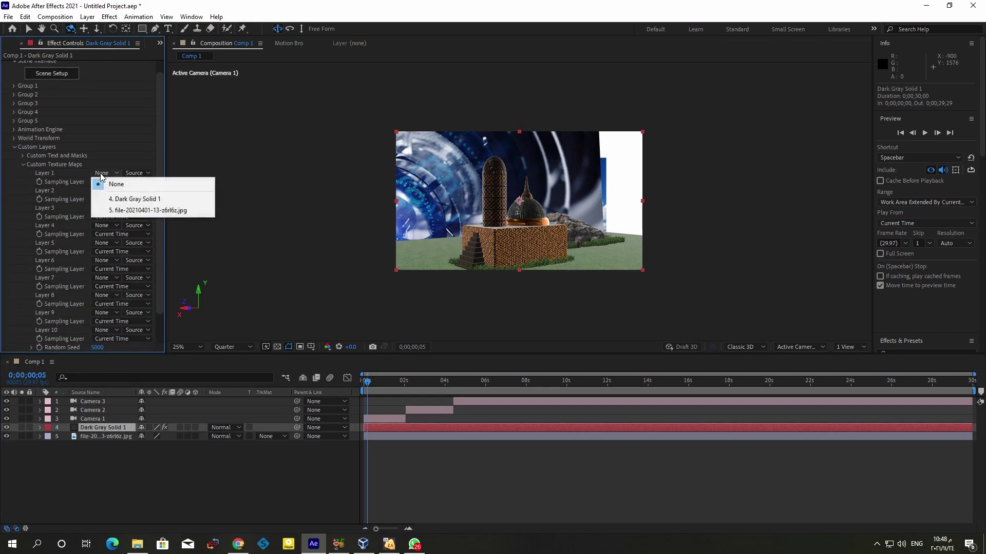
Assign the sky layer to Custom Layer 1 and use it as the Photo Holder's diffuse texture
left_click(147, 210)
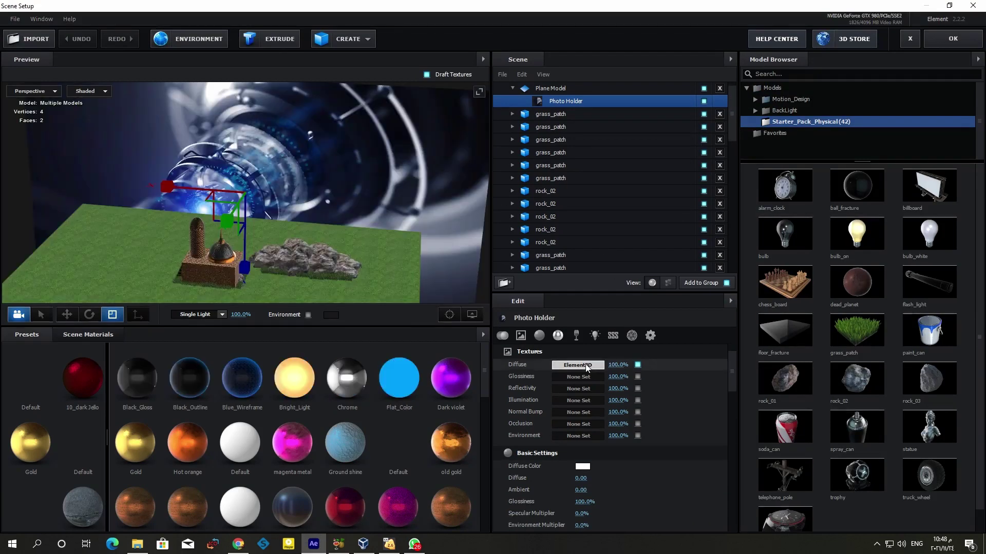
left_click(578, 365)
left_click(594, 307)
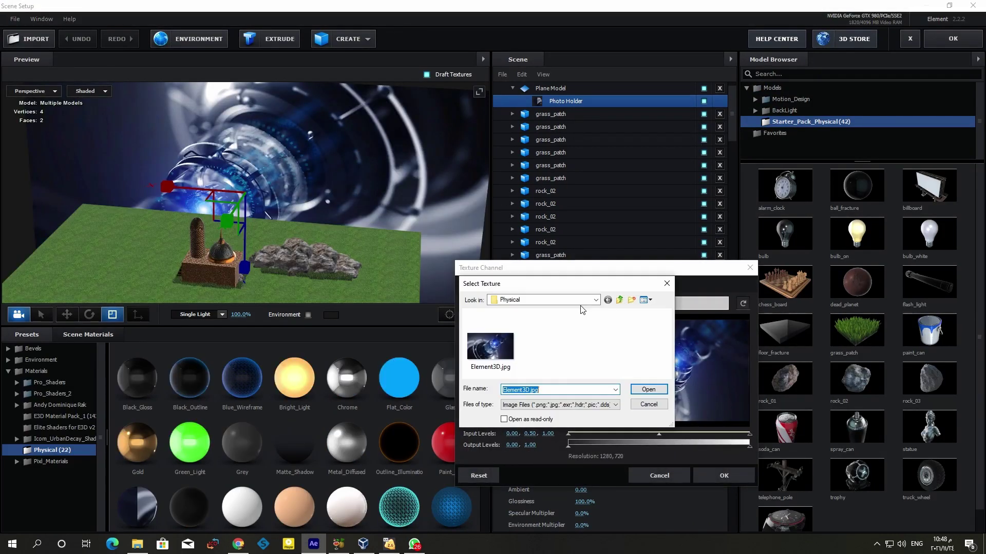
left_click(648, 404)
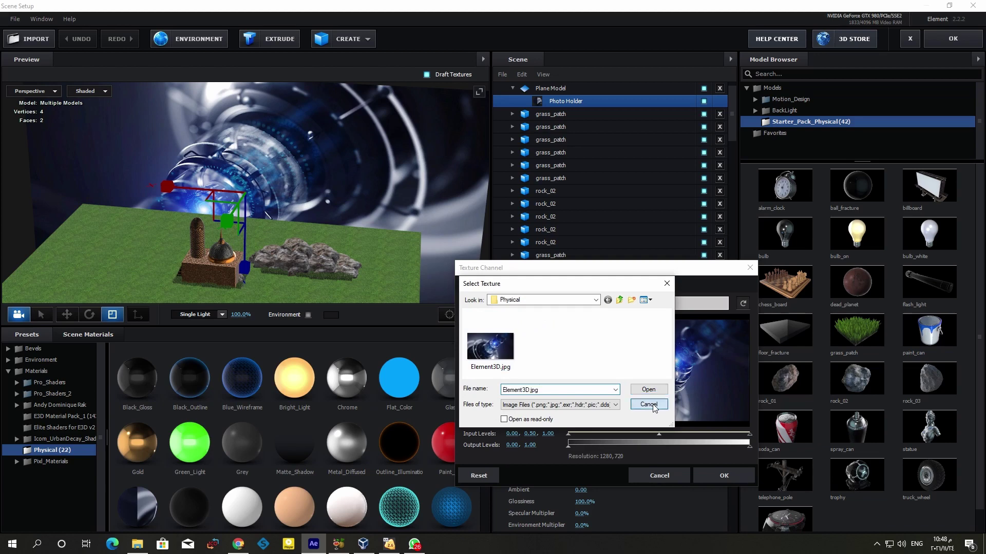
left_click(602, 307)
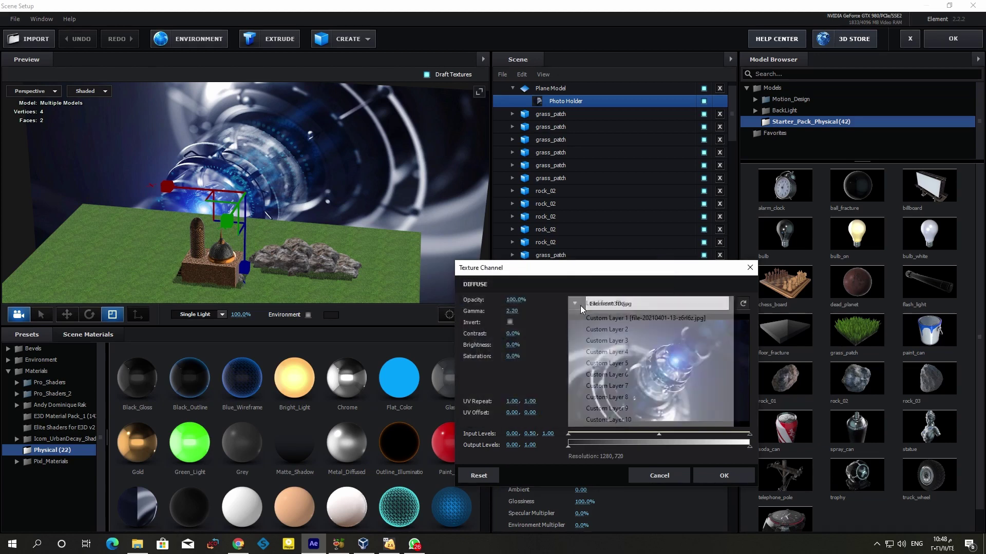
left_click(621, 319)
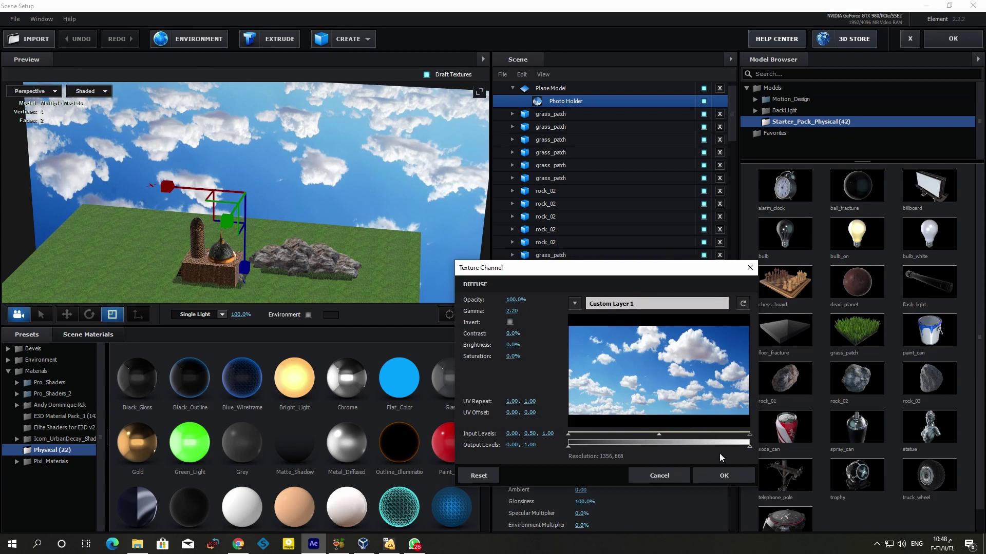
left_click(725, 476)
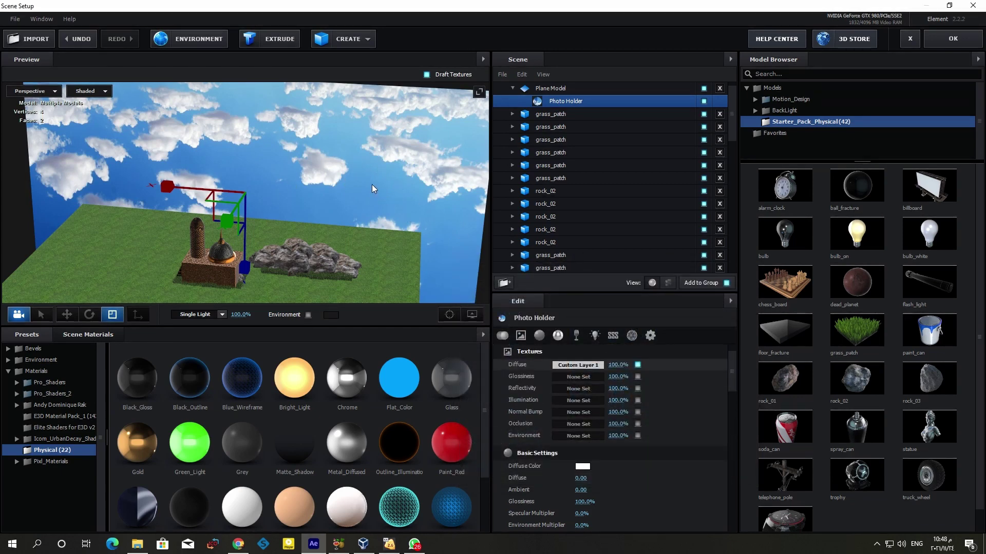
Rotate the sky plane upright so it faces the camera
scroll(372, 184, "down", 3)
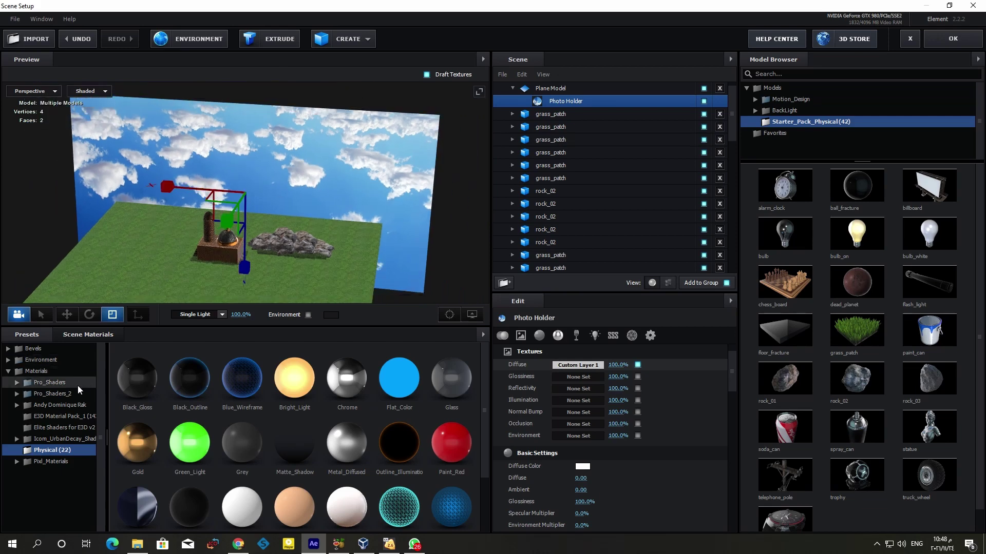
left_click(75, 315)
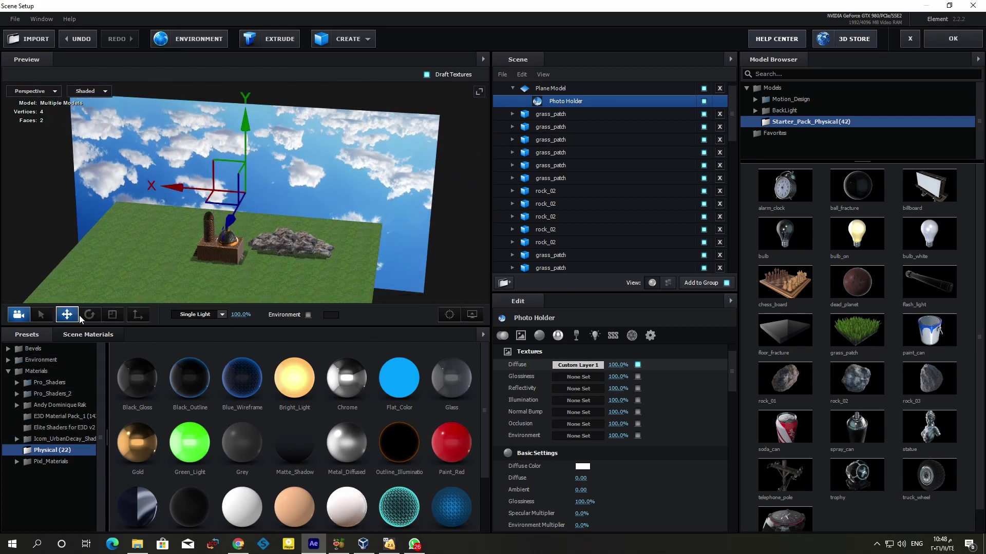
left_click(94, 315)
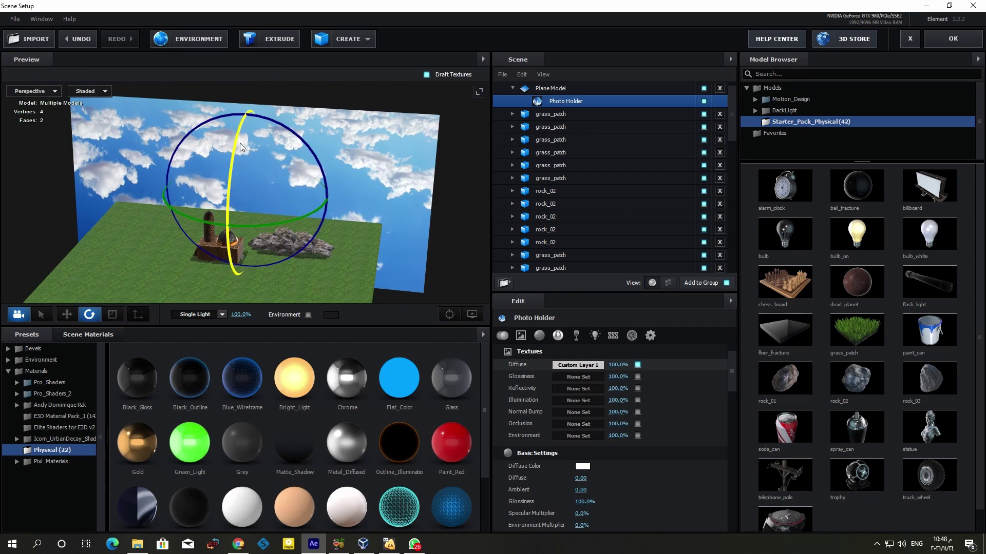
left_click_drag(240, 143, 235, 146)
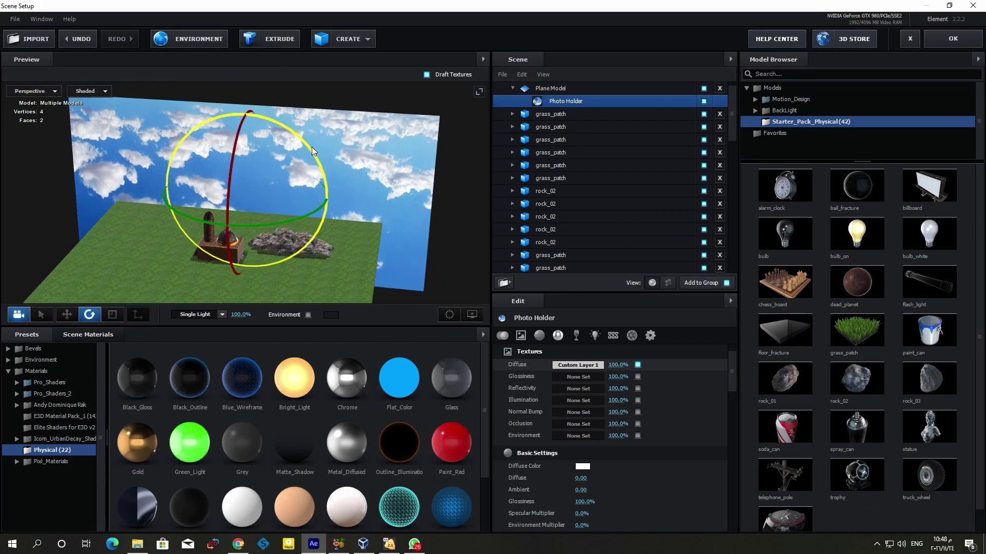
left_click_drag(312, 147, 353, 291)
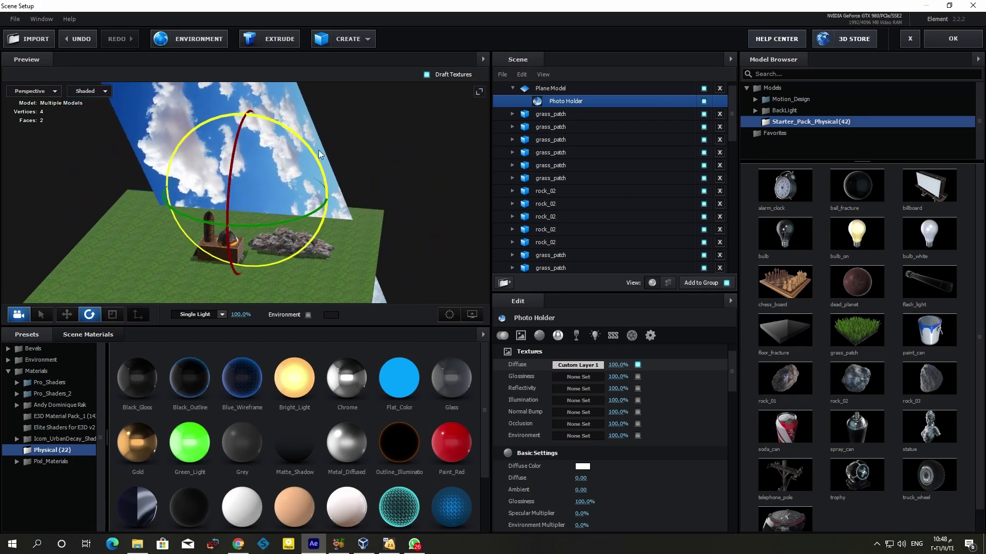
mouse_move(320, 154)
left_mouse_down()
mouse_move(333, 187)
mouse_move(322, 165)
left_mouse_up()
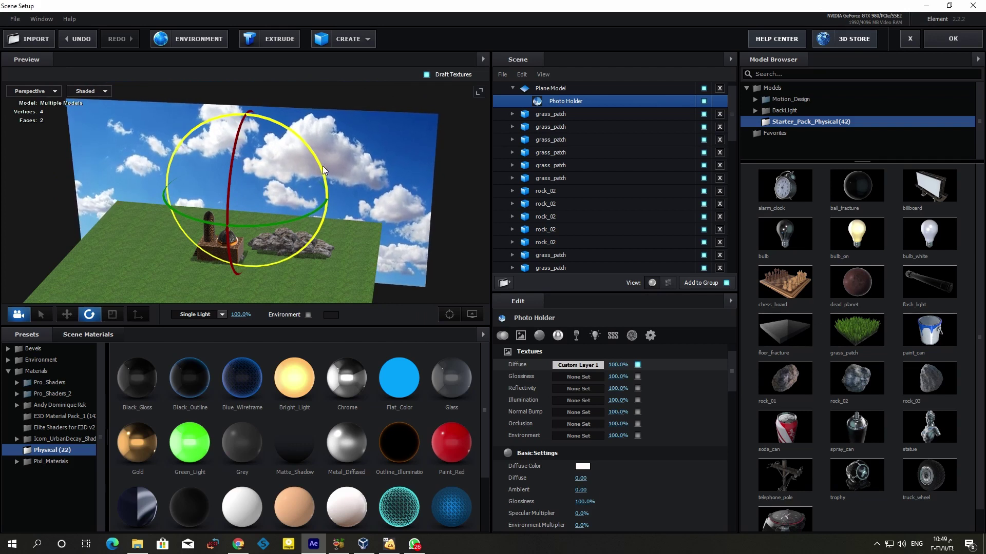
Narrow the sky plane along X, raise it on Y, and select the Plane Model
left_click(67, 315)
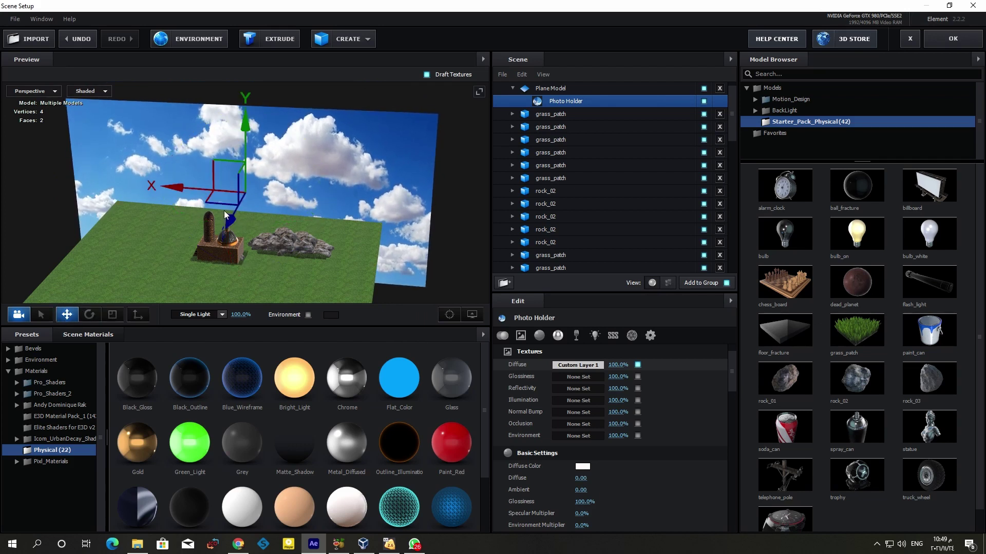
left_click(112, 314)
left_click_drag(318, 198, 283, 195)
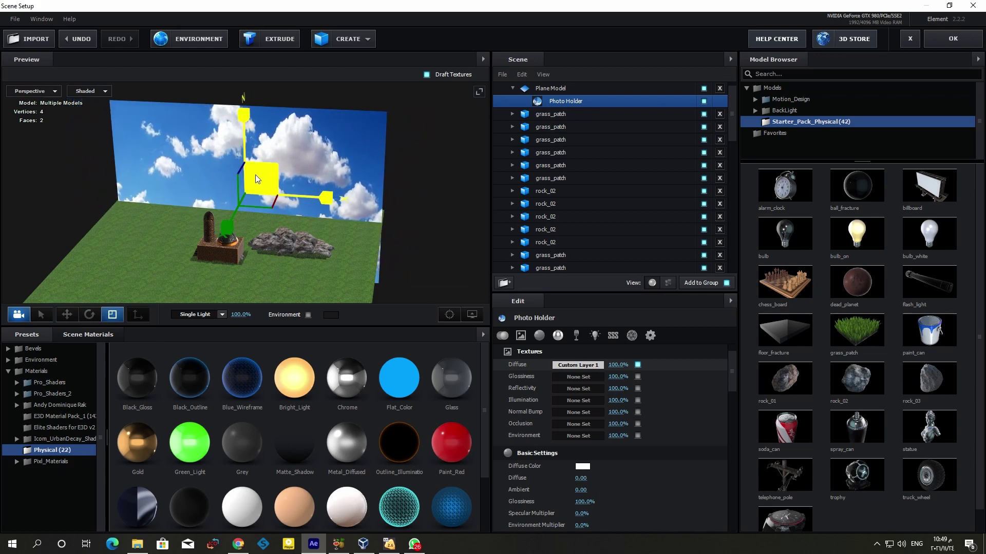
left_click(67, 314)
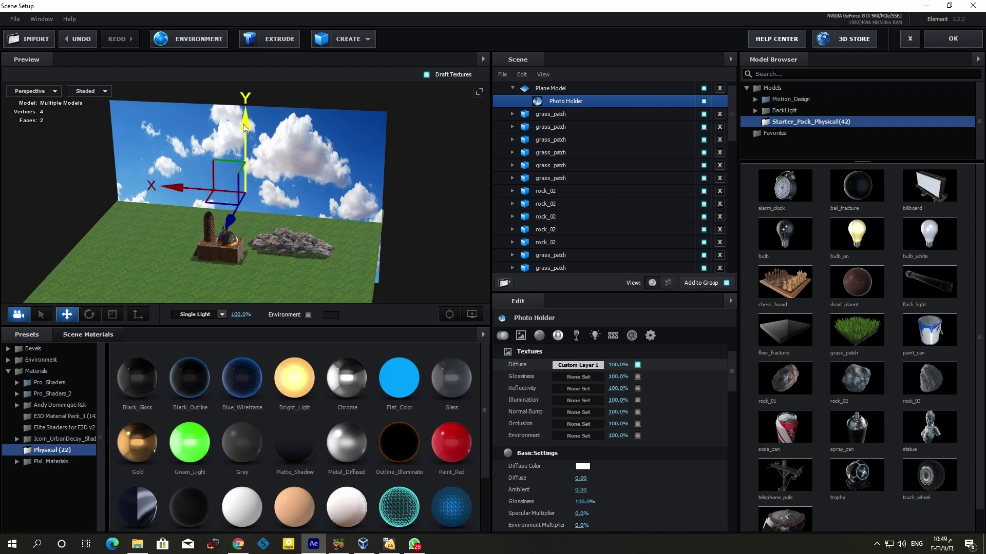
left_click_drag(243, 127, 257, 72)
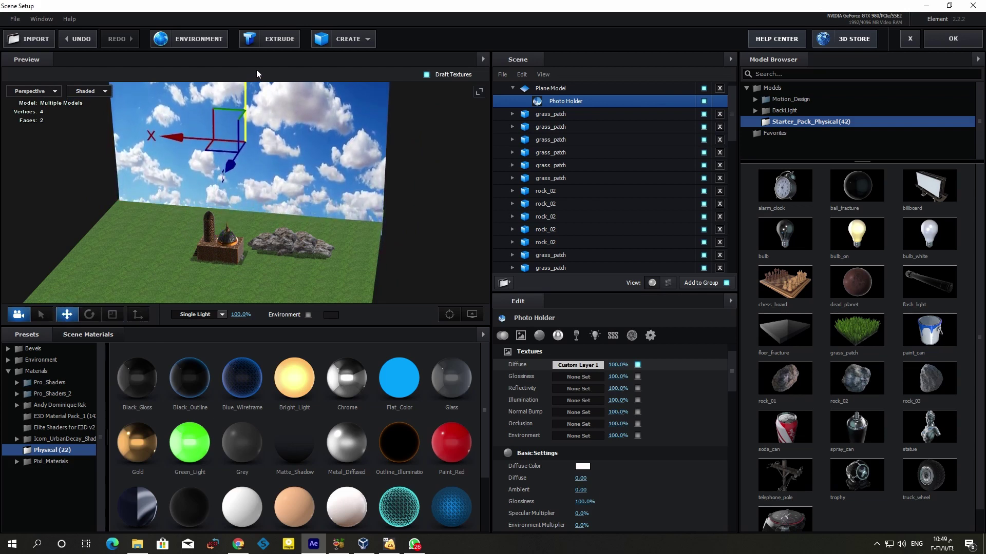
left_click(513, 87)
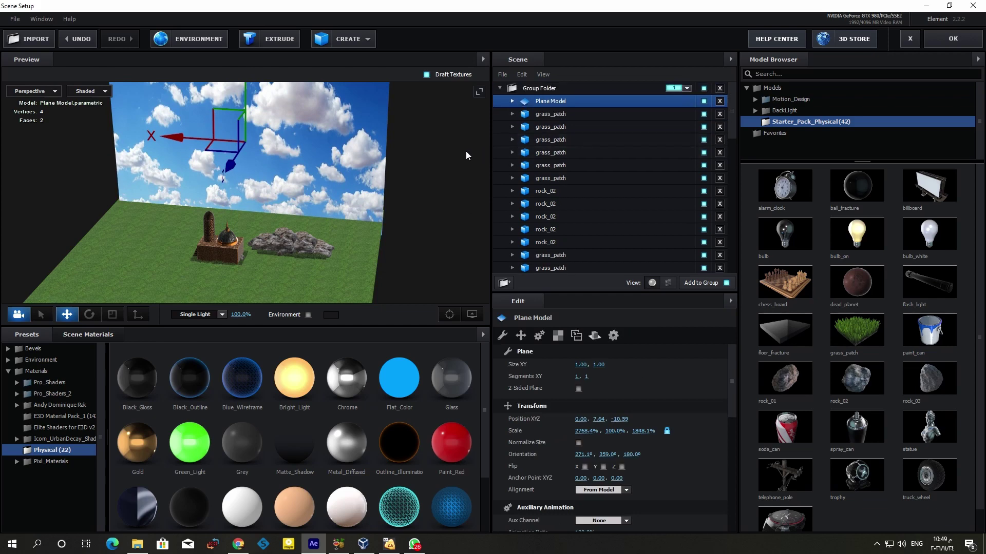
mouse_move(409, 174)
left_mouse_down()
mouse_move(357, 191)
mouse_move(381, 199)
left_mouse_up()
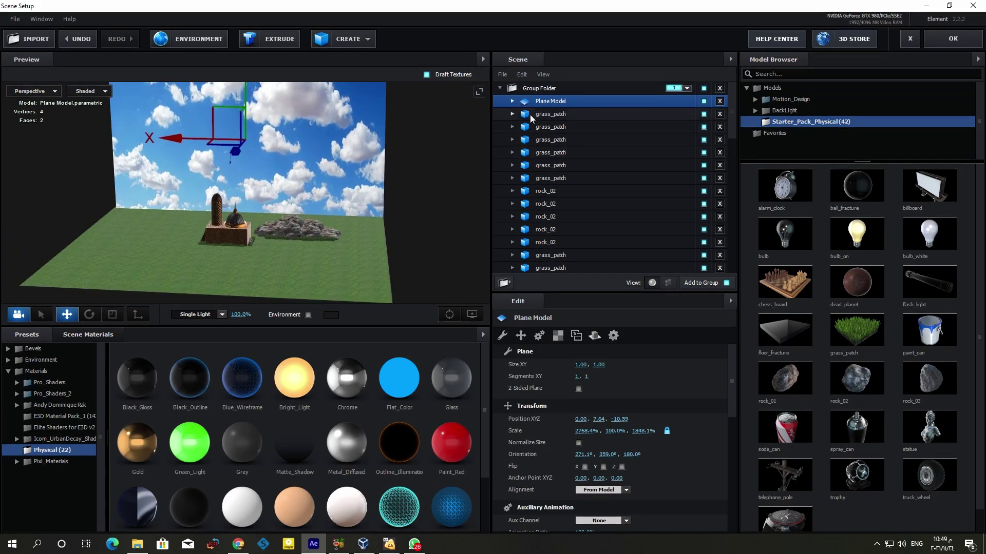
Duplicate the sky plane and rotate the copy about 90° to face sideways
key("ctrl+d")
left_click_drag(168, 141, 100, 149)
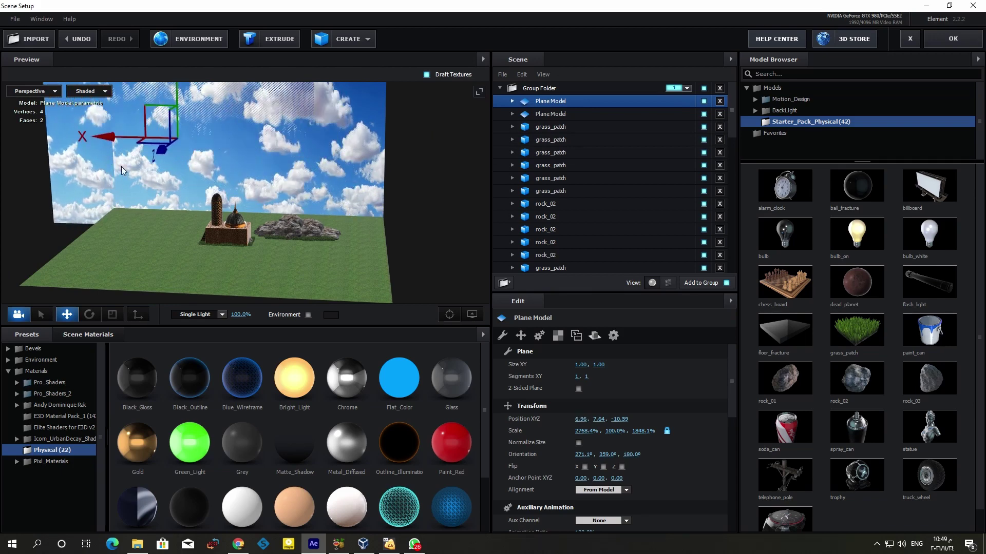
scroll(154, 190, "down", 3)
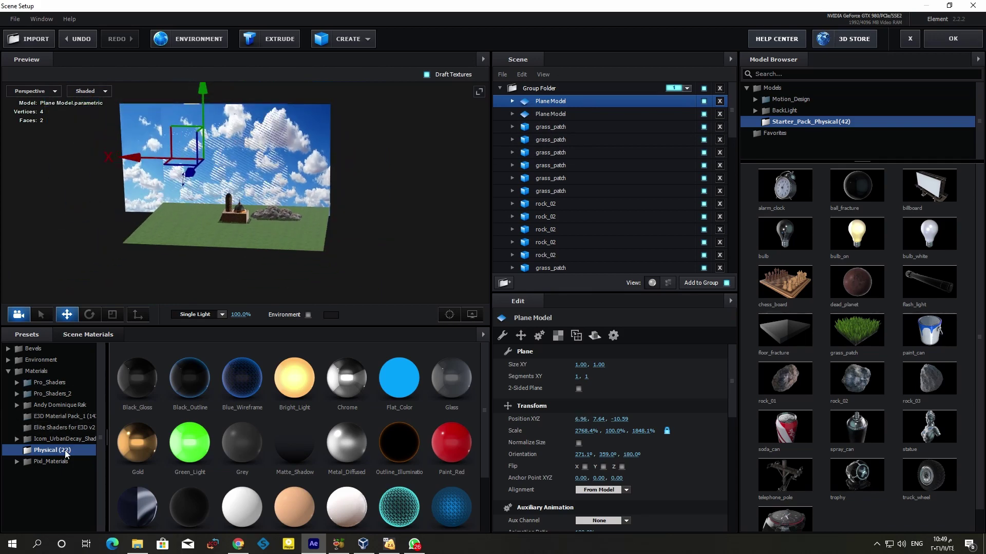
left_click(89, 314)
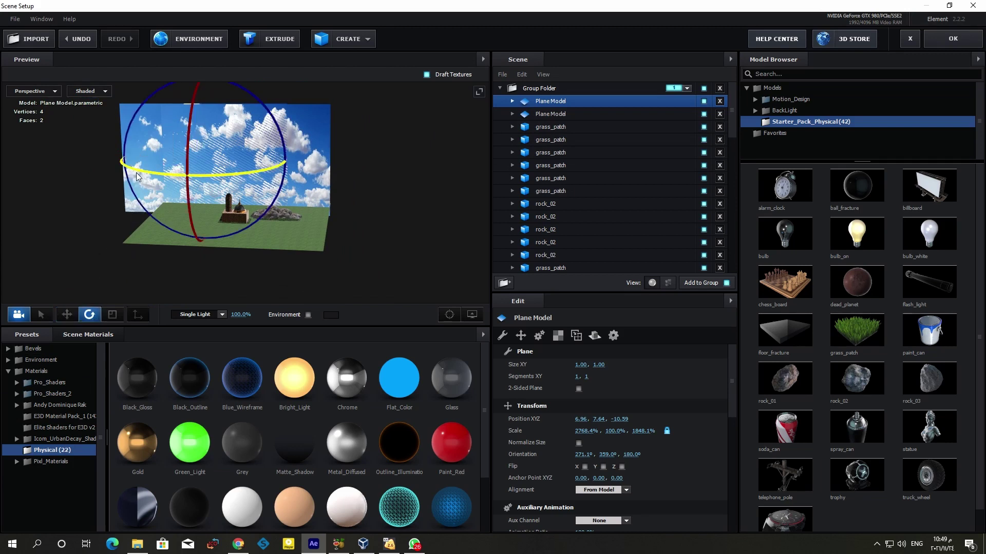
left_click_drag(137, 172, 240, 172)
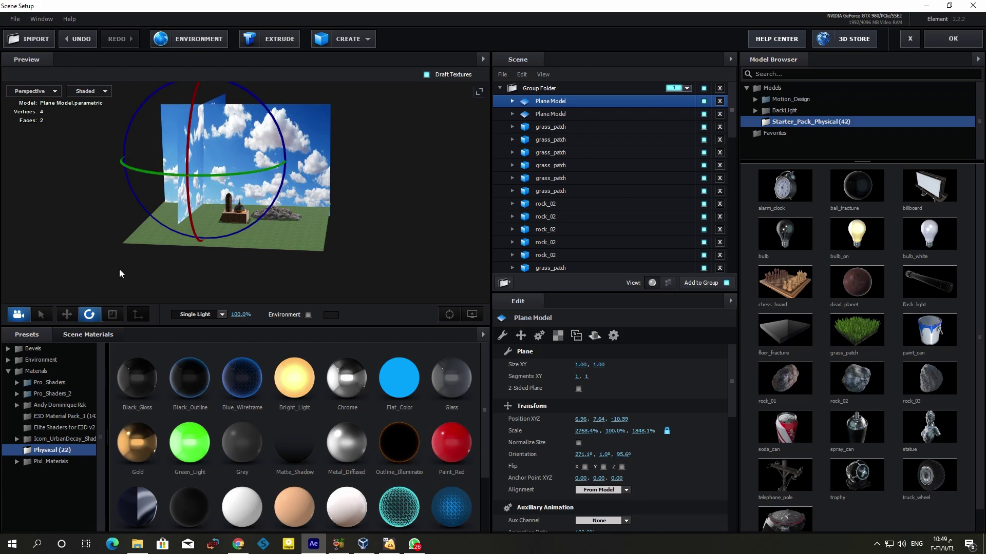
Move the copy along X and Z to 13.61, 7.64, 1.03, meeting the first wall at a corner
left_click(67, 314)
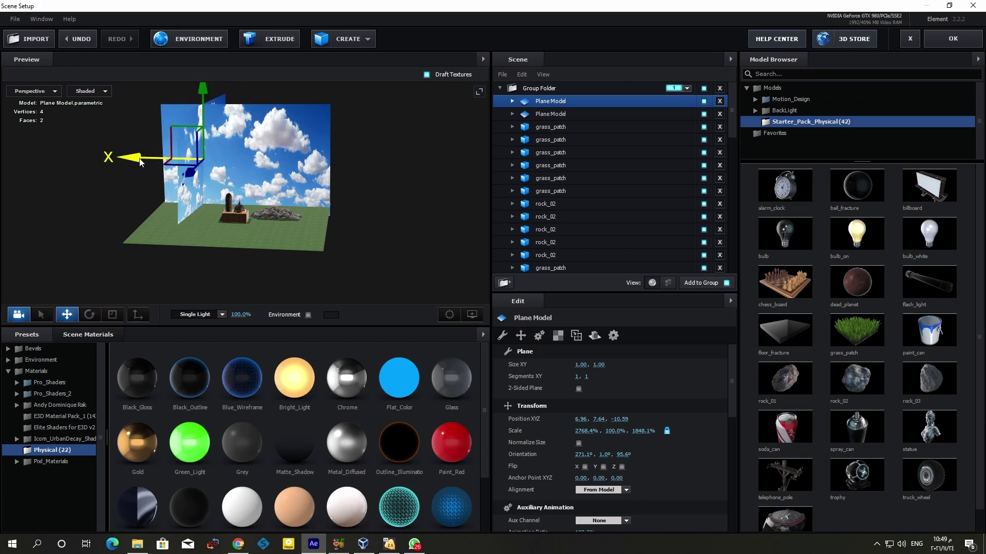
left_click_drag(140, 163, 137, 173)
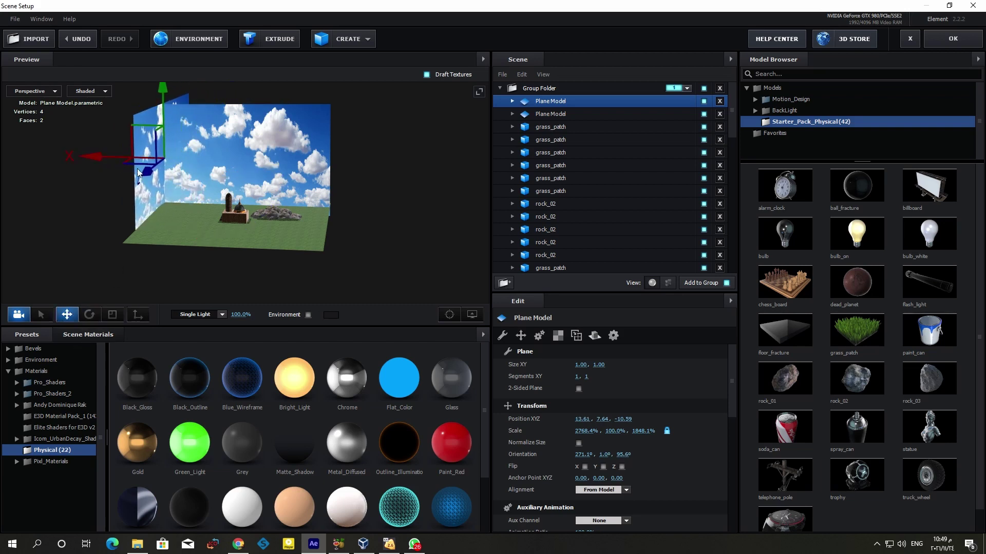
left_click_drag(315, 239, 259, 243)
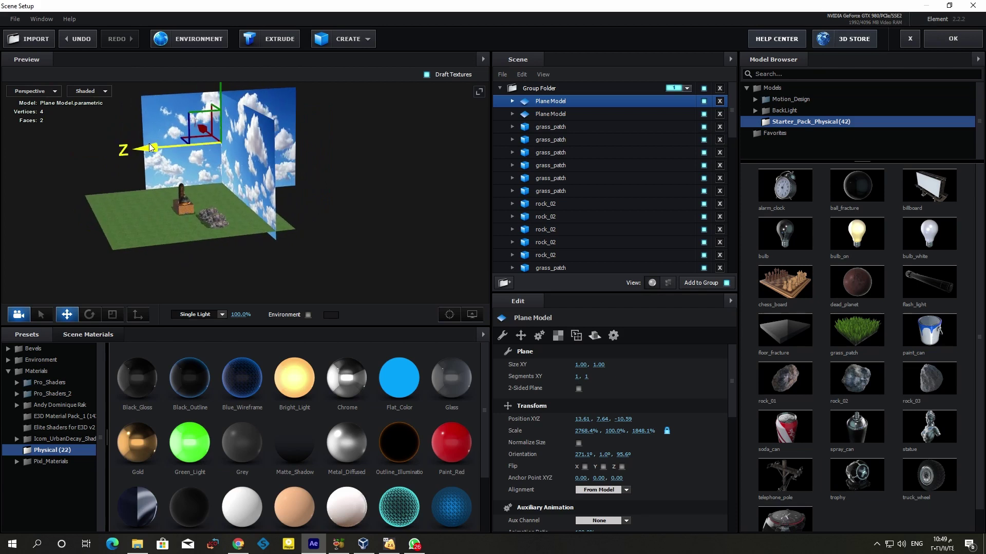
left_click_drag(146, 148, 84, 160)
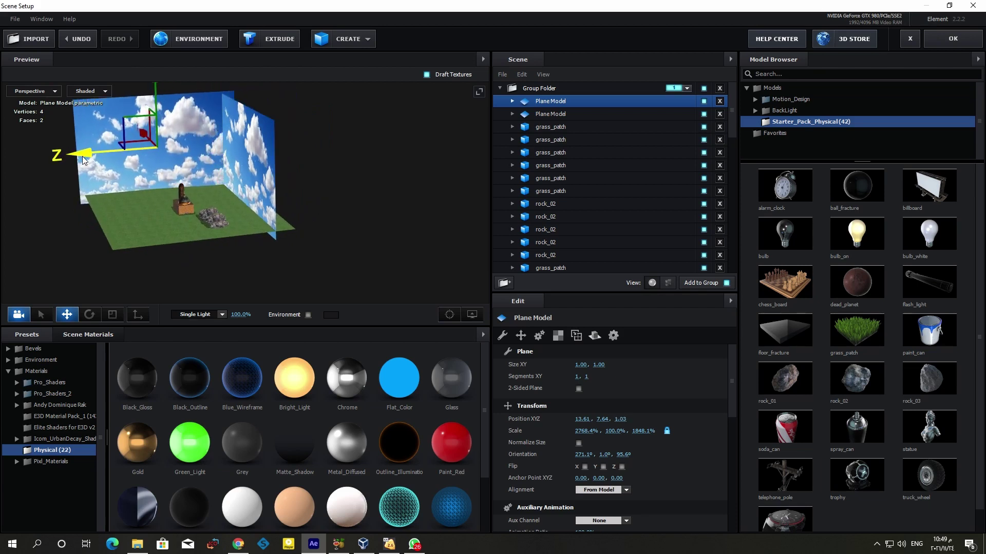
scroll(125, 178, "down", 1)
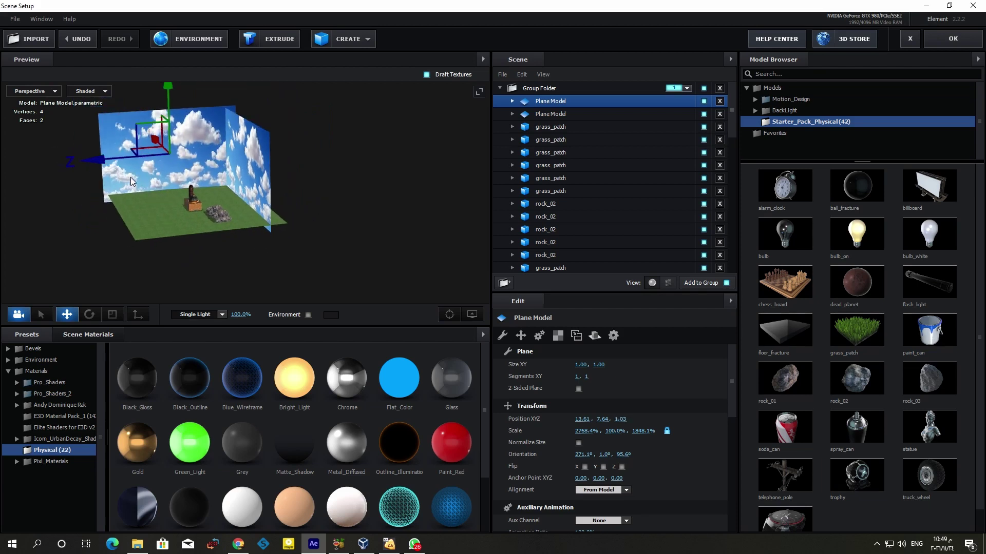
scroll(252, 232, "up", 3)
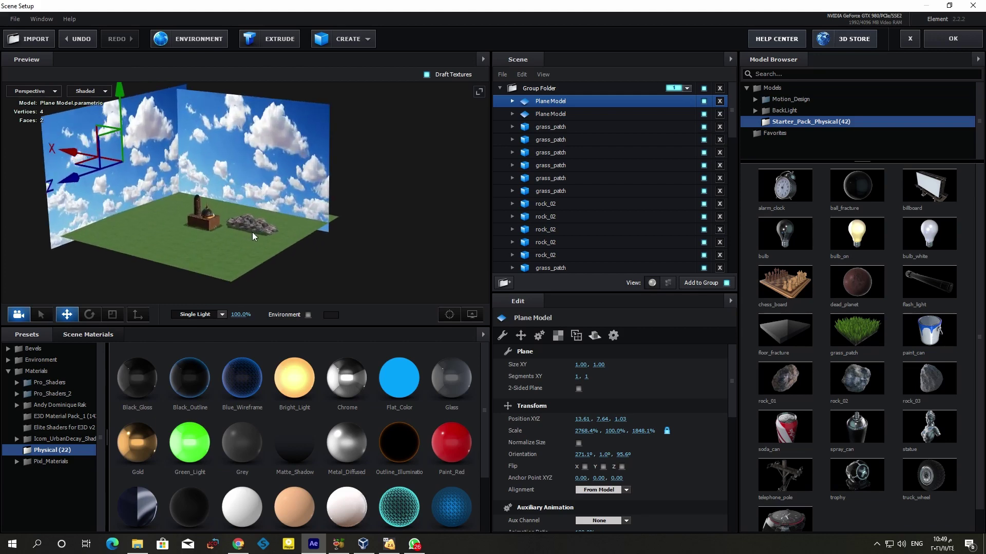
scroll(260, 233, "up", 2)
left_click_drag(263, 248, 252, 230)
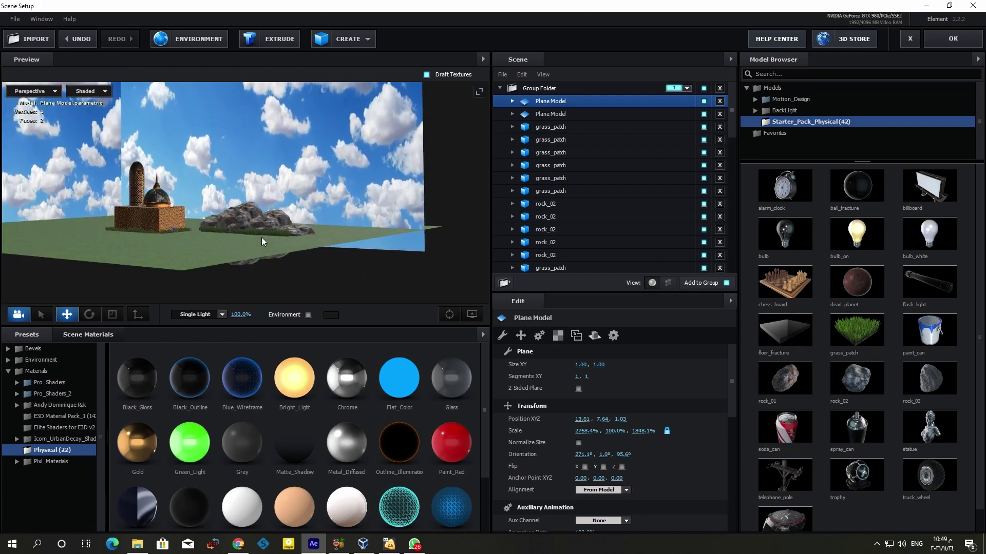
scroll(223, 226, "up", 1)
scroll(224, 226, "up", 1)
scroll(223, 226, "up", 1)
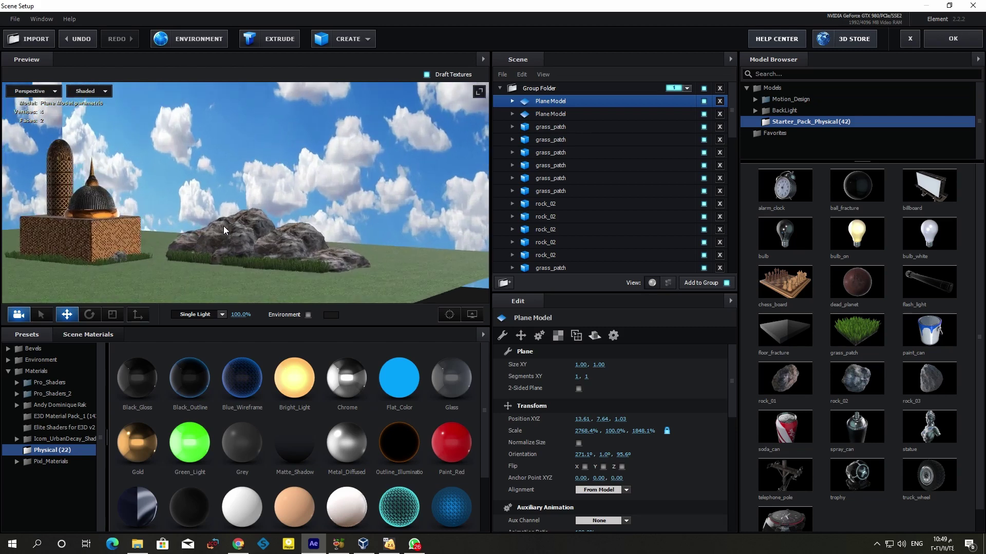
scroll(223, 226, "up", 1)
scroll(218, 233, "down", 2)
scroll(217, 233, "down", 2)
scroll(218, 233, "down", 2)
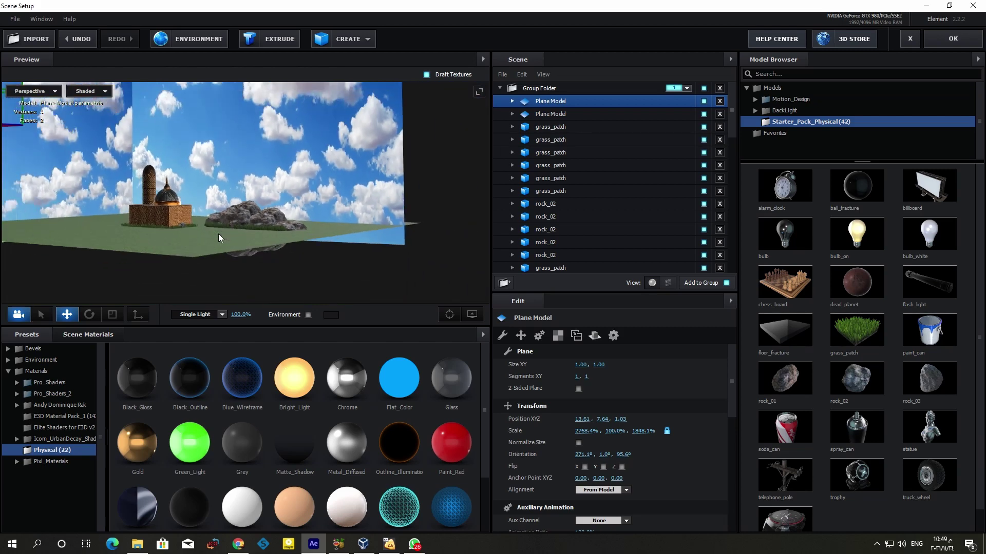
left_click_drag(218, 233, 229, 250)
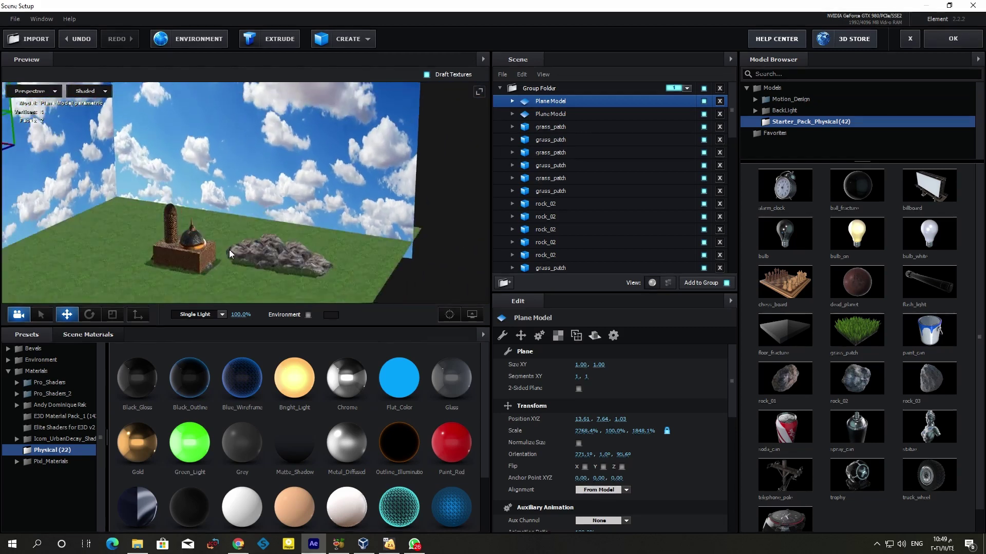
Compare the Cinema, Dramatic and Stylized lighting presets, settle on Cinema, and close Scene Setup
left_click(222, 315)
left_click(203, 190)
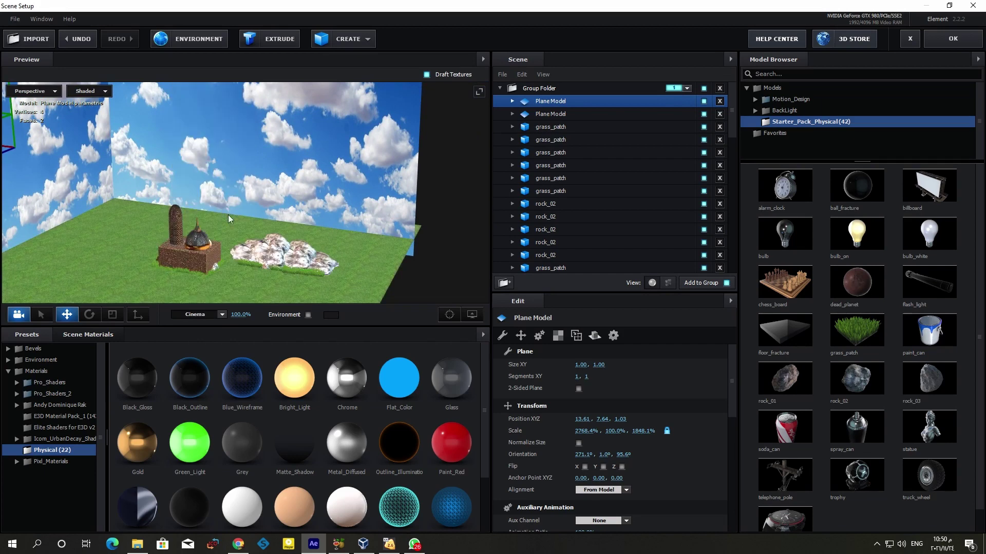
left_click_drag(248, 267, 254, 257)
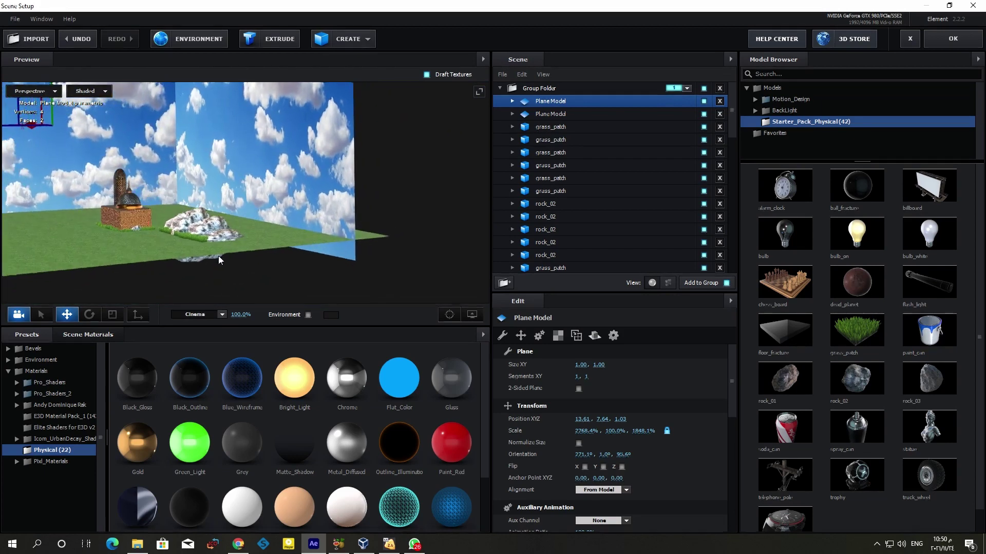
left_click(222, 314)
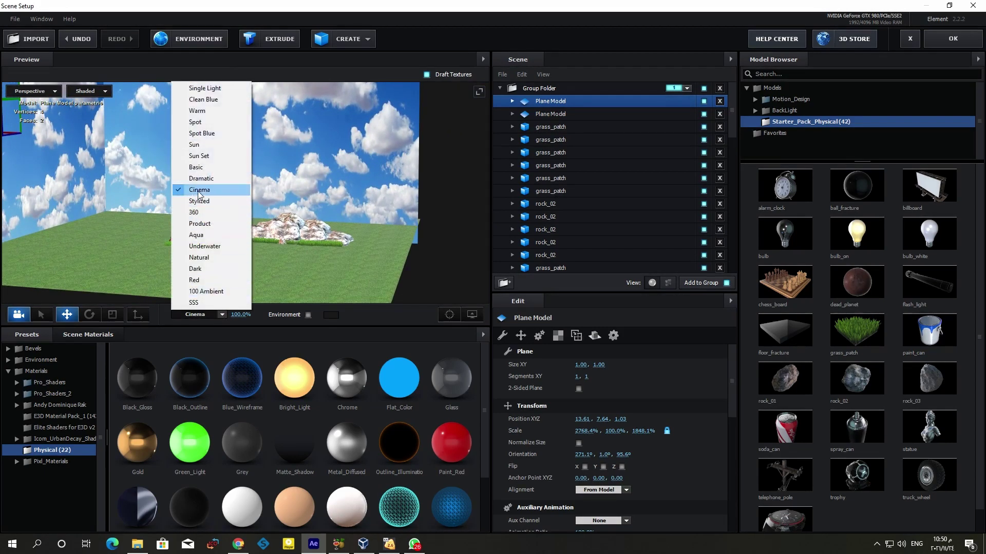
left_click(199, 183)
left_click(222, 314)
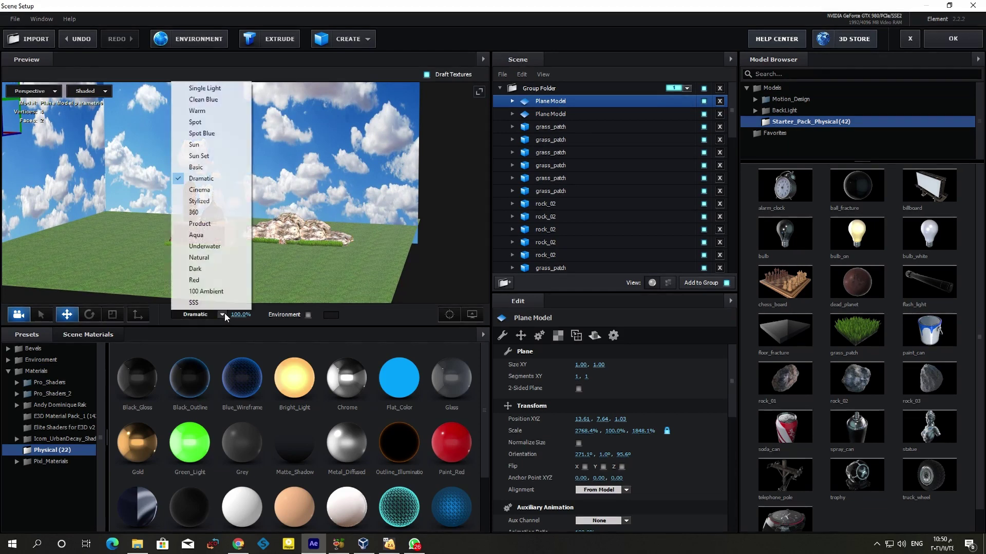
left_click(199, 204)
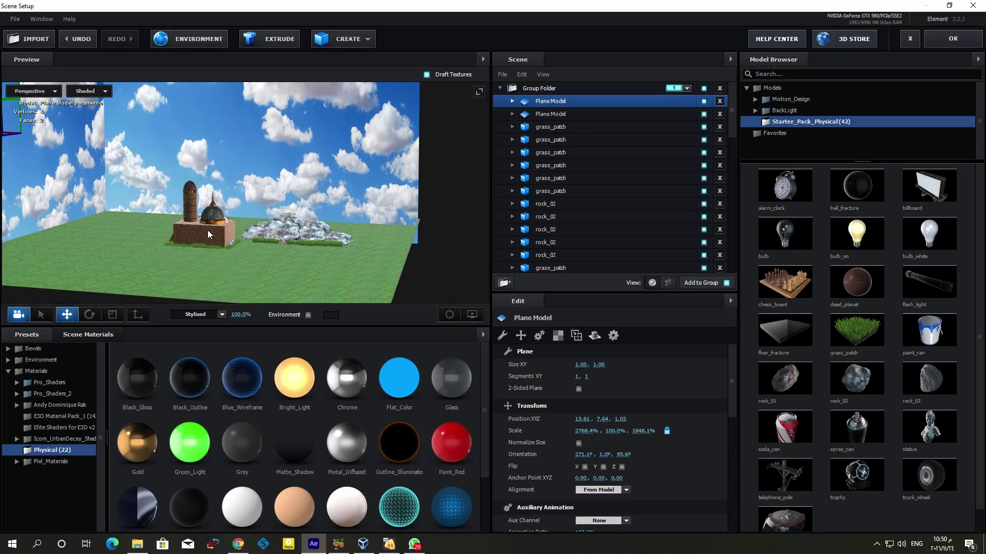
left_click(224, 314)
left_click(202, 200)
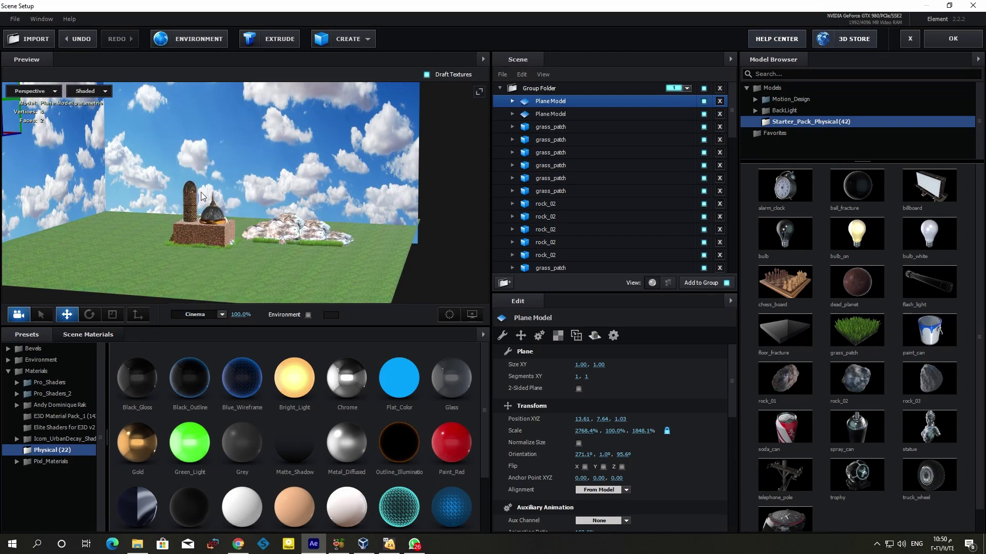
left_click(946, 37)
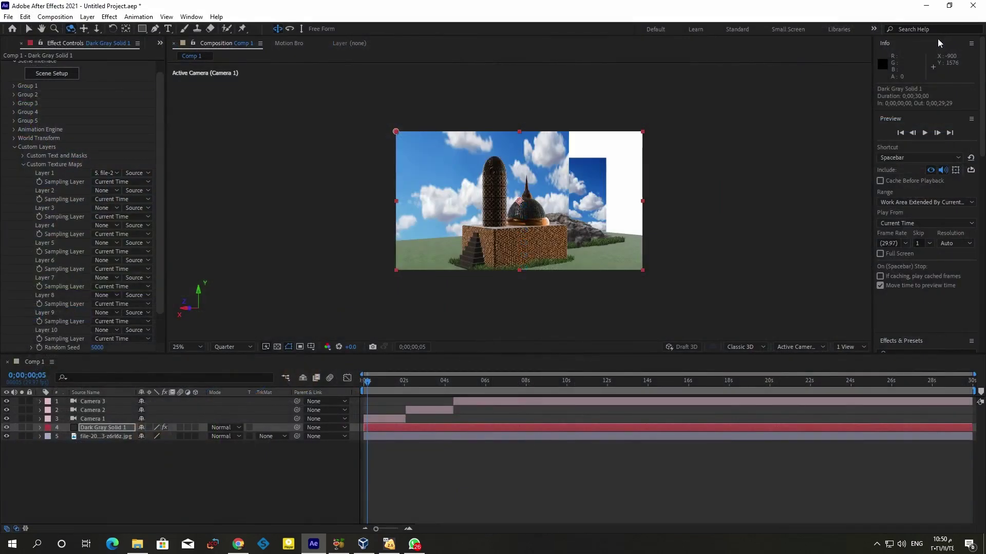
Hide sky photo layer 5, play and stop a camera-animation preview, then reopen Scene Setup
left_click(6, 437)
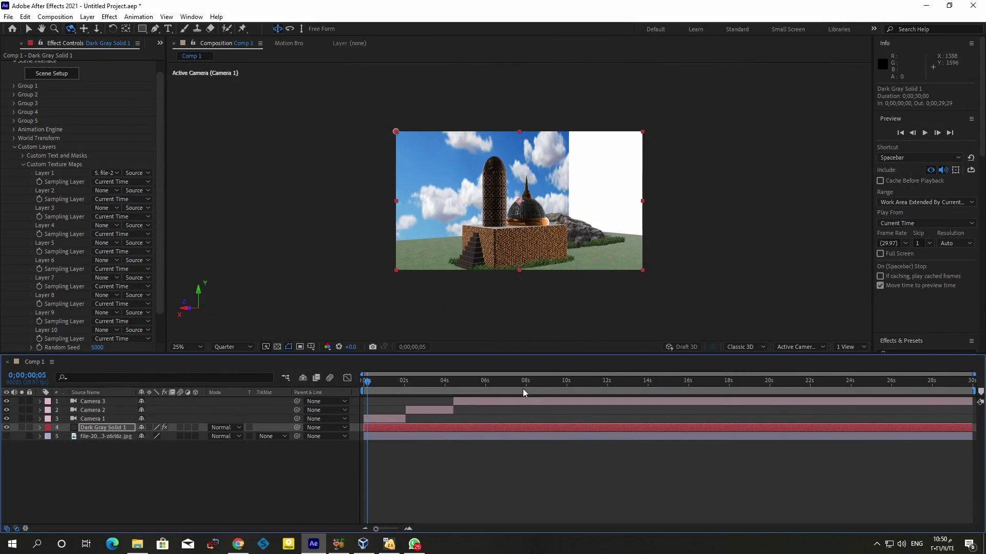
key("space")
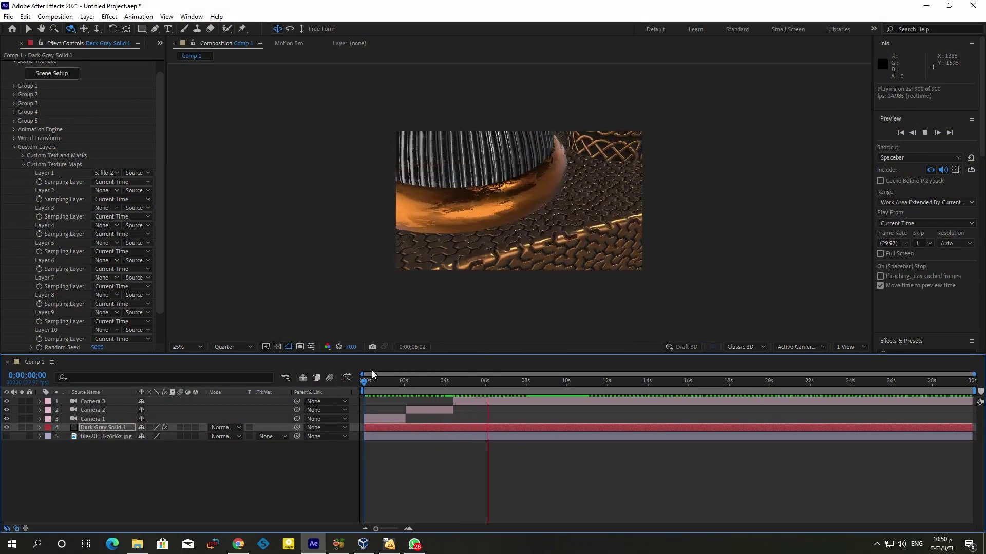
key("space")
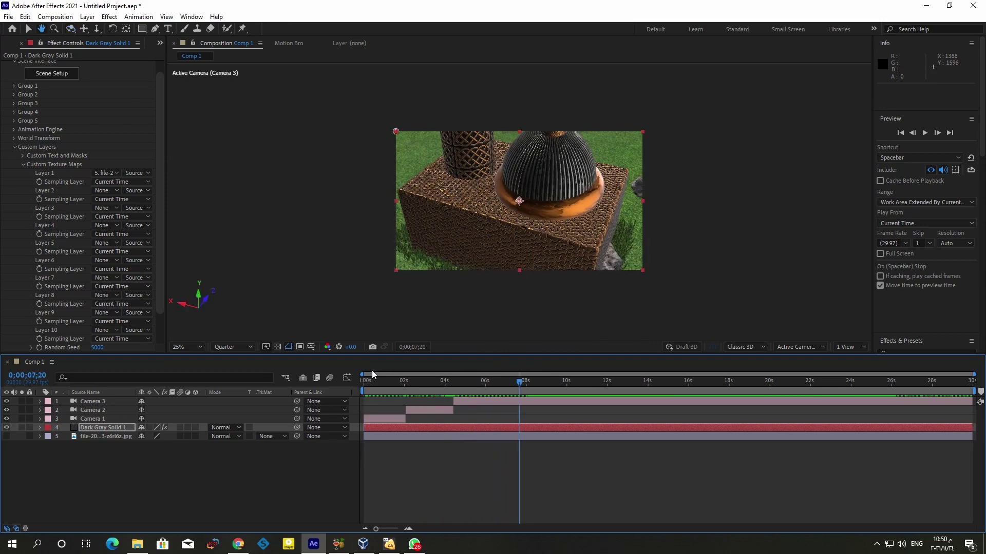
left_click(71, 78)
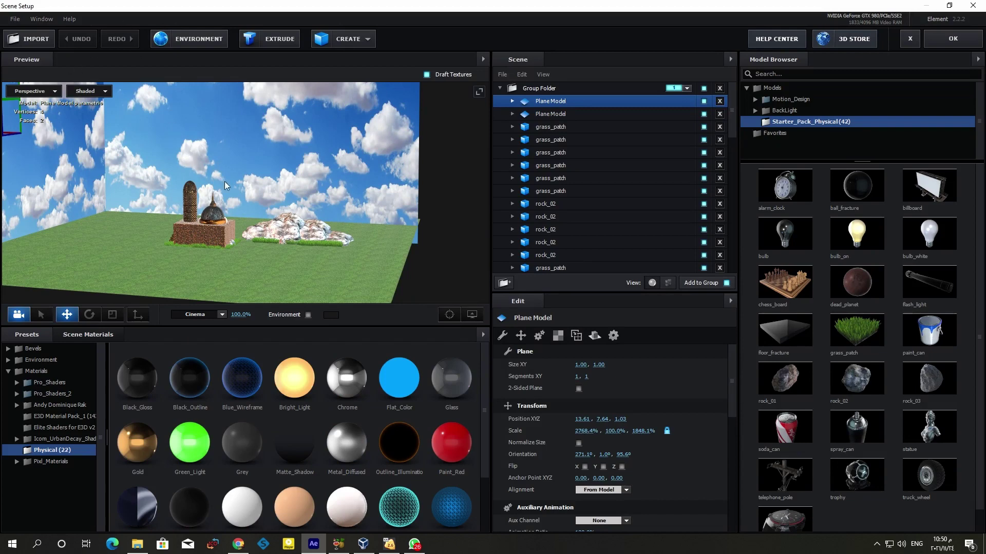
Alt-drag the sky wall along X to create a third wall on the opposite side
mouse_move(333, 214)
left_mouse_down()
mouse_move(337, 225)
mouse_move(275, 230)
mouse_move(379, 222)
mouse_move(341, 210)
mouse_move(332, 229)
left_mouse_up()
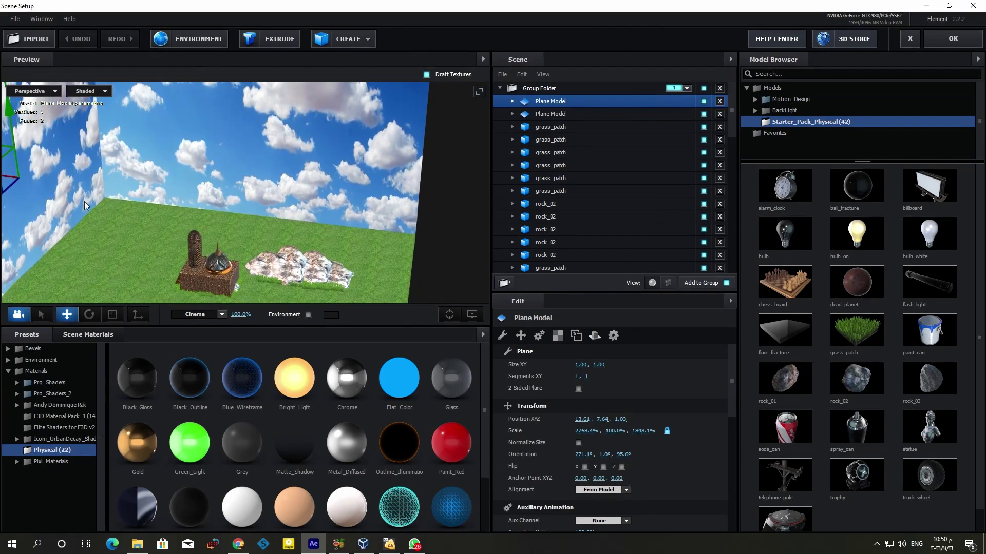
left_click_drag(84, 201, 200, 245)
scroll(200, 245, "down", 5)
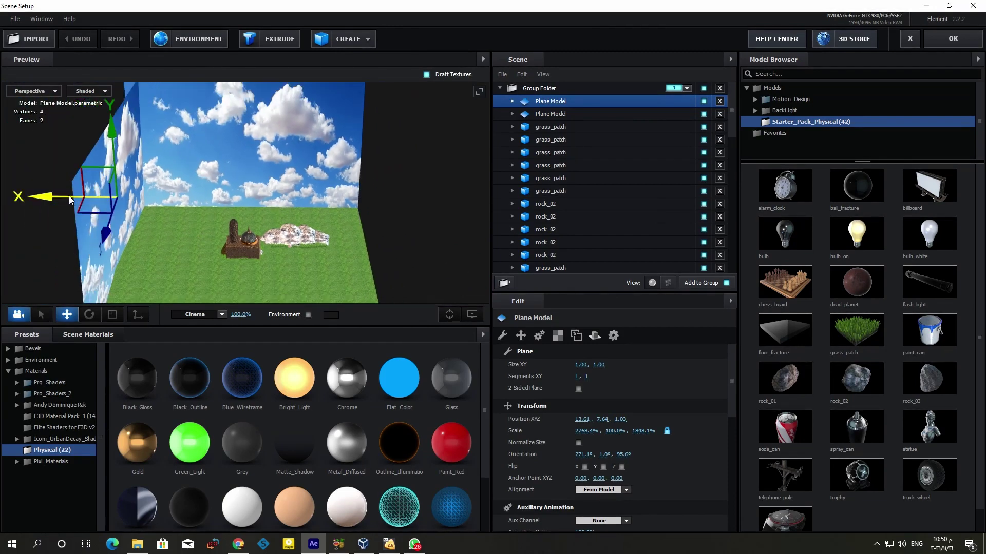
left_click_drag(85, 197, 295, 208)
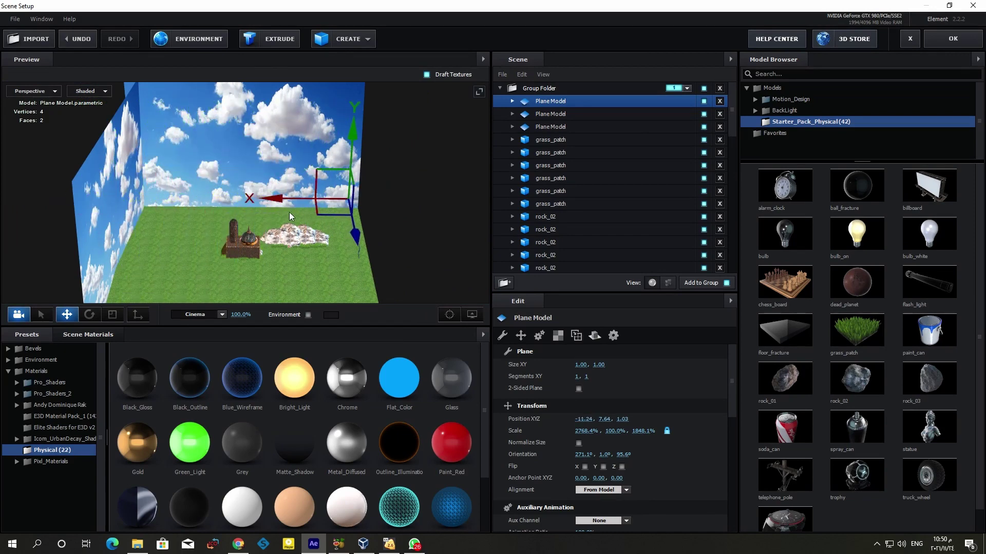
mouse_move(288, 211)
left_mouse_down()
mouse_move(270, 238)
mouse_move(281, 236)
left_mouse_up()
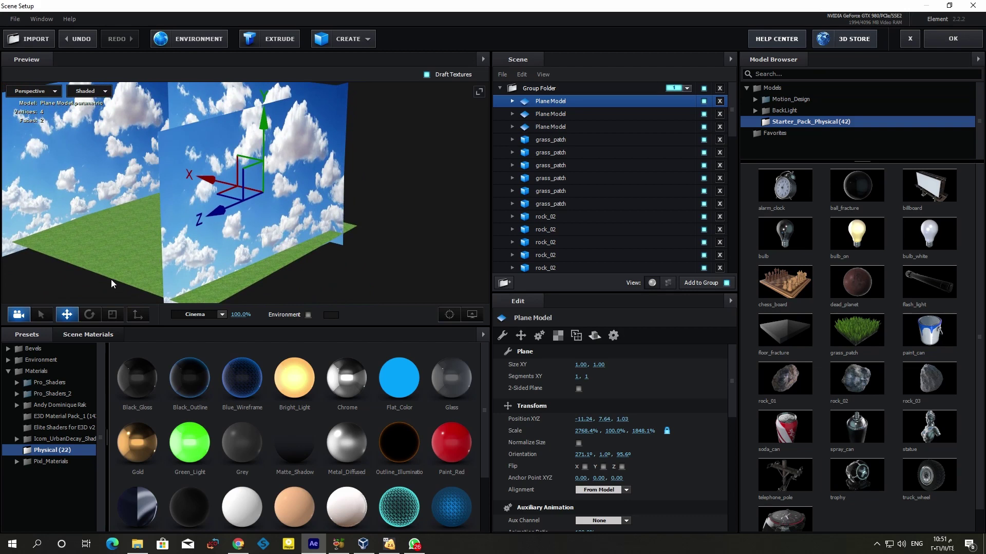
Rotate the third wall to enclose the scene, shift it to X -13.23, and accept Scene Setup
left_click(90, 314)
mouse_move(337, 205)
left_mouse_down()
mouse_move(268, 220)
mouse_move(316, 129)
mouse_move(223, 180)
mouse_move(288, 211)
mouse_move(197, 221)
mouse_move(418, 195)
mouse_move(397, 197)
mouse_move(435, 224)
left_mouse_up()
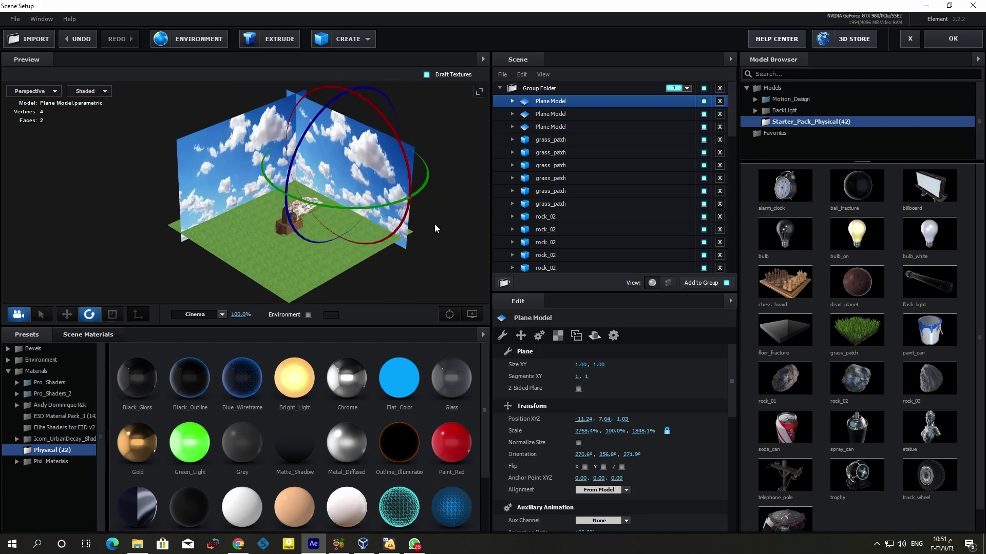
left_click_drag(434, 224, 399, 220)
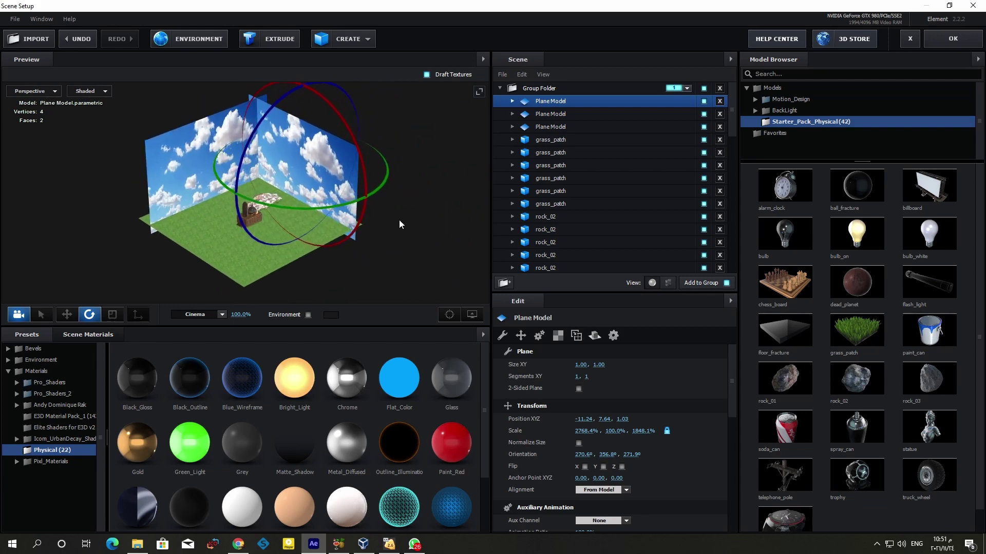
scroll(399, 224, "up", 3)
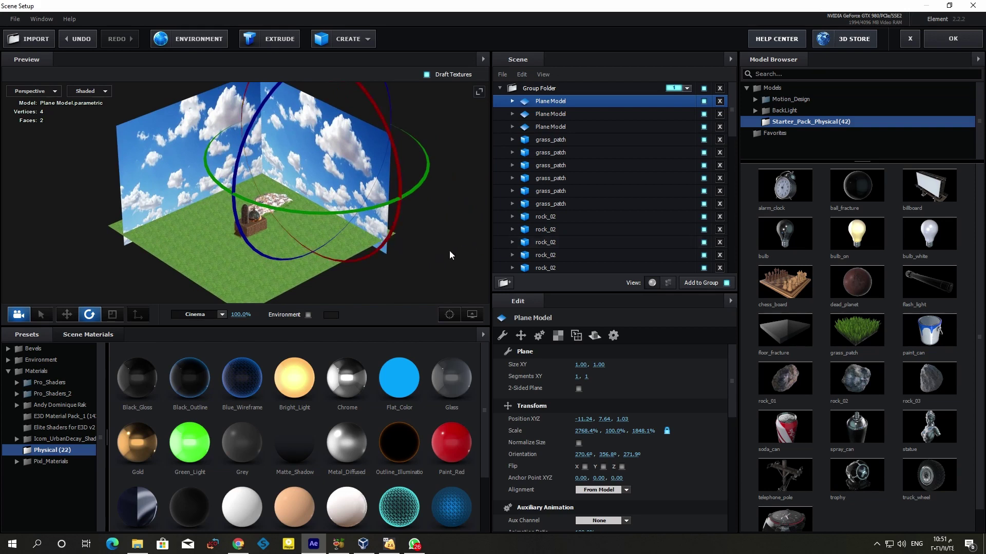
left_click(66, 314)
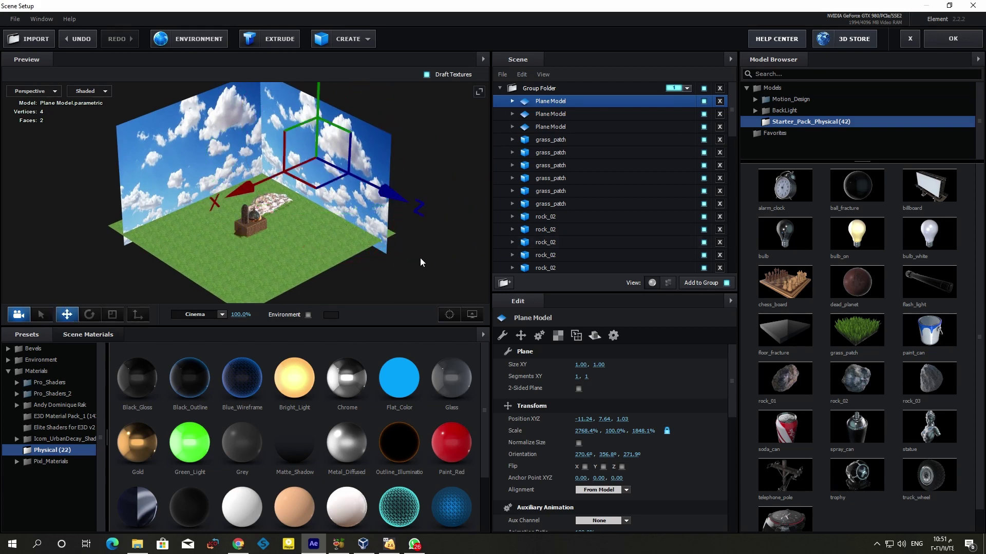
left_click_drag(420, 258, 347, 230)
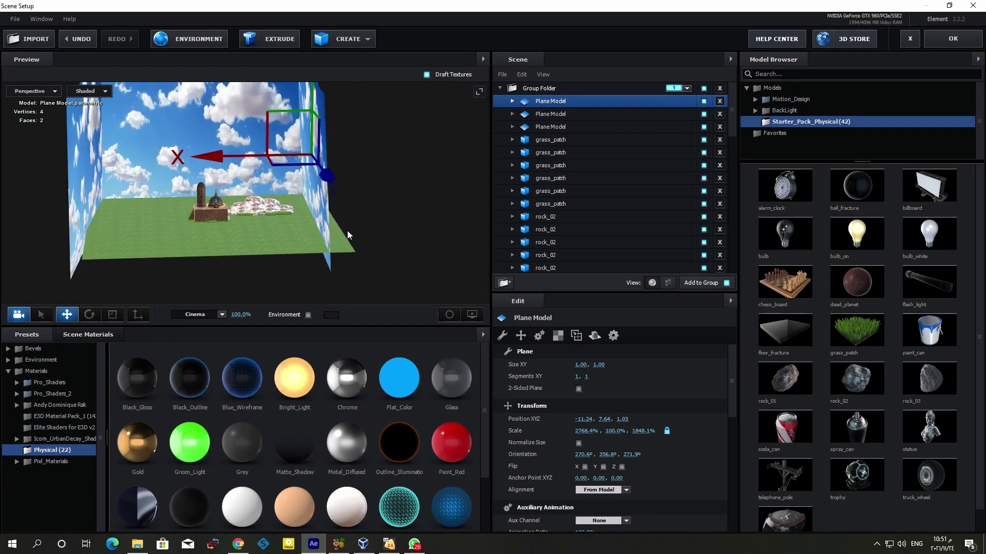
left_click_drag(232, 154, 250, 153)
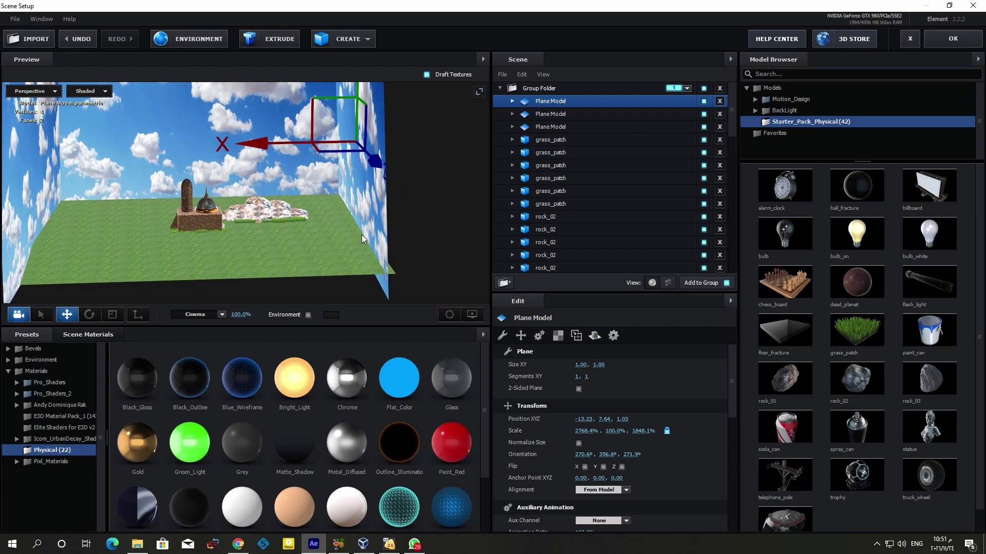
left_click(956, 40)
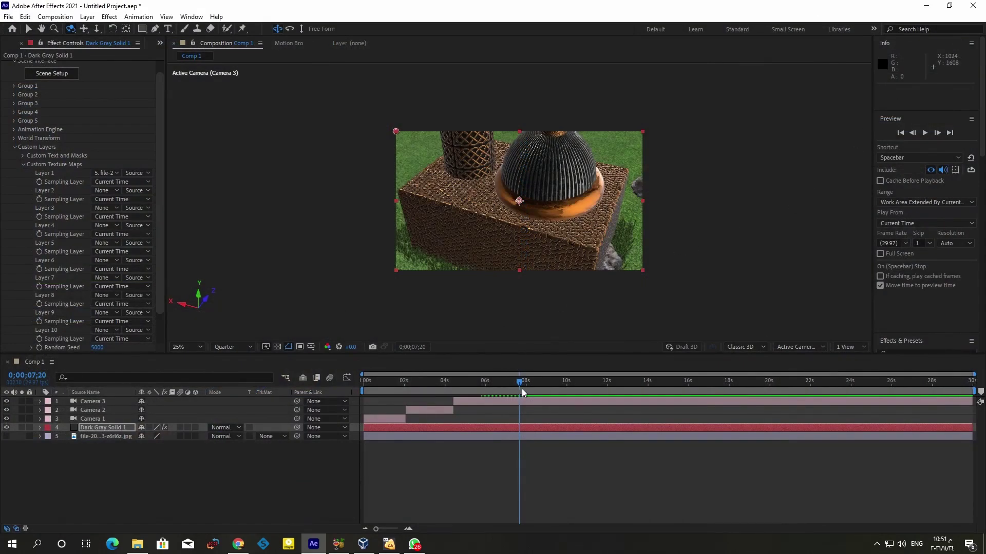
left_click_drag(519, 383, 366, 391)
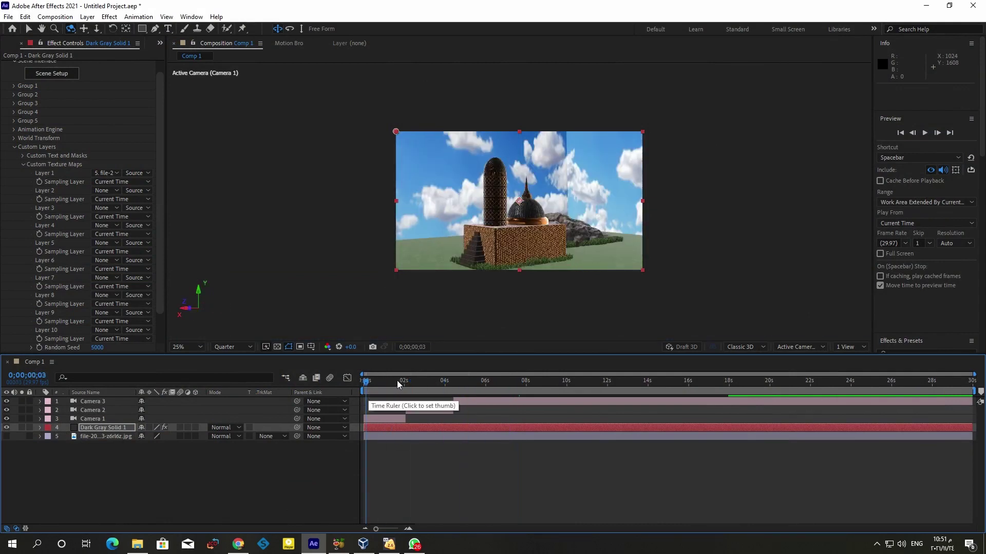
key("space")
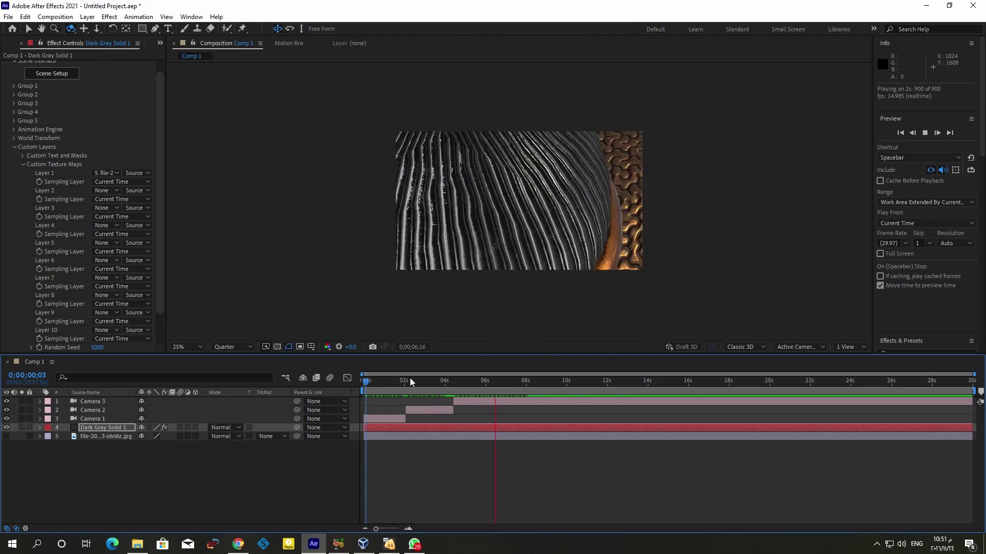
key("space")
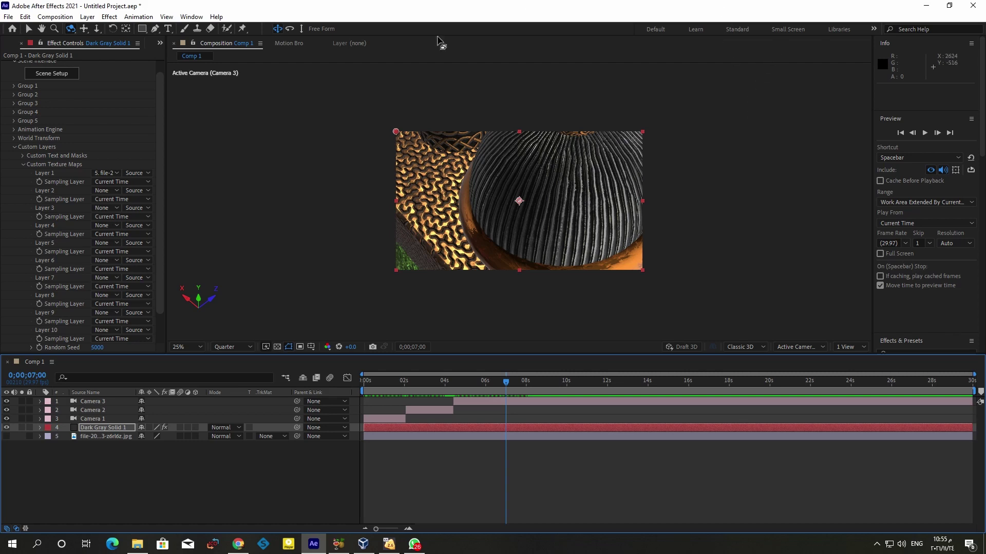
key("alt+shift")
Deselect the solid layer, preview the camera animation from near the start, then open Save As
left_click(305, 471)
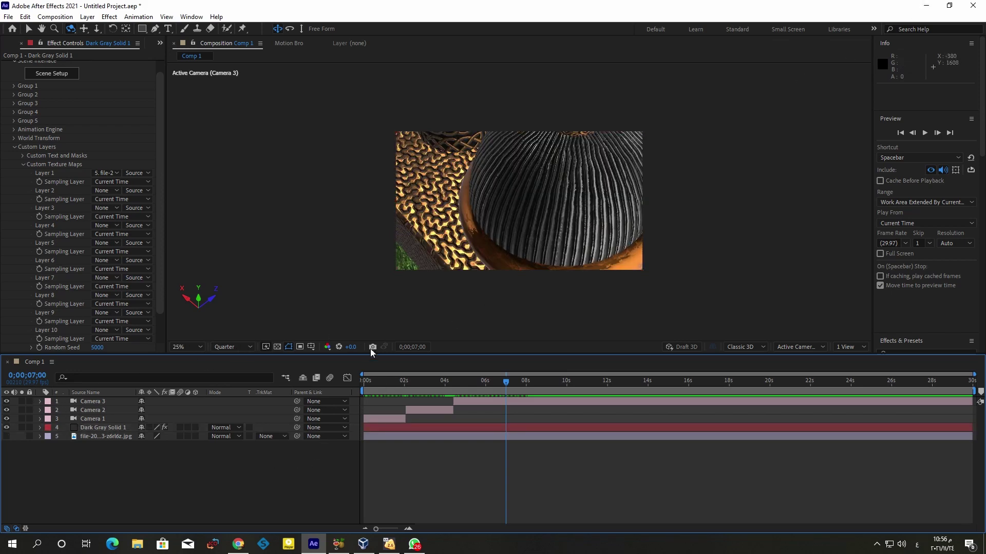
left_click_drag(506, 384, 345, 391)
key("space")
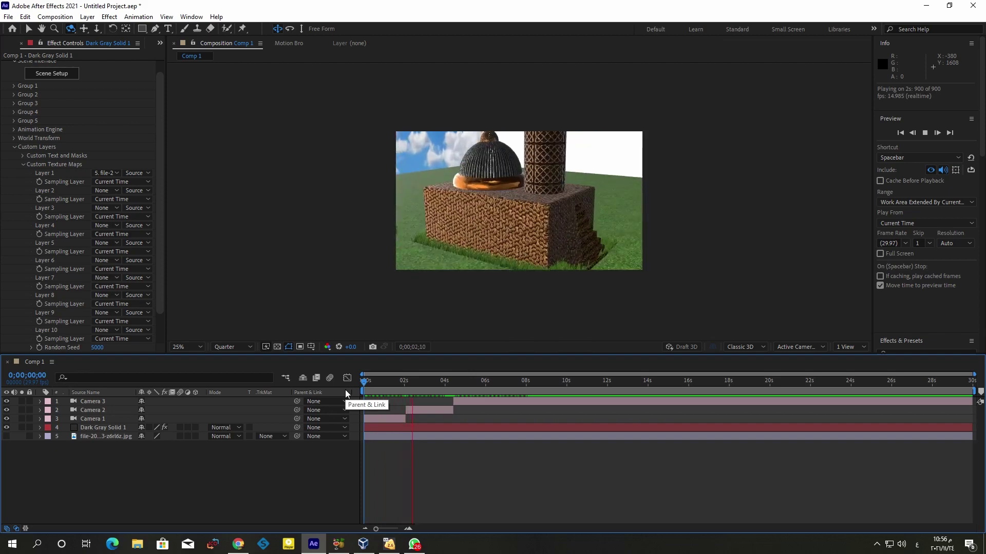
key("space")
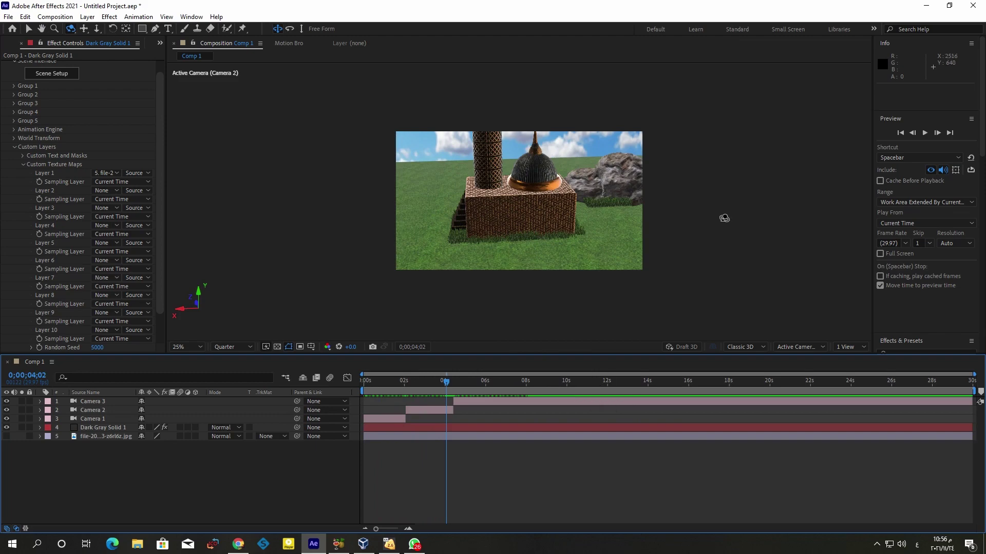
key("ctrl+s")
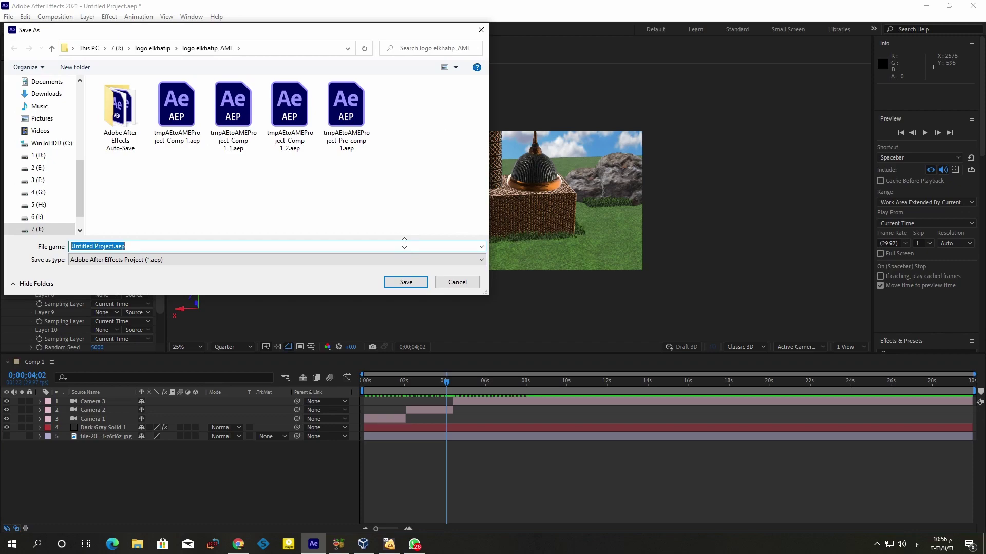
Enter the Arabic project file name 'مسجد' (mosque) in the Save As dialog
type("م")
type("سجد")
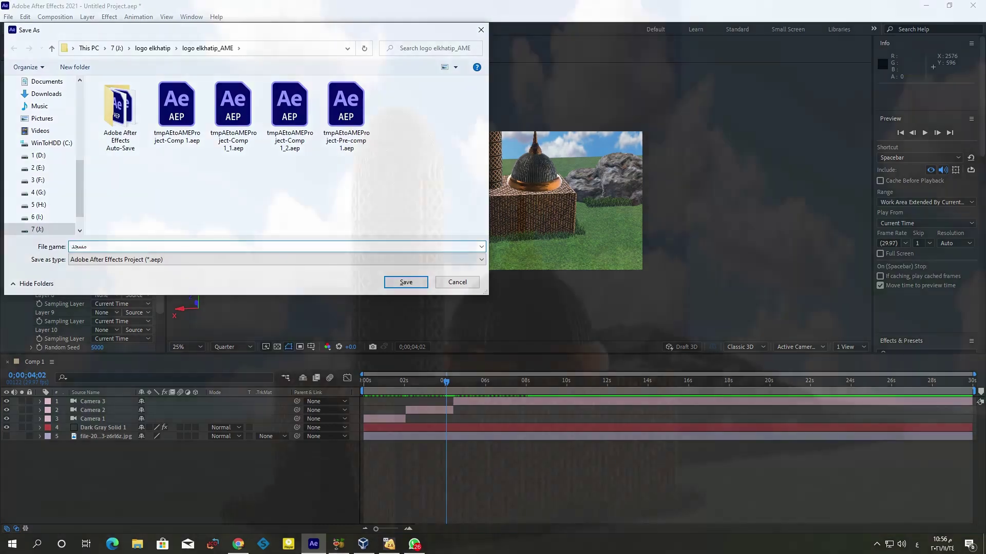